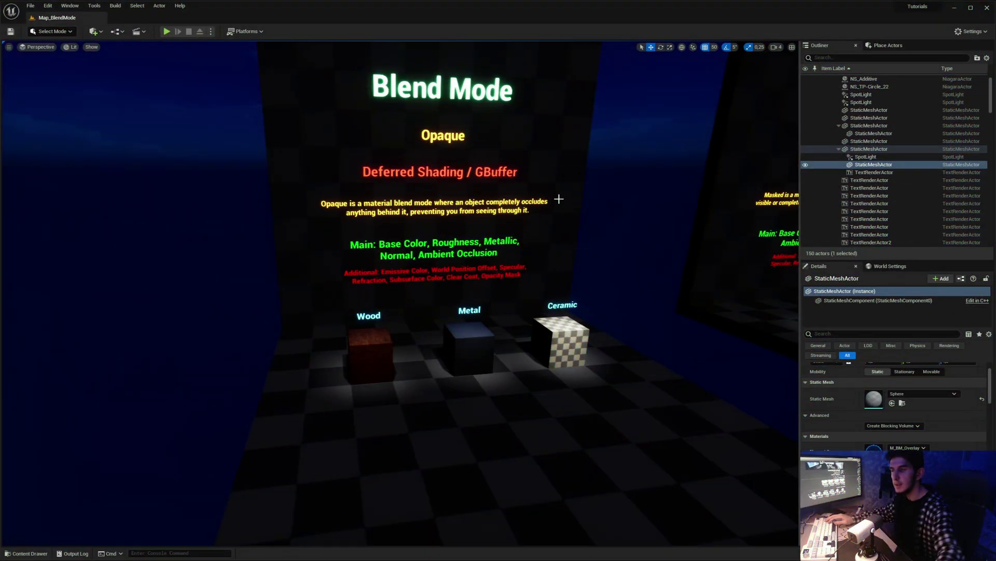
- Select the expression nodes in the M_BM_Overlay material graph to review them, and return to the Map_BlendMode level
{"action": "key", "text": "d"}
{"action": "right_click_drag", "start_coordinate": [503, 211], "coordinate": [442, 200]}
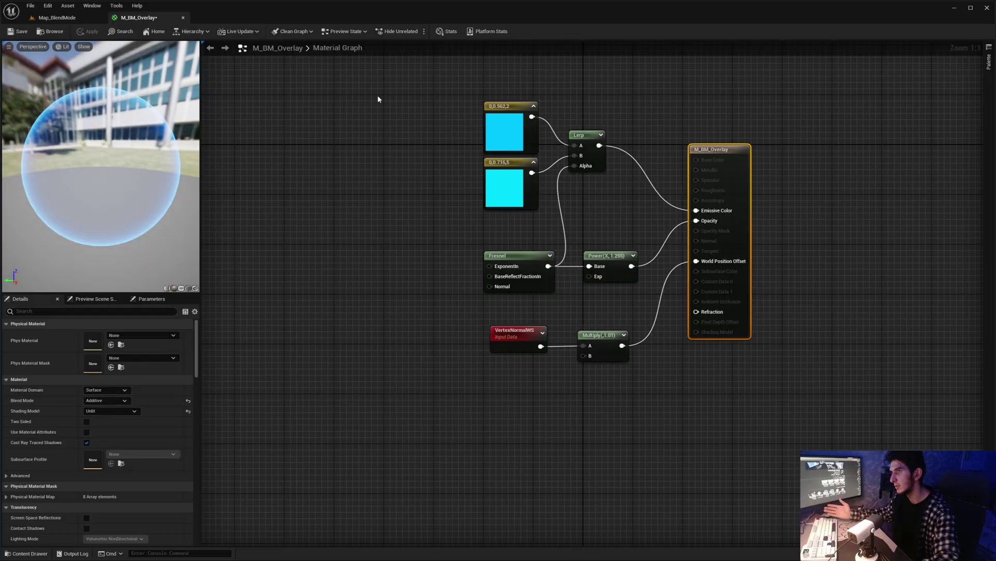
{"action": "left_click_drag", "start_coordinate": [388, 97], "coordinate": [552, 241]}
{"action": "left_click_drag", "start_coordinate": [647, 404], "coordinate": [648, 406]}
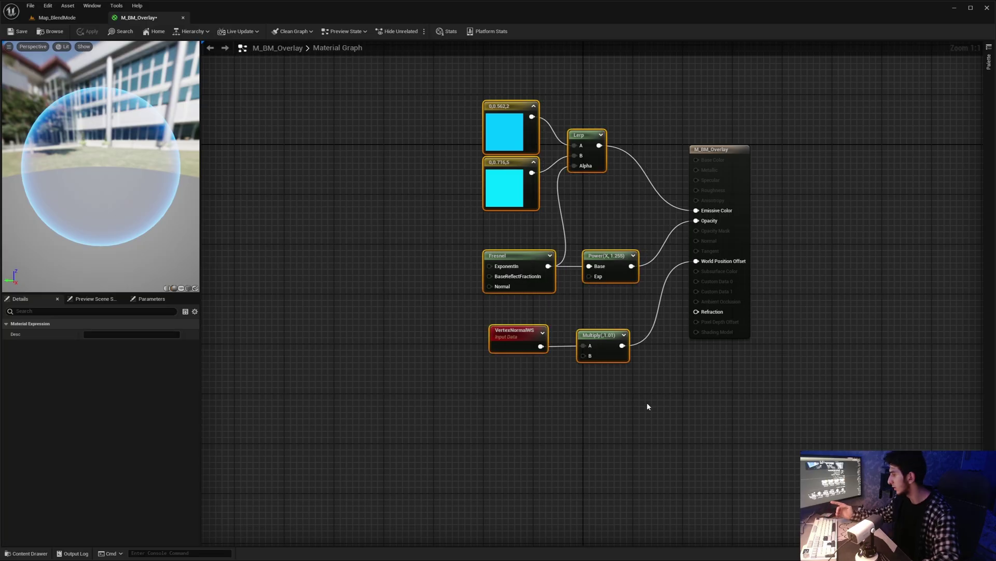
{"action": "left_click", "coordinate": [50, 18]}
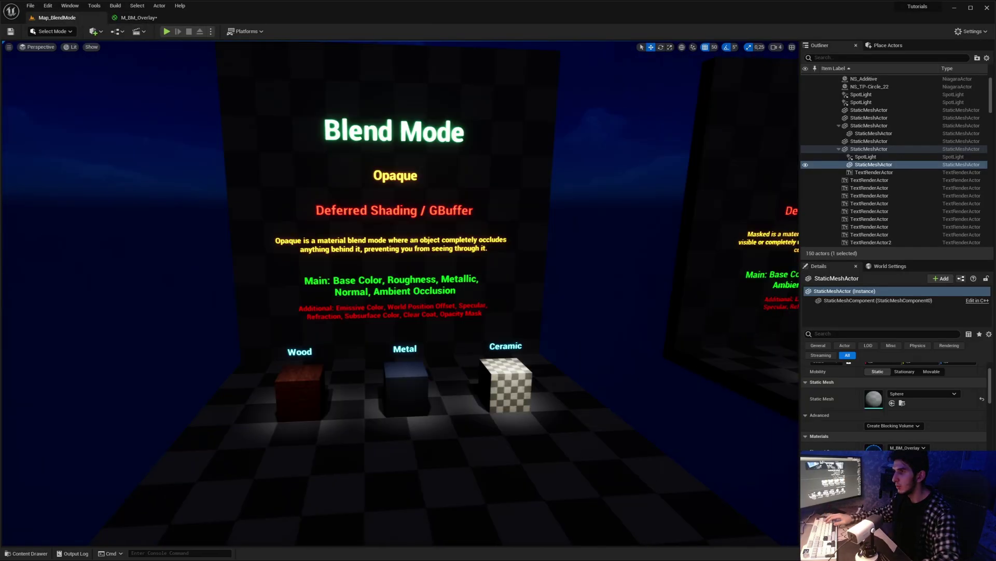
- Examine the Opaque blend mode display, including its description and the wood, metal and ceramic cubes
{"action": "key", "text": "w"}
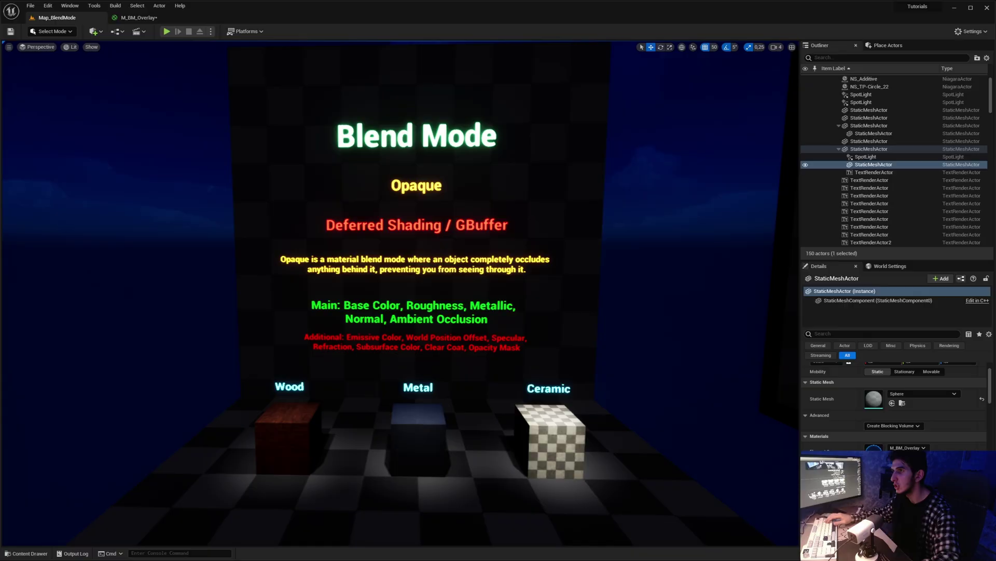
{"action": "key", "text": "w"}
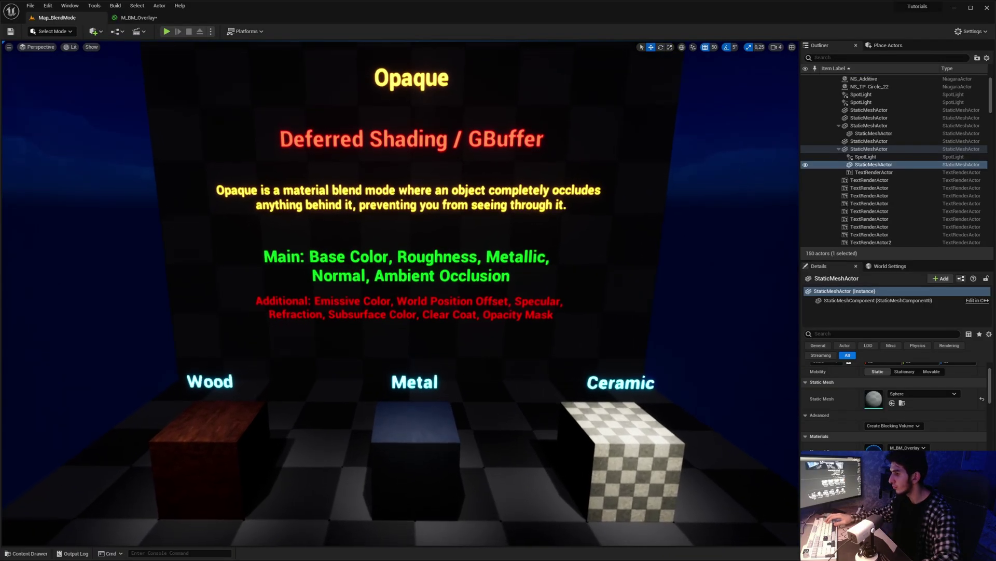
{"action": "mouse_move", "coordinate": [400, 294]}
{"action": "right_mouse_down"}
{"action": "mouse_move", "coordinate": [399, 336]}
{"action": "mouse_move", "coordinate": [399, 293]}
{"action": "right_mouse_up"}
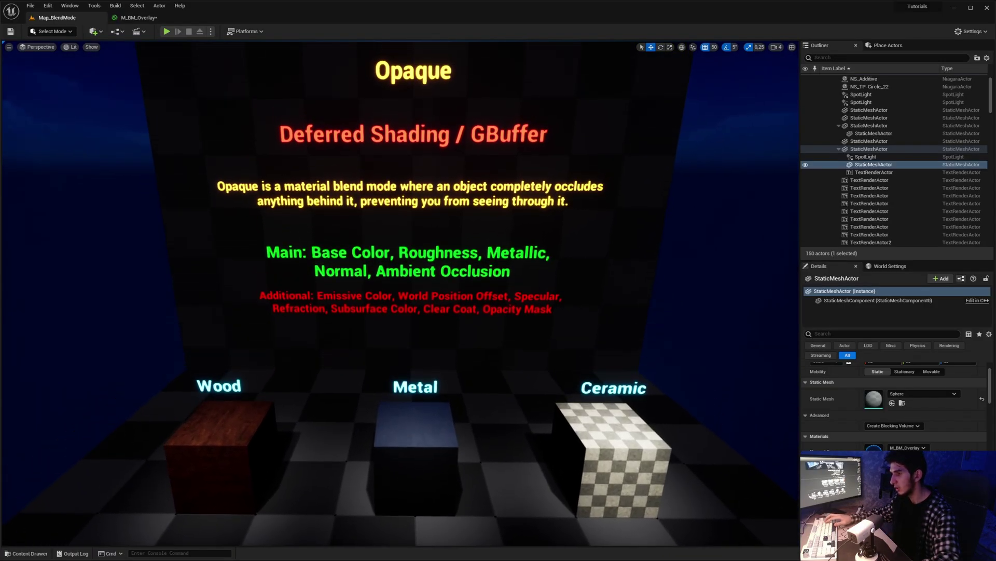
{"action": "key", "text": "s"}
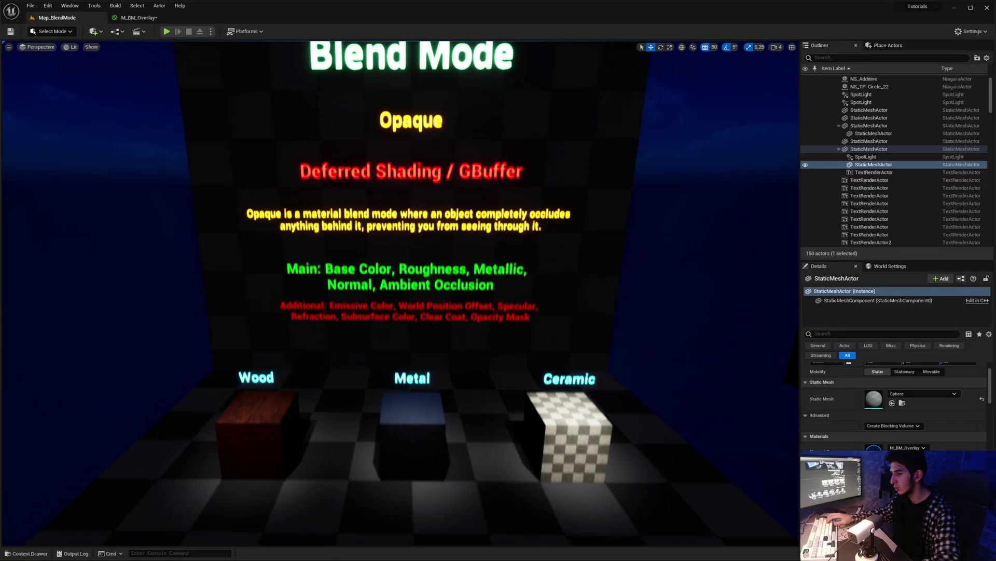
{"action": "right_click_drag", "start_coordinate": [400, 293], "coordinate": [399, 292]}
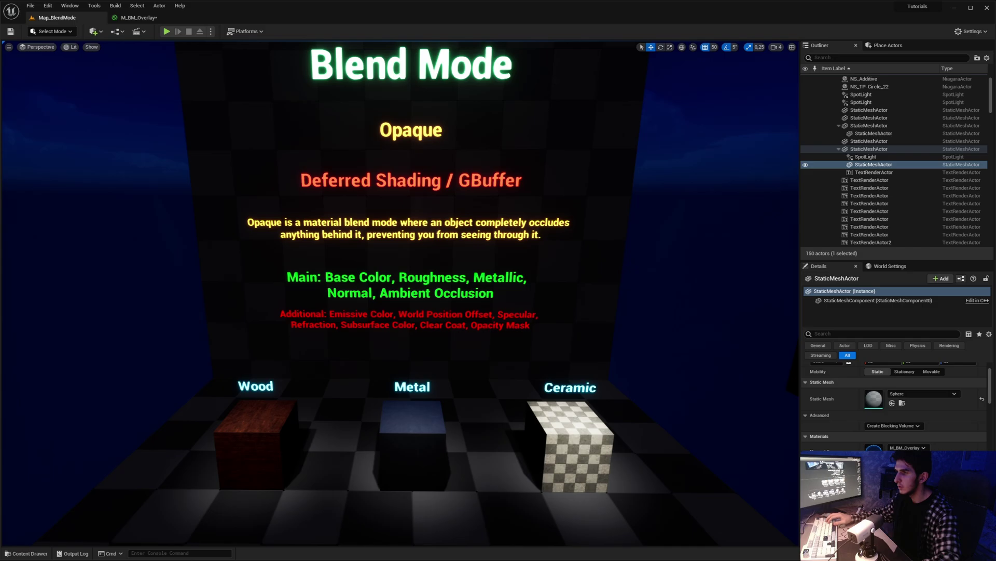
{"action": "key", "text": "w"}
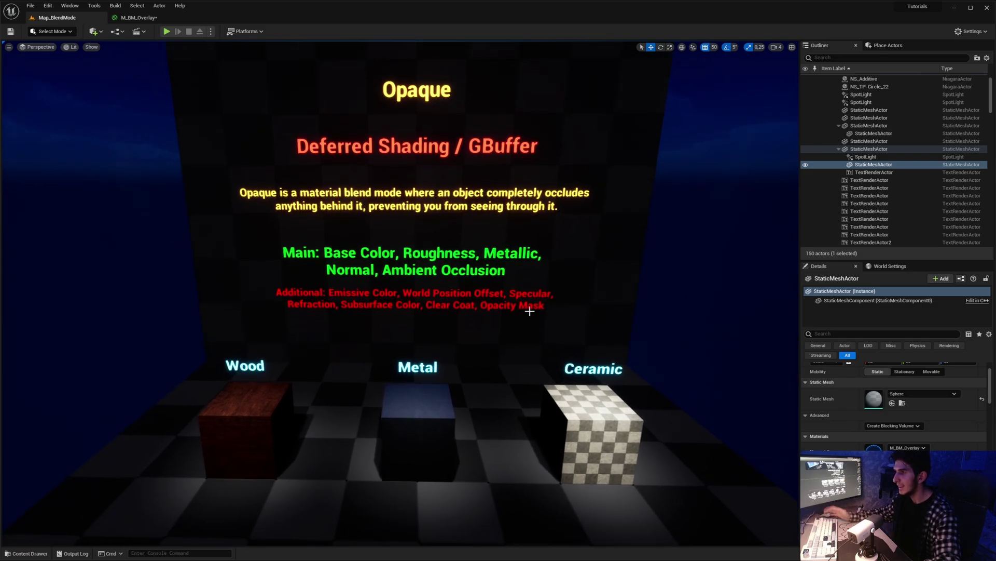
- Inspect the wood cube's plank surface in the Opaque display up close
{"action": "right_click_drag", "start_coordinate": [499, 296], "coordinate": [359, 208]}
{"action": "key", "text": "w"}
{"action": "key", "text": "w"}
{"action": "key", "text": "q"}
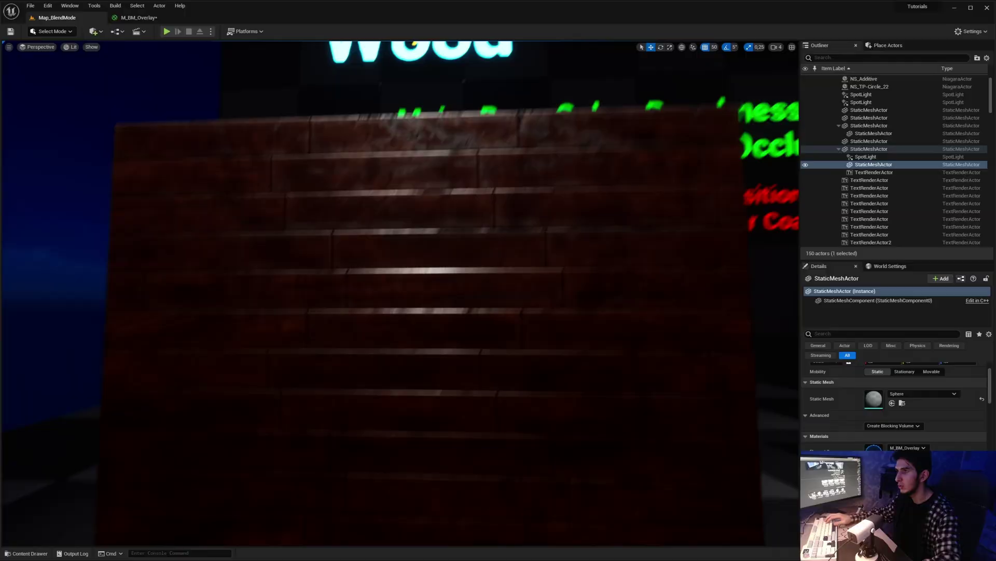
{"action": "right_click_drag", "start_coordinate": [420, 307], "coordinate": [425, 308]}
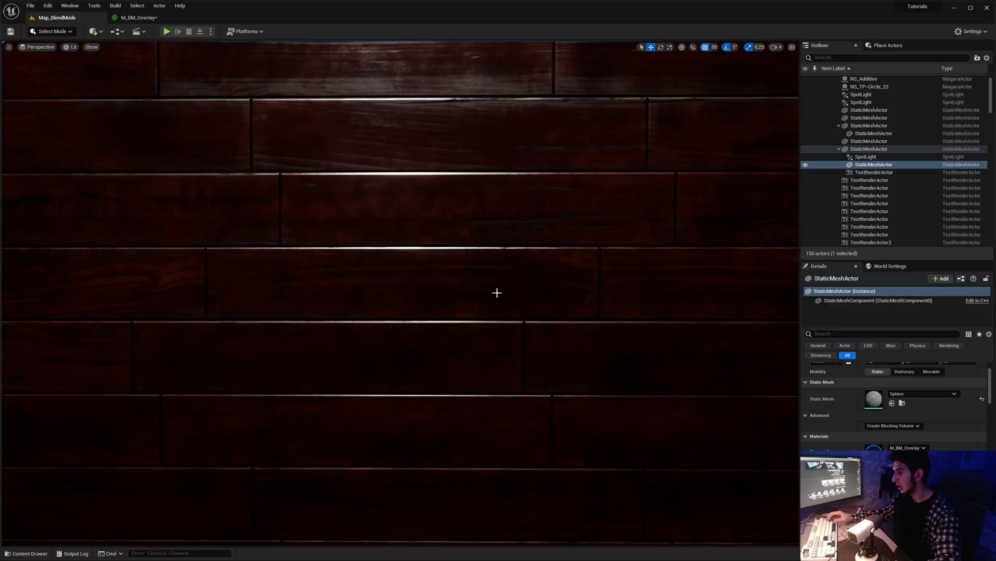
{"action": "right_click_drag", "start_coordinate": [521, 295], "coordinate": [540, 271]}
{"action": "key", "text": "s"}
{"action": "key", "text": "e"}
{"action": "key", "text": "w"}
{"action": "key", "text": "q"}
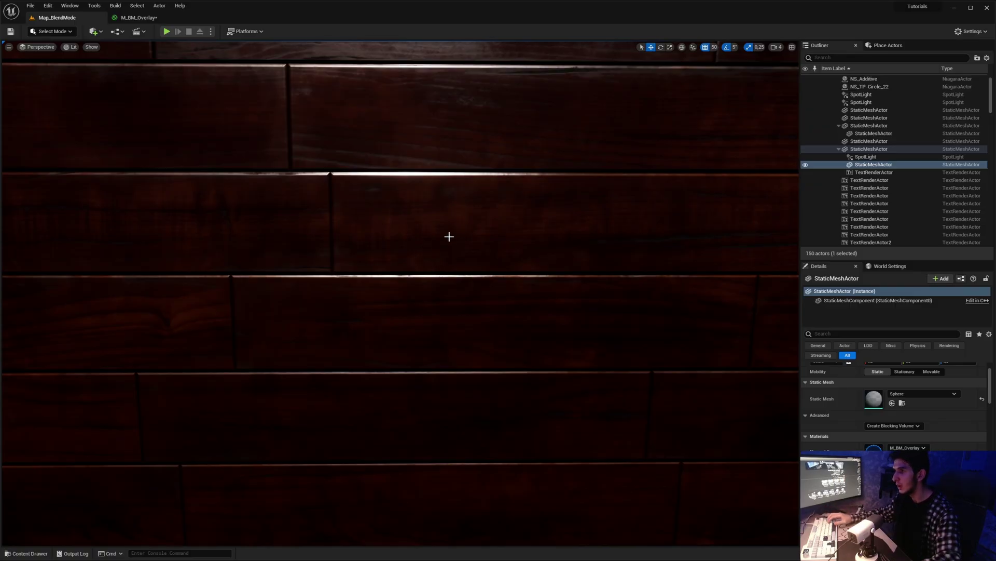
- Back away from the wood cube to view the Opaque display's text and all three cubes
{"action": "key", "text": "s"}
{"action": "right_click_drag", "start_coordinate": [450, 236], "coordinate": [467, 138]}
{"action": "key", "text": "d"}
{"action": "key", "text": "s"}
{"action": "key", "text": "s"}
{"action": "key", "text": "e"}
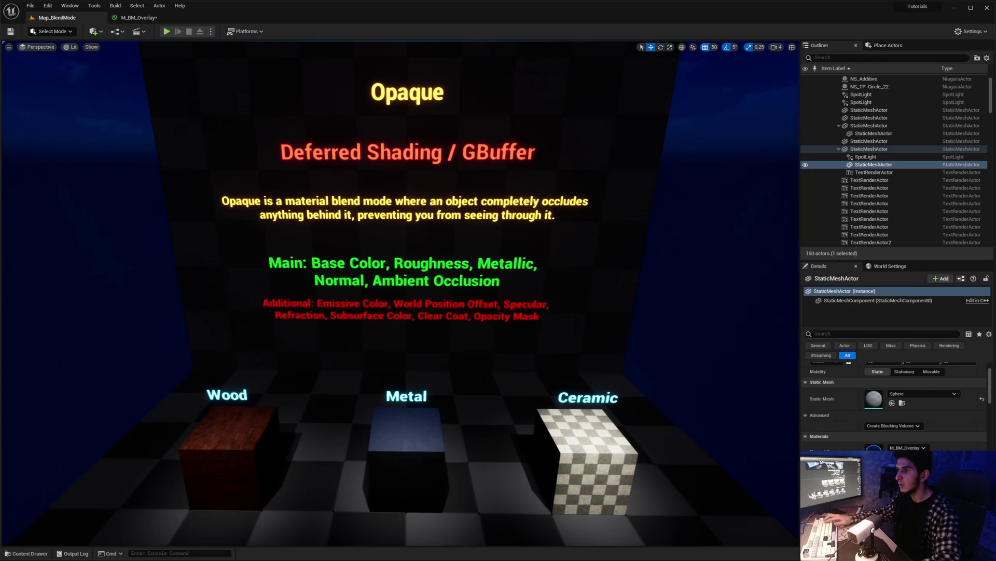
{"action": "right_click_drag", "start_coordinate": [347, 227], "coordinate": [347, 226]}
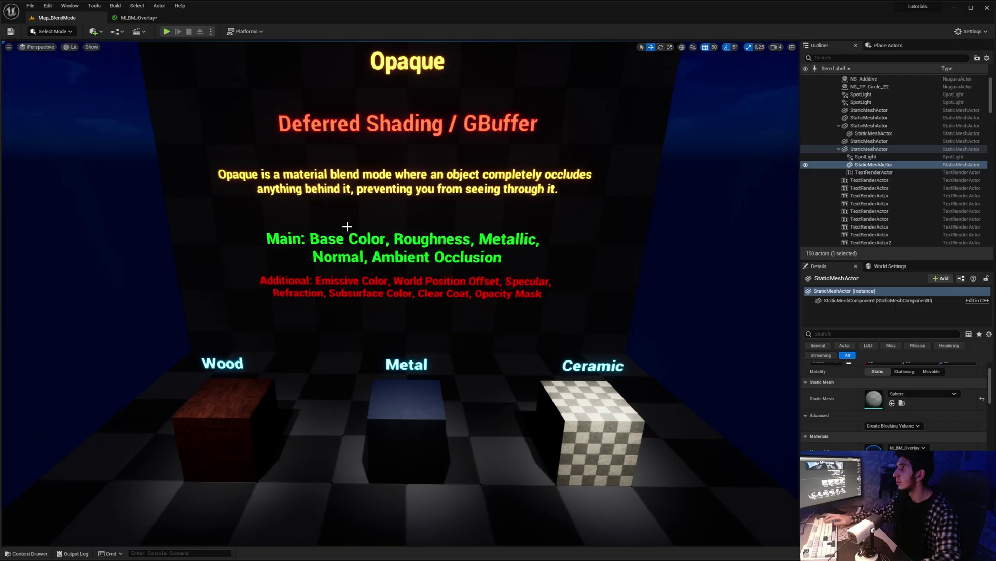
- Check the Opaque display in the Shader Complexity view mode, and restore the Lit view mode
{"action": "left_click", "coordinate": [69, 47]}
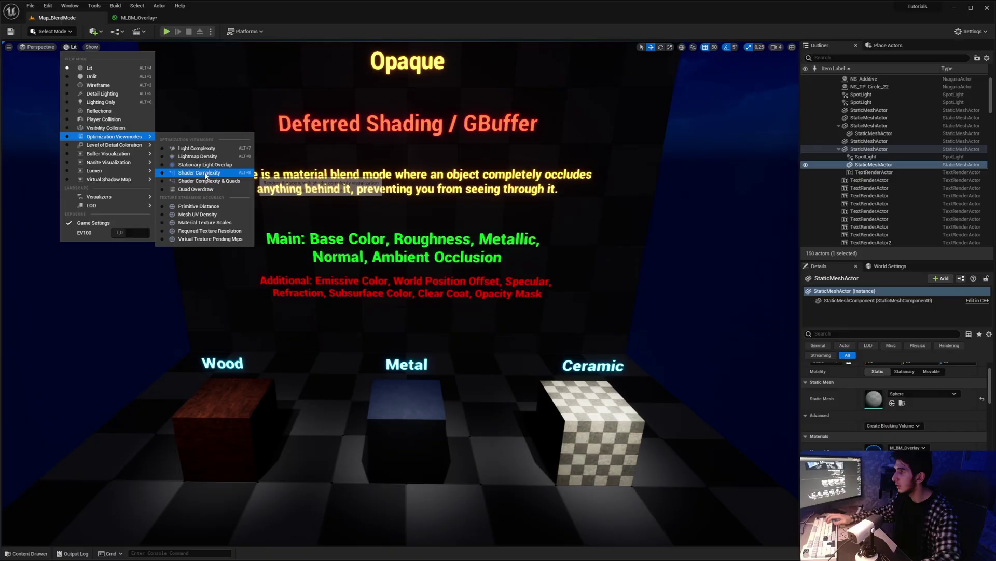
{"action": "left_click", "coordinate": [205, 174]}
{"action": "right_click_drag", "start_coordinate": [400, 291], "coordinate": [400, 293]}
{"action": "left_click", "coordinate": [88, 46]}
{"action": "left_click", "coordinate": [99, 70]}
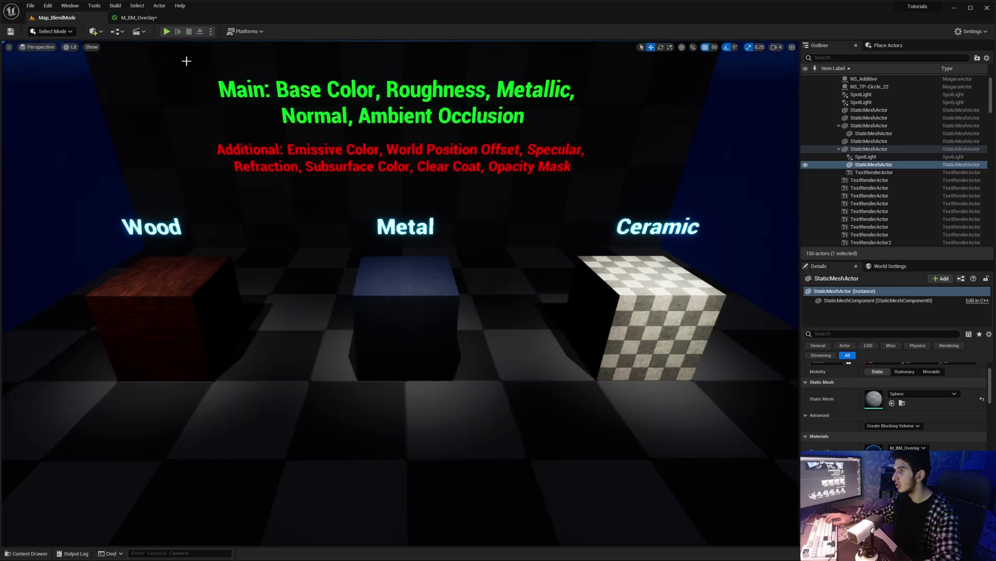
- Move on to the Masked blend mode display and inspect its grid fence up close
{"action": "right_click_drag", "start_coordinate": [187, 60], "coordinate": [187, 61]}
{"action": "right_click_drag", "start_coordinate": [400, 293], "coordinate": [400, 294]}
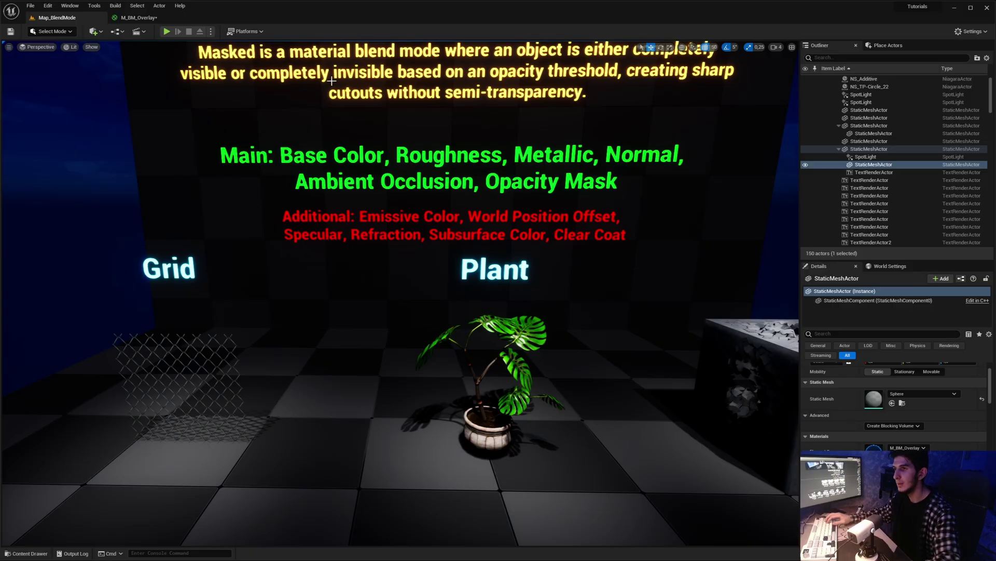
{"action": "right_click_drag", "start_coordinate": [332, 81], "coordinate": [332, 76]}
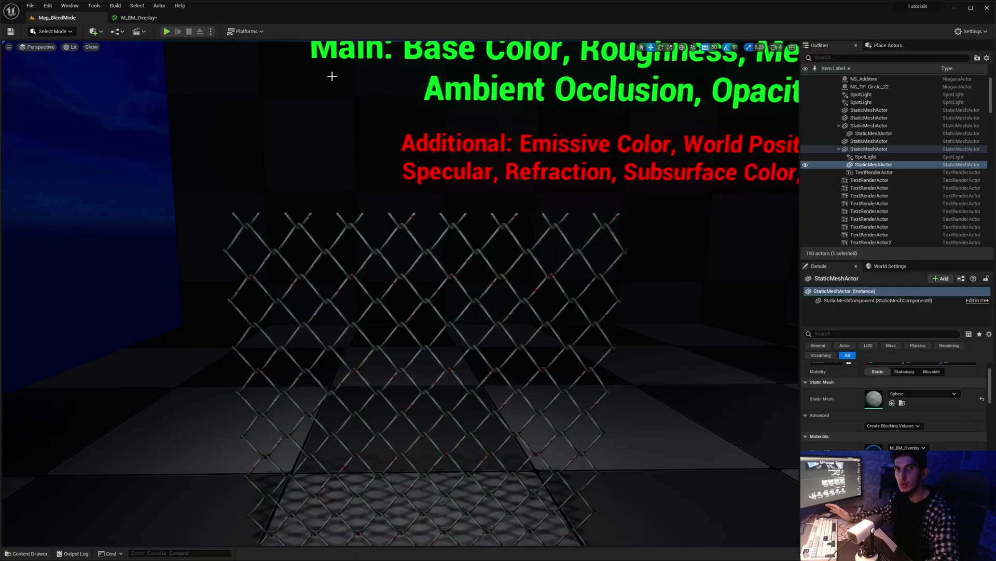
{"action": "right_click_drag", "start_coordinate": [329, 128], "coordinate": [381, 200]}
{"action": "key", "text": "w"}
{"action": "key", "text": "s"}
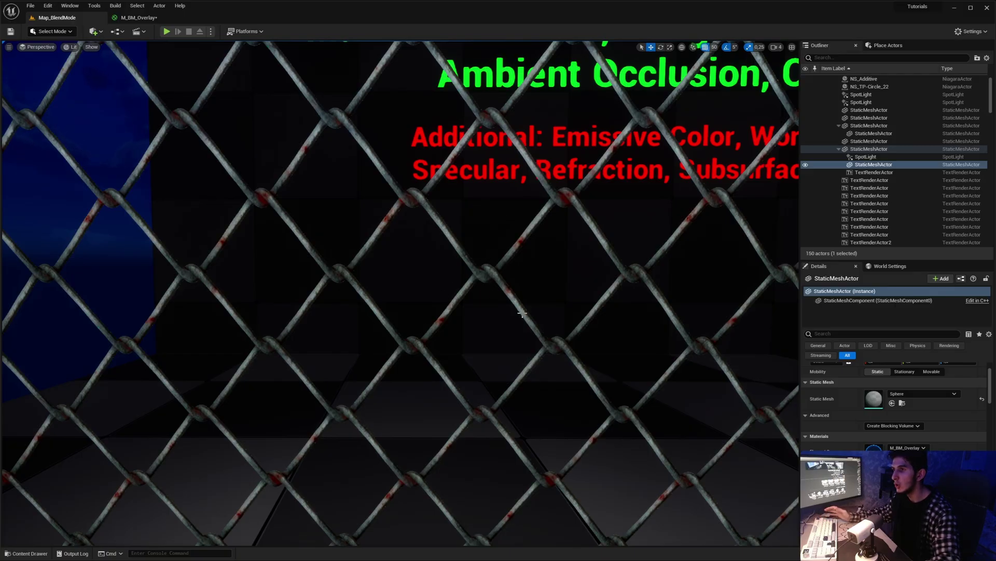
{"action": "key", "text": "s"}
{"action": "mouse_move", "coordinate": [456, 278]}
{"action": "right_mouse_down"}
{"action": "mouse_move", "coordinate": [456, 294]}
{"action": "mouse_move", "coordinate": [456, 275]}
{"action": "mouse_move", "coordinate": [472, 292]}
{"action": "mouse_move", "coordinate": [447, 289]}
{"action": "mouse_move", "coordinate": [451, 310]}
{"action": "mouse_move", "coordinate": [675, 250]}
{"action": "mouse_move", "coordinate": [467, 263]}
{"action": "mouse_move", "coordinate": [644, 264]}
{"action": "mouse_move", "coordinate": [659, 275]}
{"action": "mouse_move", "coordinate": [649, 257]}
{"action": "mouse_move", "coordinate": [456, 278]}
{"action": "right_mouse_up"}
- Move on to the Translucent blend mode display and examine its water cube from several angles and distances
{"action": "key", "text": "d"}
{"action": "key", "text": "d"}
{"action": "key", "text": "a"}
{"action": "key", "text": "e"}
{"action": "key", "text": "d"}
{"action": "key", "text": "w"}
{"action": "key", "text": "s"}
{"action": "key", "text": "d"}
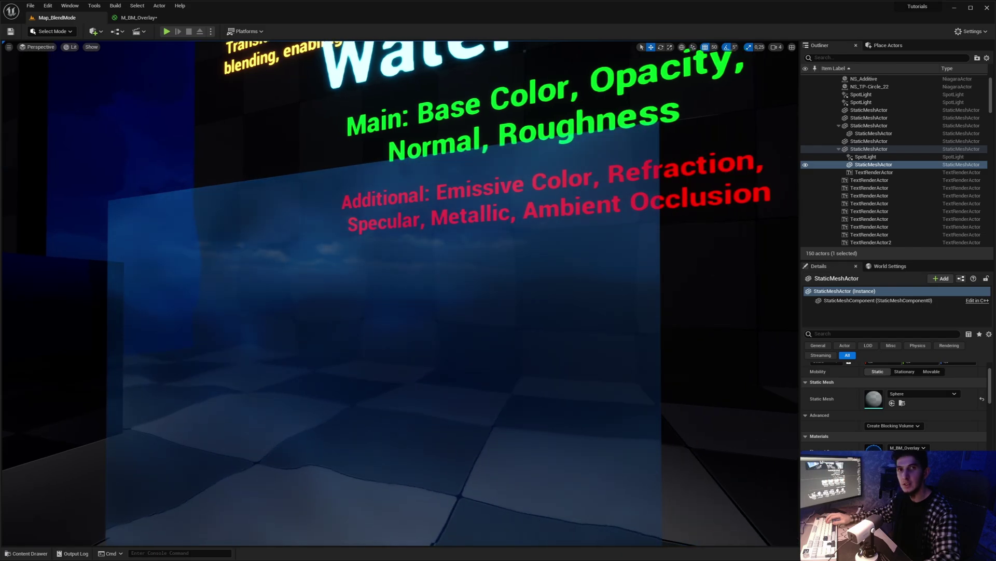
{"action": "right_click_drag", "start_coordinate": [455, 255], "coordinate": [455, 255]}
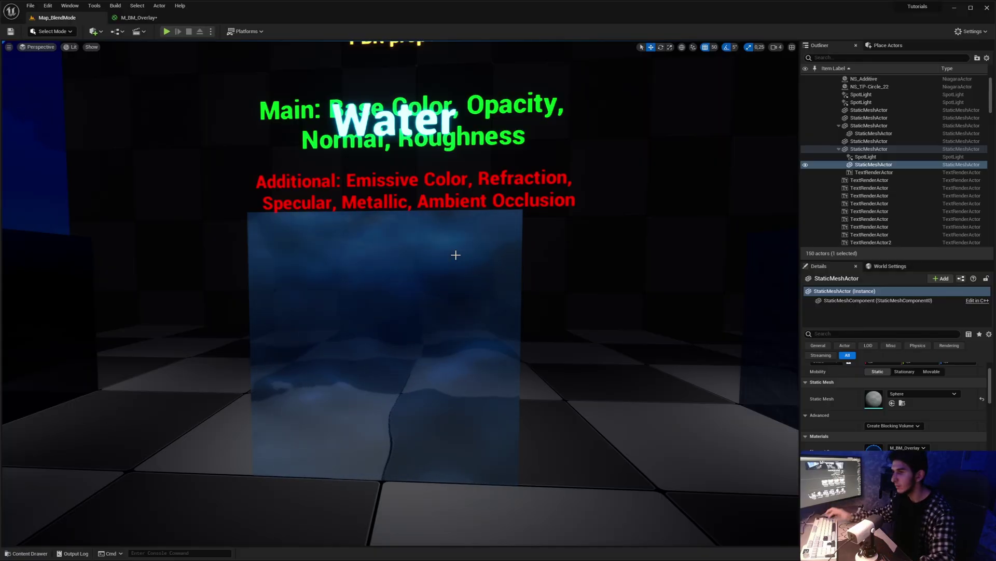
{"action": "right_click_drag", "start_coordinate": [436, 260], "coordinate": [436, 260]}
{"action": "right_click_drag", "start_coordinate": [367, 237], "coordinate": [367, 237]}
{"action": "right_click_drag", "start_coordinate": [394, 146], "coordinate": [393, 146]}
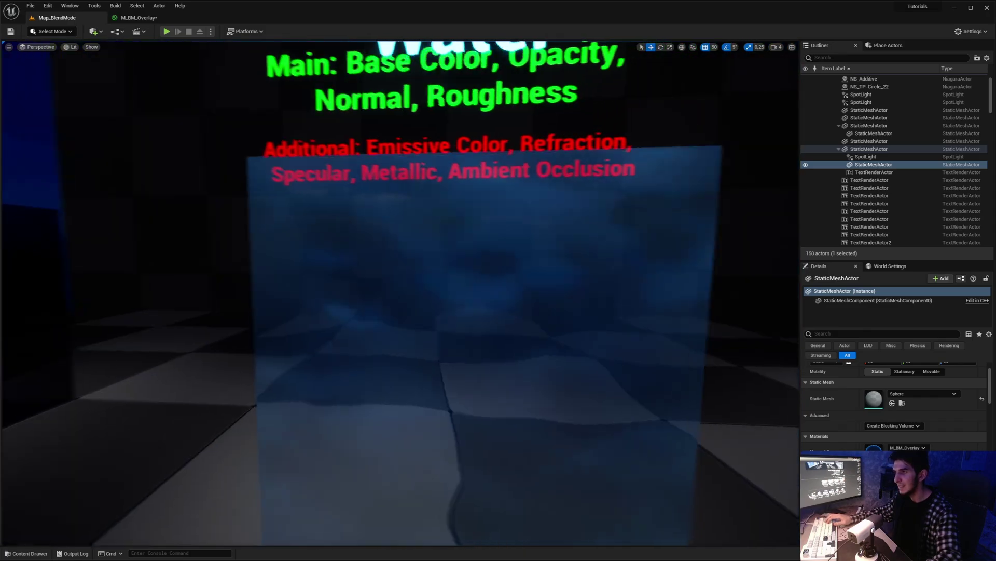
{"action": "right_click_drag", "start_coordinate": [436, 178], "coordinate": [466, 284]}
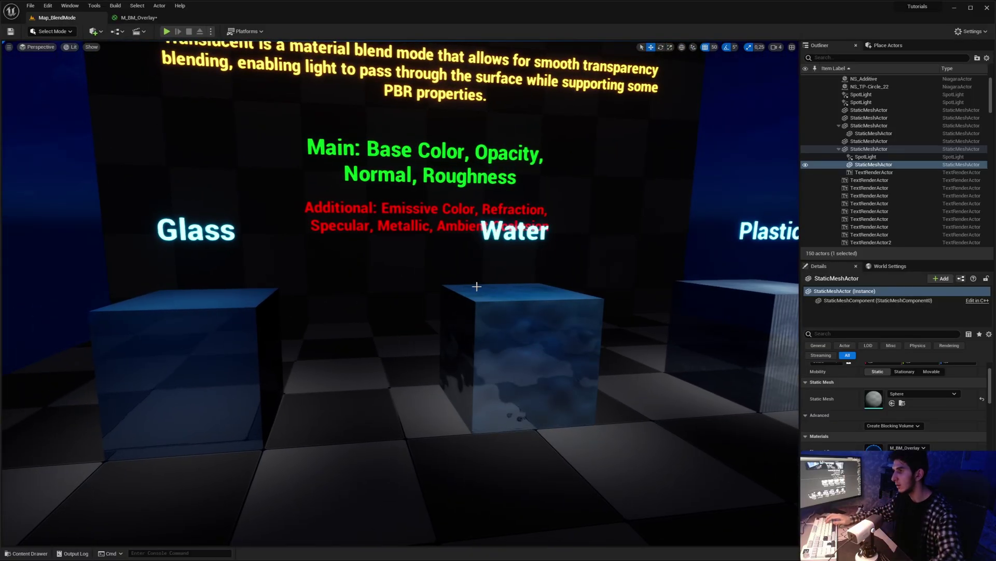
- Open the M_BM_Glass material and look over its node graph up to the result node
{"action": "right_click_drag", "start_coordinate": [587, 337], "coordinate": [307, 382]}
{"action": "left_click", "coordinate": [307, 382]}
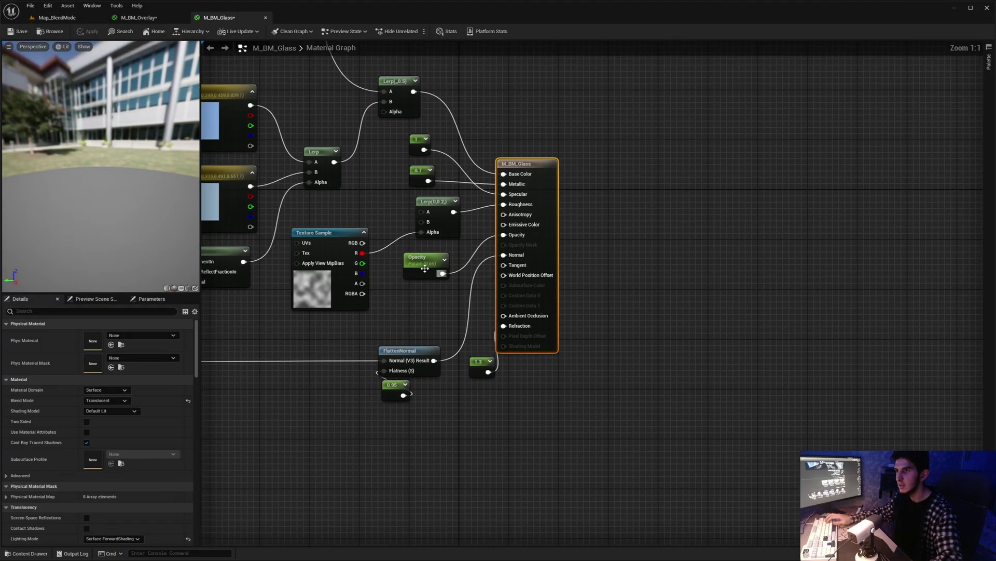
{"action": "scroll", "coordinate": [394, 232], "scroll_direction": "up", "scroll_amount": 5}
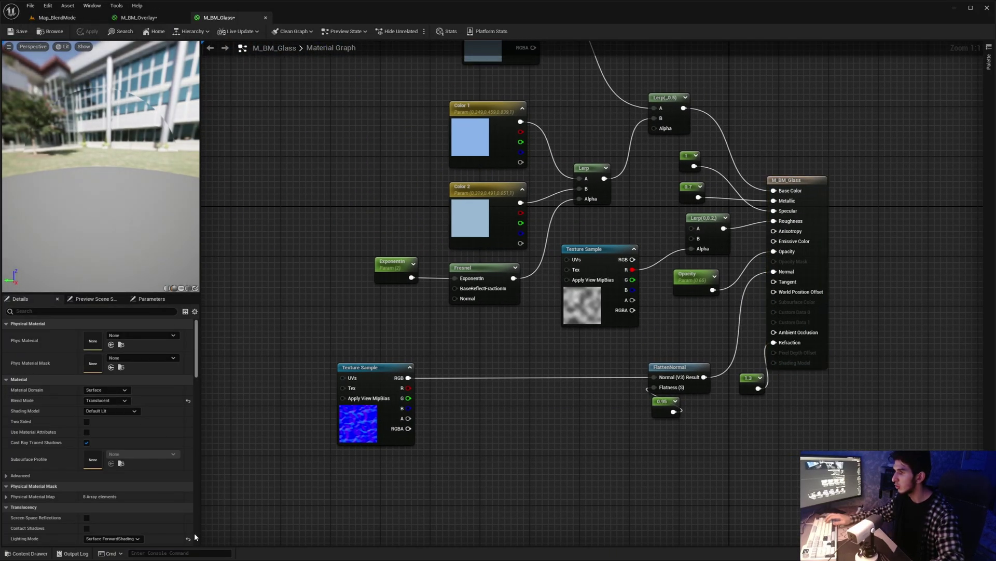
{"action": "right_click_drag", "start_coordinate": [742, 266], "coordinate": [567, 274]}
{"action": "scroll", "coordinate": [574, 211], "scroll_direction": "up", "scroll_amount": 5, "text": "ctrl"}
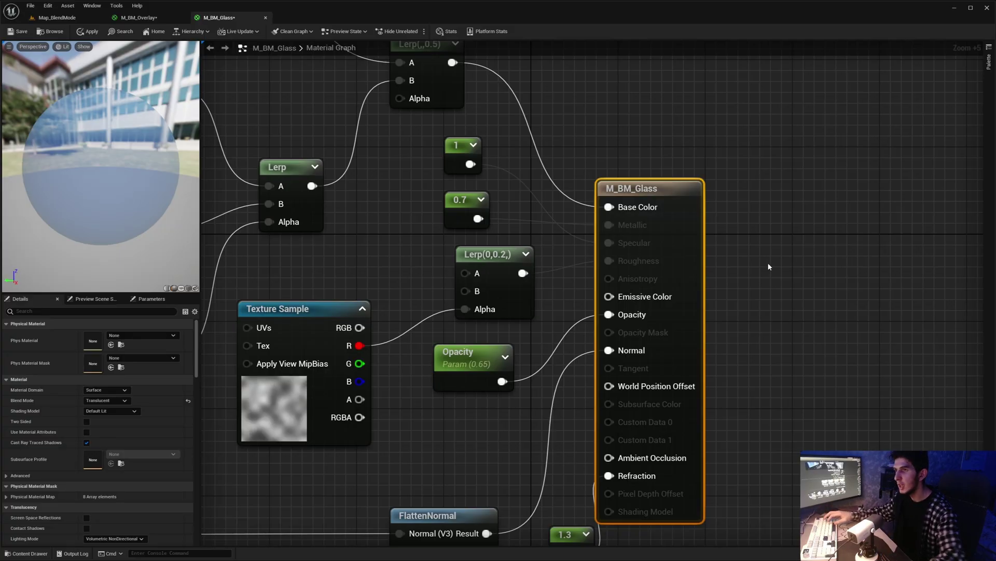
- Set the glass material's translucency Lighting Mode to Surface TranslucencyVolume
{"action": "left_click", "coordinate": [364, 252]}
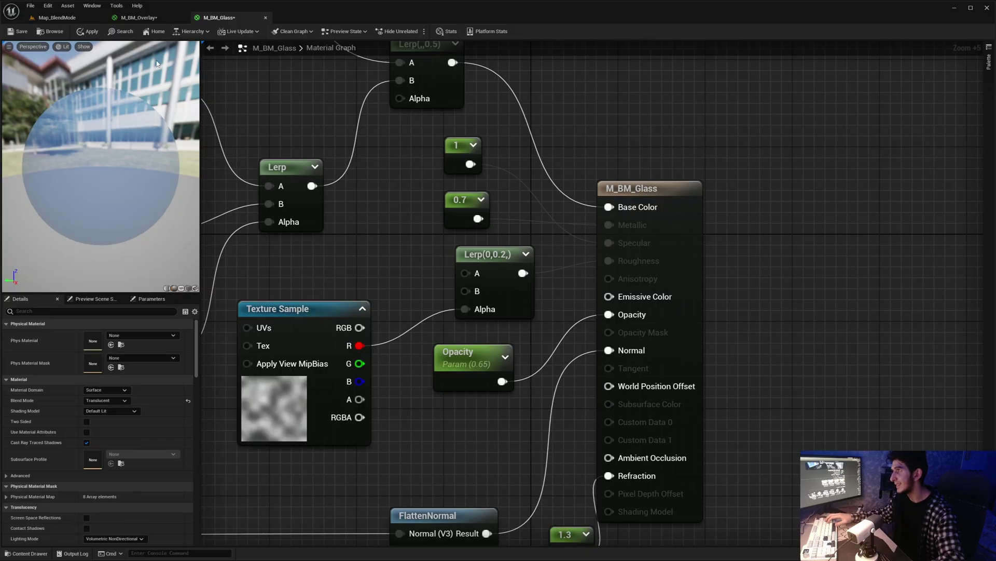
{"action": "scroll", "coordinate": [125, 399], "scroll_direction": "down", "scroll_amount": 3}
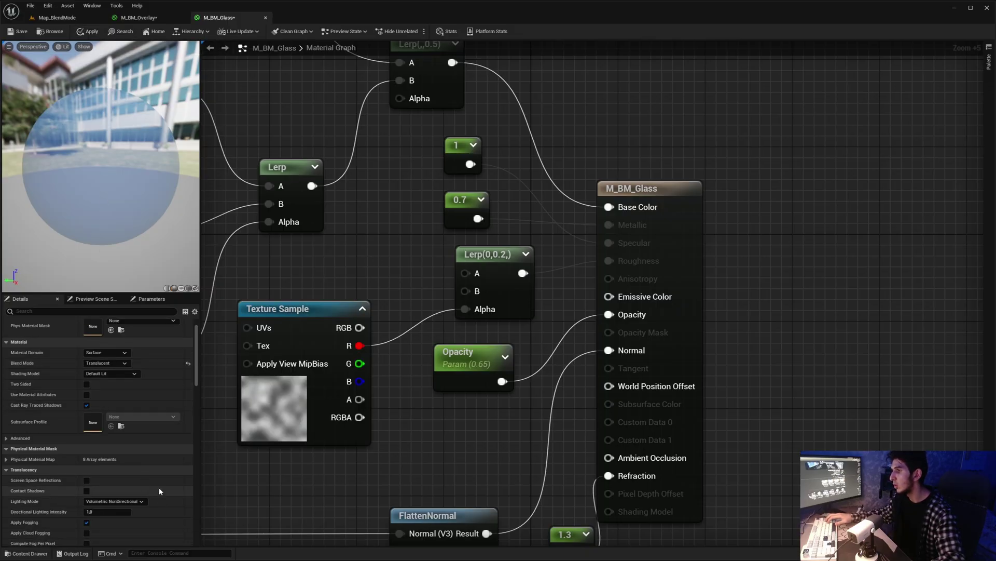
{"action": "scroll", "coordinate": [89, 480], "scroll_direction": "down", "scroll_amount": 3}
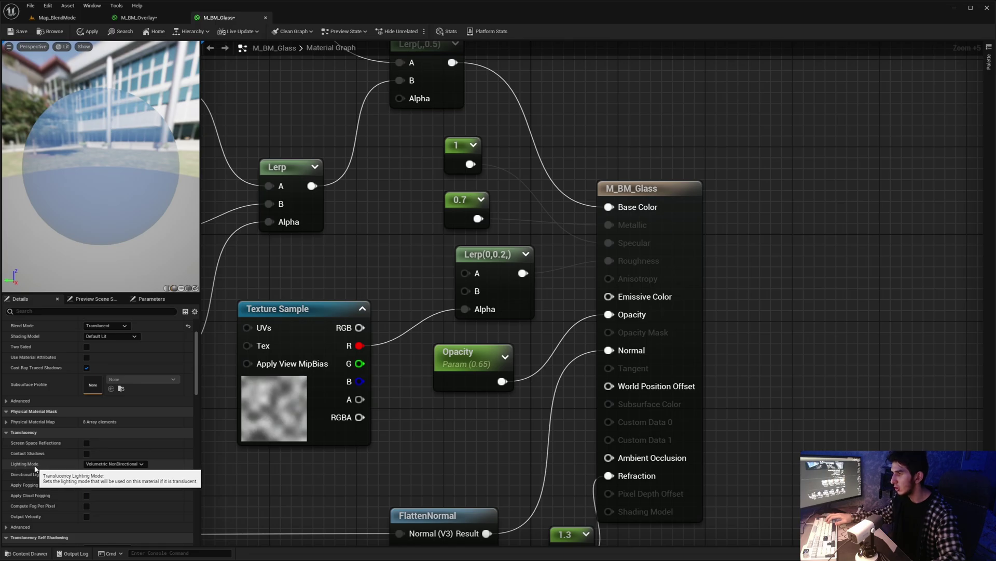
{"action": "left_click", "coordinate": [100, 464]}
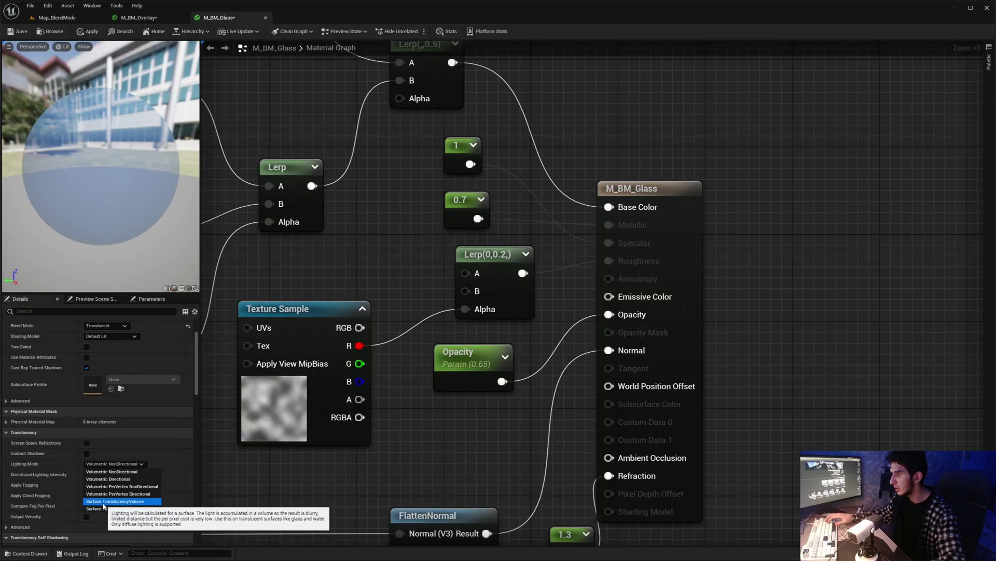
{"action": "left_click", "coordinate": [124, 501]}
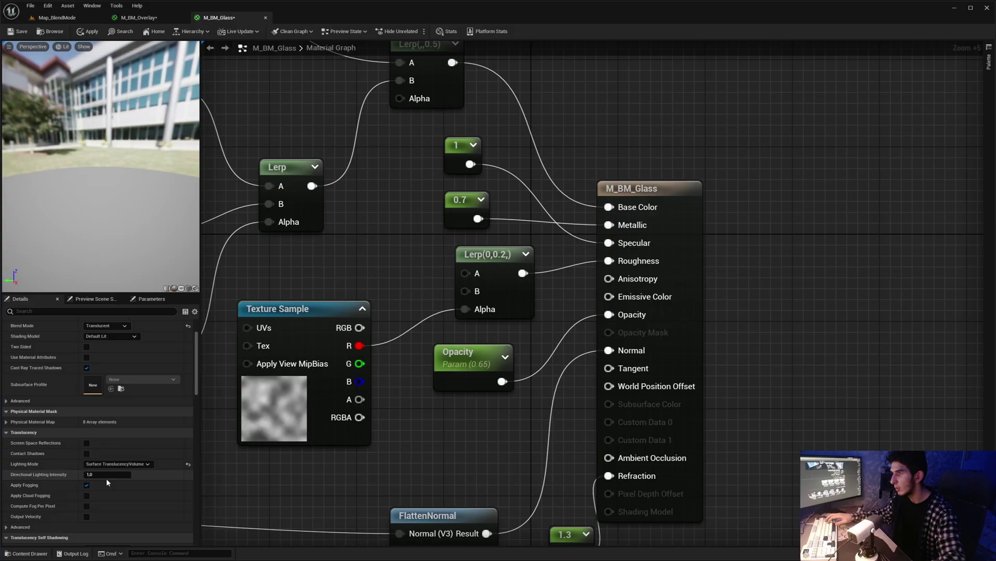
- Set the glass material's translucency Lighting Mode to Surface ForwardShading
{"action": "left_click", "coordinate": [112, 464]}
{"action": "left_click", "coordinate": [110, 508]}
{"action": "scroll", "coordinate": [519, 363], "scroll_direction": "down", "scroll_amount": 2}
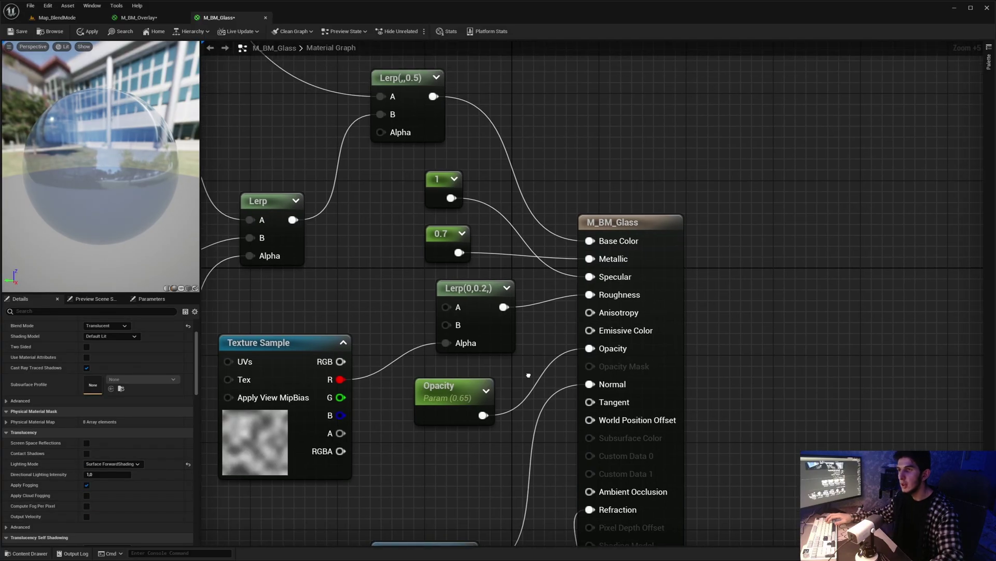
- Highlight the M_BM_Glass result node and review which material inputs are available, then clear the selection
{"action": "right_click_drag", "start_coordinate": [718, 292], "coordinate": [654, 220]}
{"action": "scroll", "coordinate": [519, 200], "scroll_direction": "up", "scroll_amount": 3}
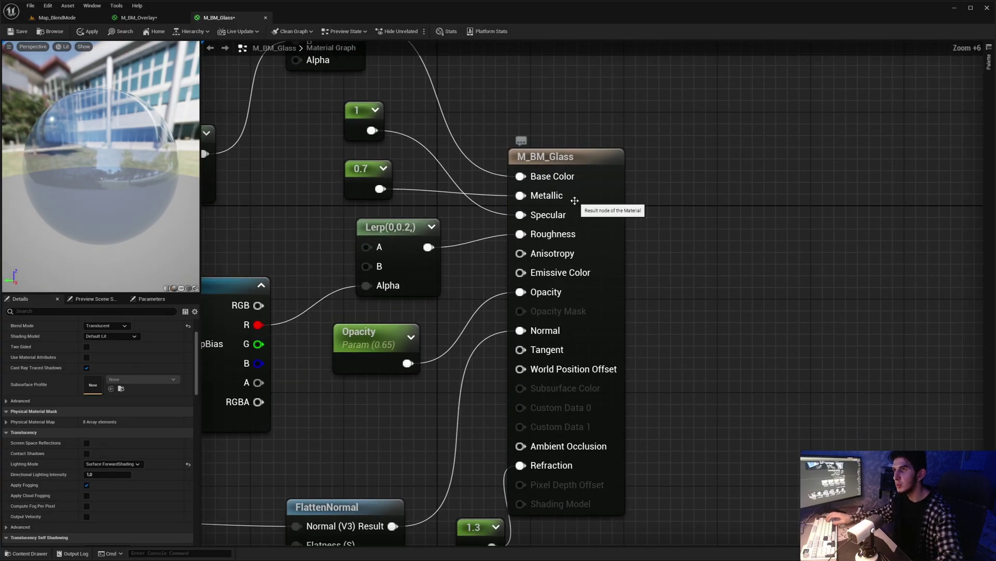
{"action": "left_click_drag", "start_coordinate": [474, 127], "coordinate": [539, 398]}
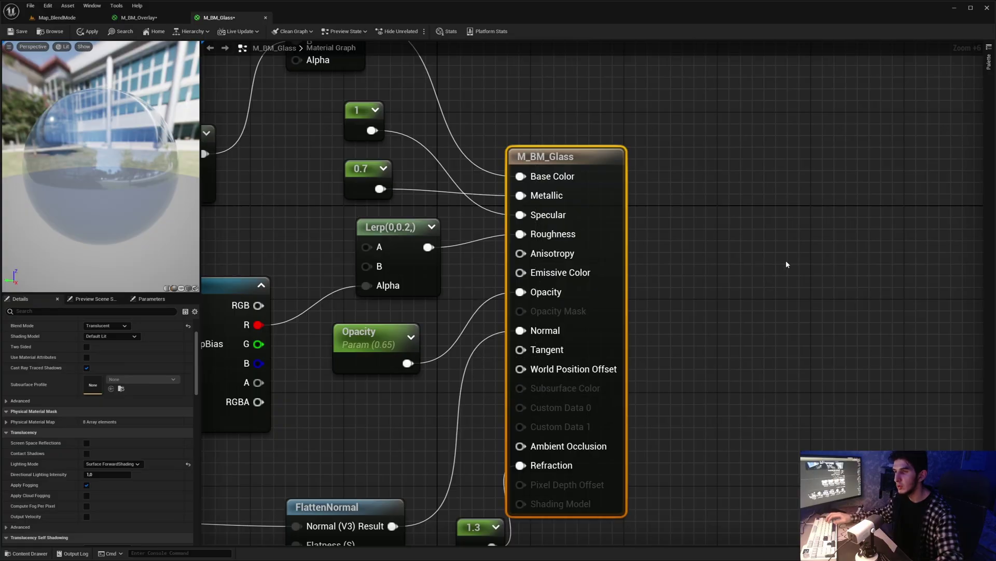
{"action": "left_click", "coordinate": [786, 259]}
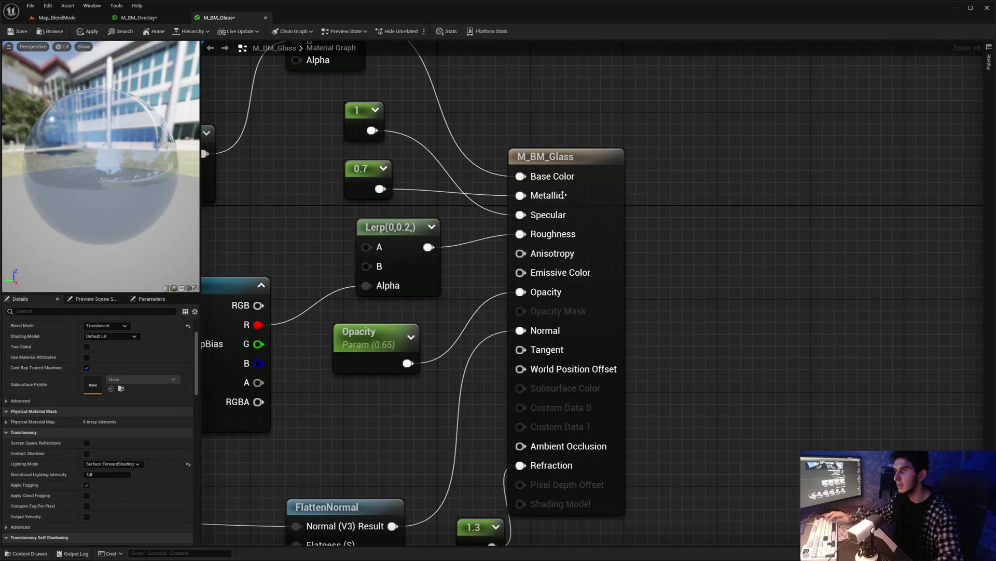
- Review the glass material's translucency Lighting Mode options without changing the selection and apply the material
{"action": "scroll", "coordinate": [540, 110], "scroll_direction": "down", "scroll_amount": 1}
{"action": "right_click_drag", "start_coordinate": [551, 97], "coordinate": [531, 112]}
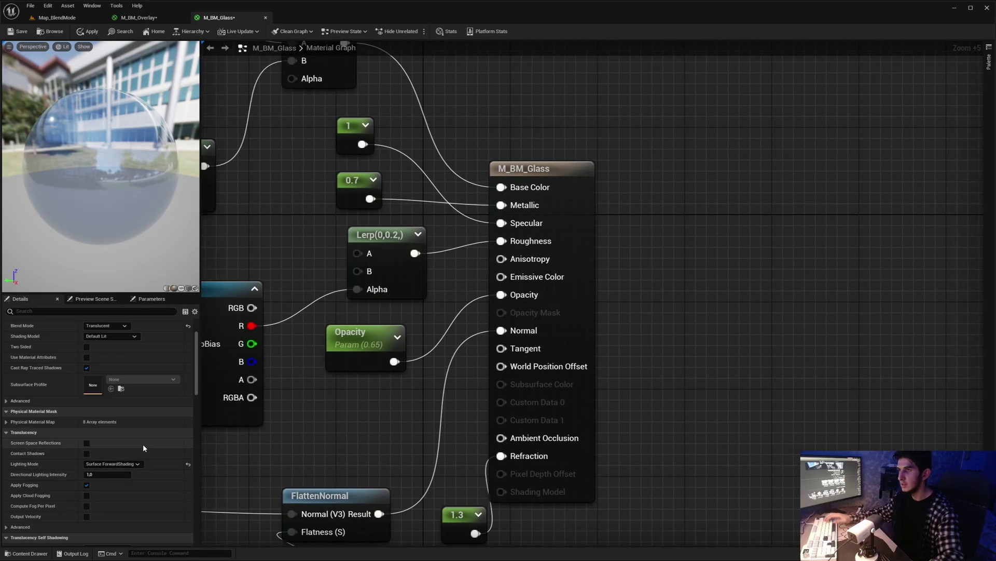
{"action": "left_click", "coordinate": [126, 464]}
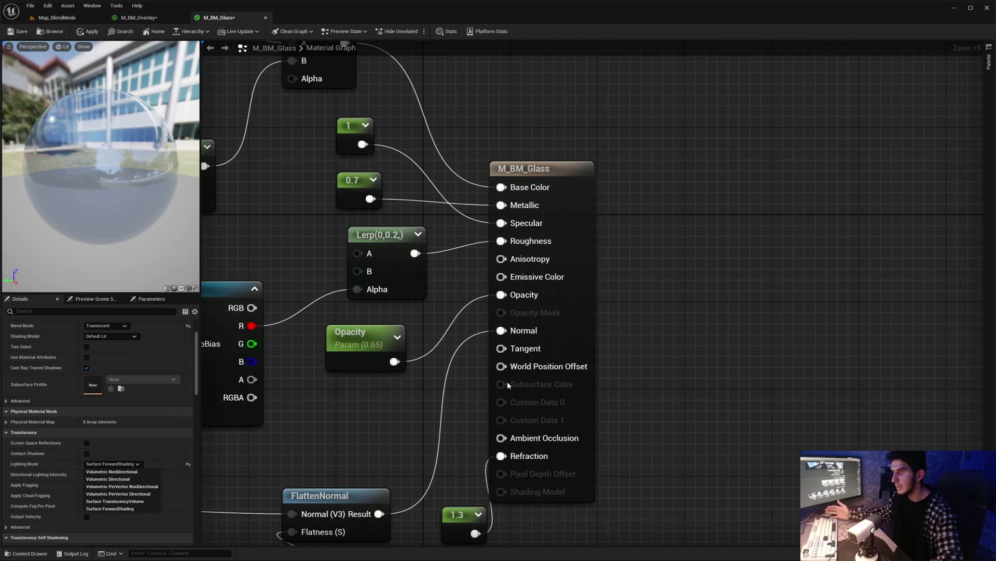
{"action": "left_click", "coordinate": [761, 262]}
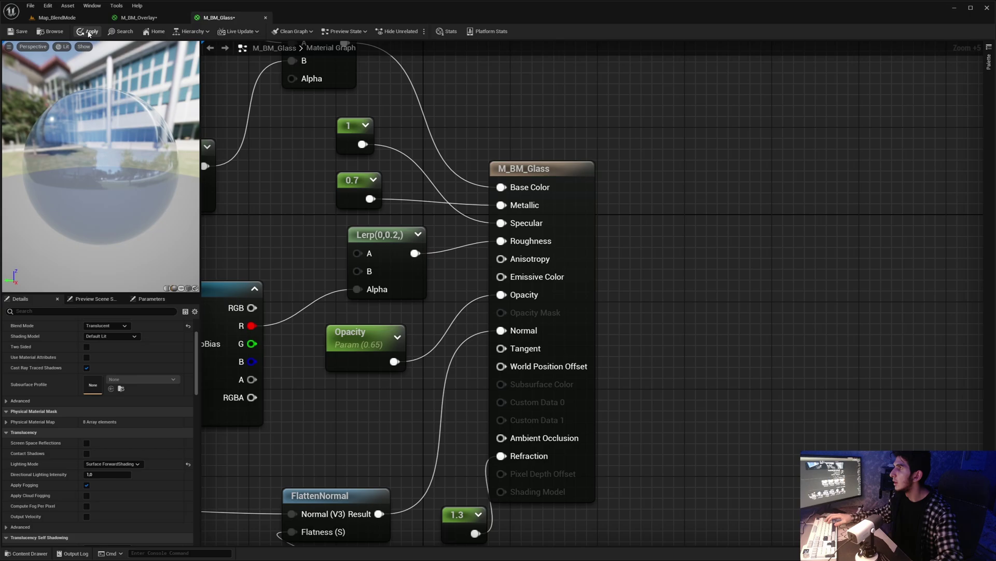
{"action": "left_click", "coordinate": [54, 31]}
- Examine the constant nodes and the noise texture driving roughness in M_BM_Glass, and rotate the preview sphere
{"action": "left_click_drag", "start_coordinate": [328, 103], "coordinate": [394, 151]}
{"action": "left_click", "coordinate": [514, 231]}
{"action": "left_click", "coordinate": [358, 188]}
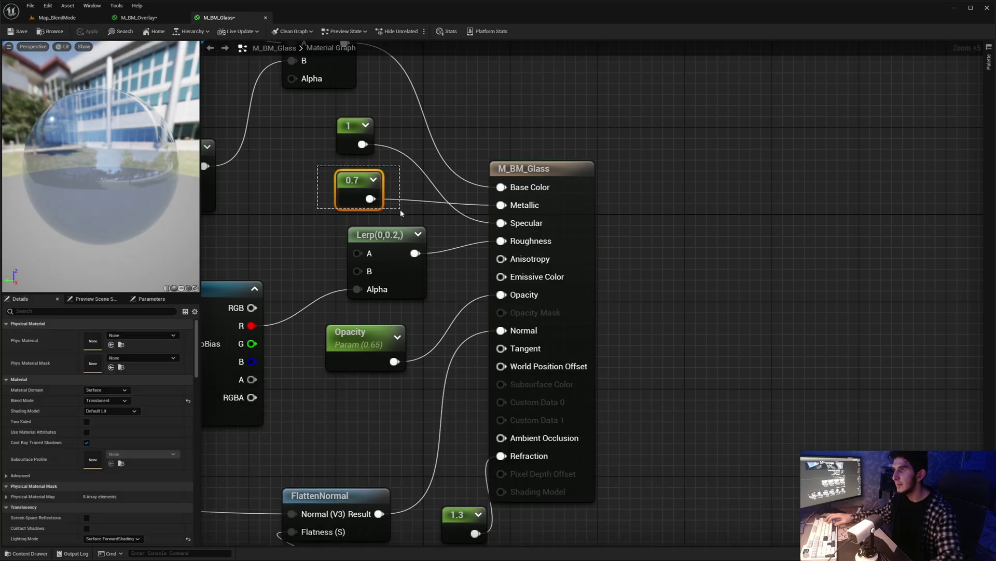
{"action": "right_click_drag", "start_coordinate": [532, 240], "coordinate": [721, 168]}
{"action": "left_click", "coordinate": [429, 341]}
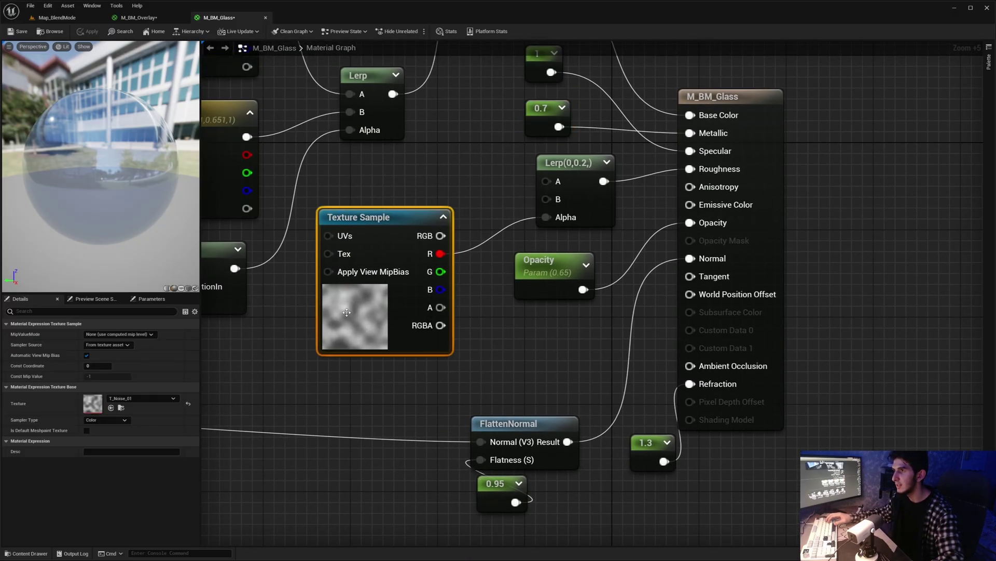
{"action": "right_click_drag", "start_coordinate": [274, 131], "coordinate": [219, 180]}
{"action": "left_click_drag", "start_coordinate": [135, 151], "coordinate": [52, 112]}
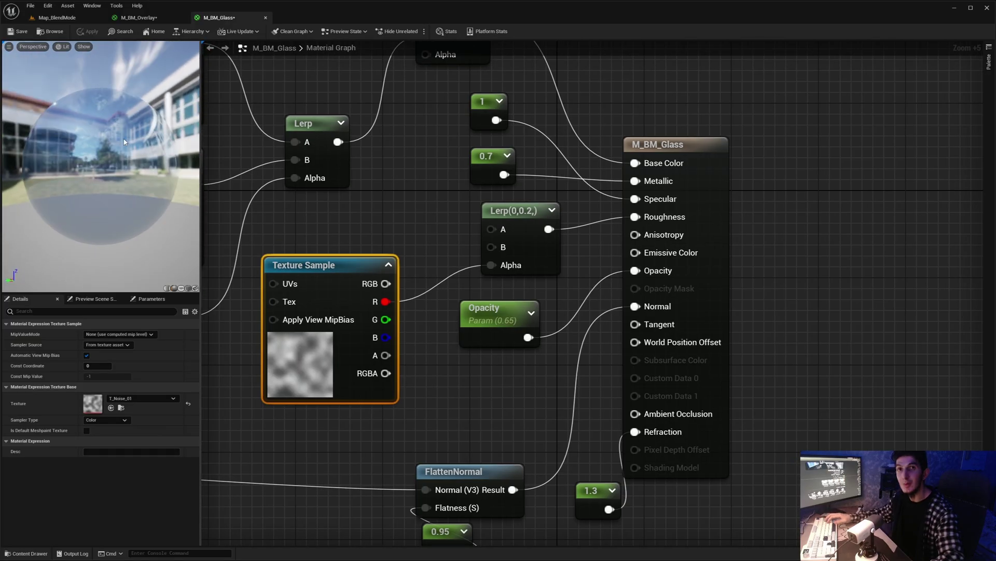
- Inspect the constant feeding Refraction and the T_Water_01_N normal texture sample in the glass material graph
{"action": "right_click_drag", "start_coordinate": [263, 204], "coordinate": [476, 338]}
{"action": "left_click", "coordinate": [568, 454]}
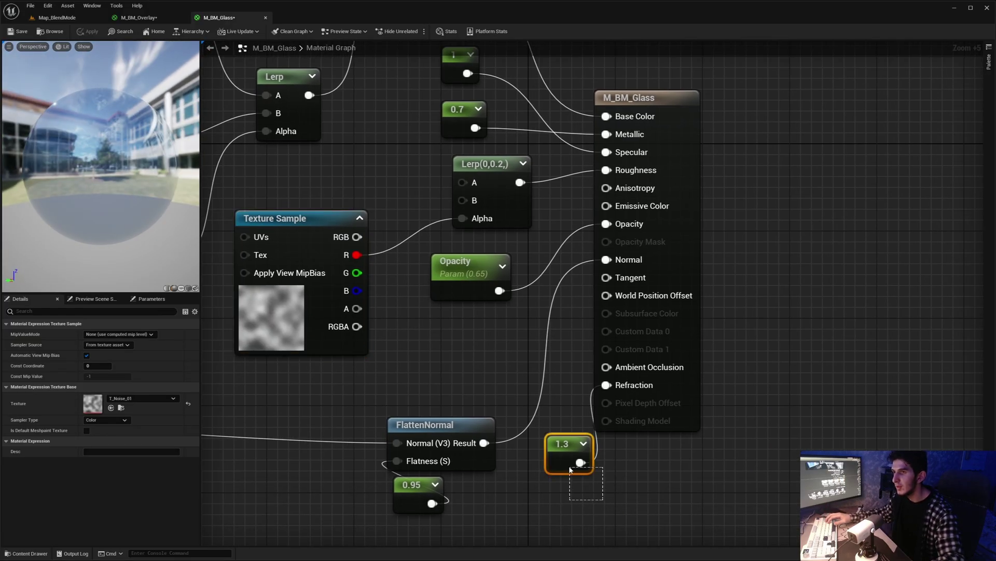
{"action": "scroll", "coordinate": [512, 386], "scroll_direction": "down", "scroll_amount": 5}
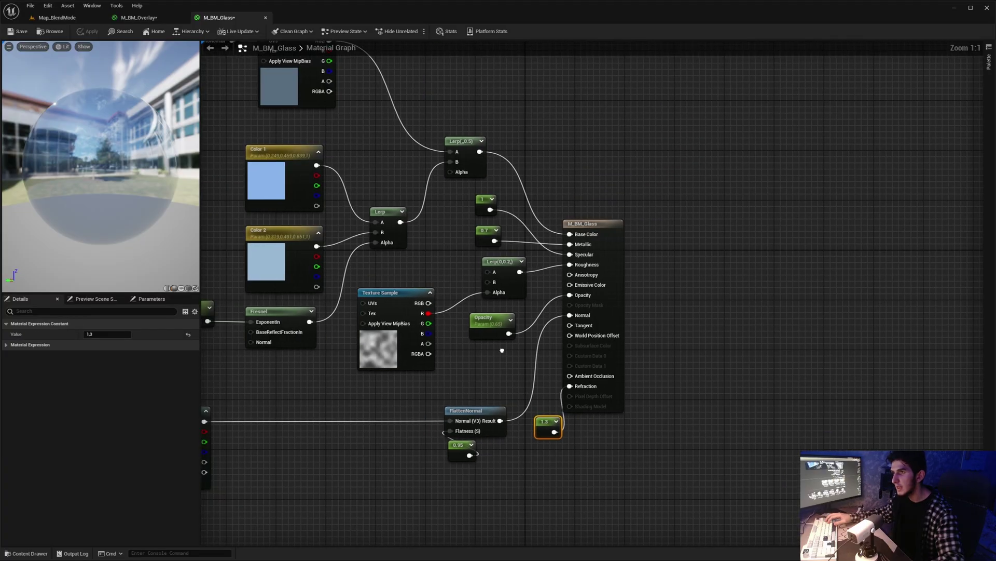
{"action": "right_click_drag", "start_coordinate": [512, 386], "coordinate": [717, 292]}
{"action": "left_click_drag", "start_coordinate": [283, 288], "coordinate": [449, 422]}
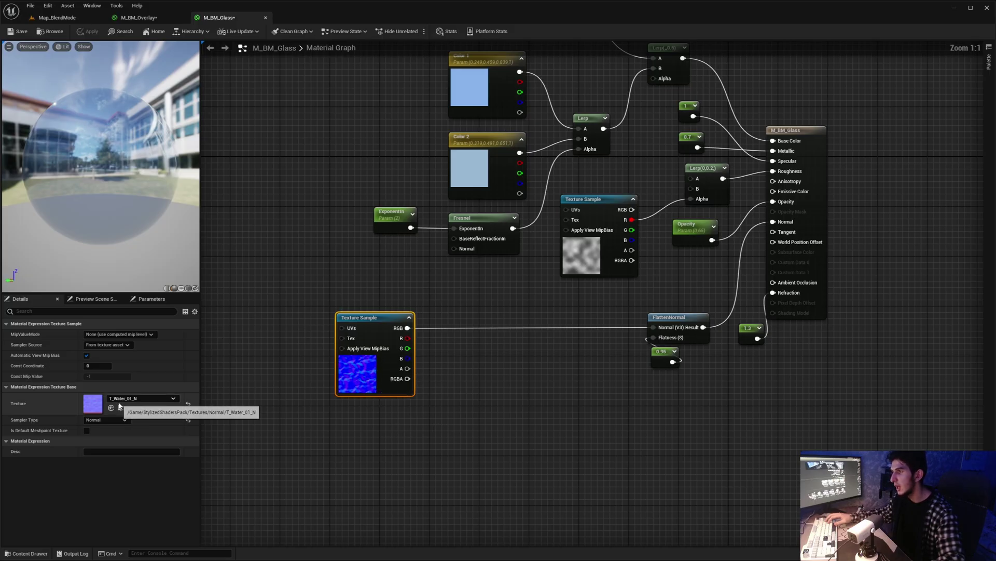
- View the glass cube up close in the Map_BlendMode level, then close the M_BM_Glass and M_BM_Overlay editors
{"action": "left_click", "coordinate": [78, 17]}
{"action": "key", "text": "w"}
{"action": "right_click_drag", "start_coordinate": [380, 182], "coordinate": [462, 177]}
{"action": "key", "text": "w"}
{"action": "key", "text": "s"}
{"action": "key", "text": "s"}
{"action": "left_click", "coordinate": [265, 18]}
{"action": "left_click", "coordinate": [183, 18]}
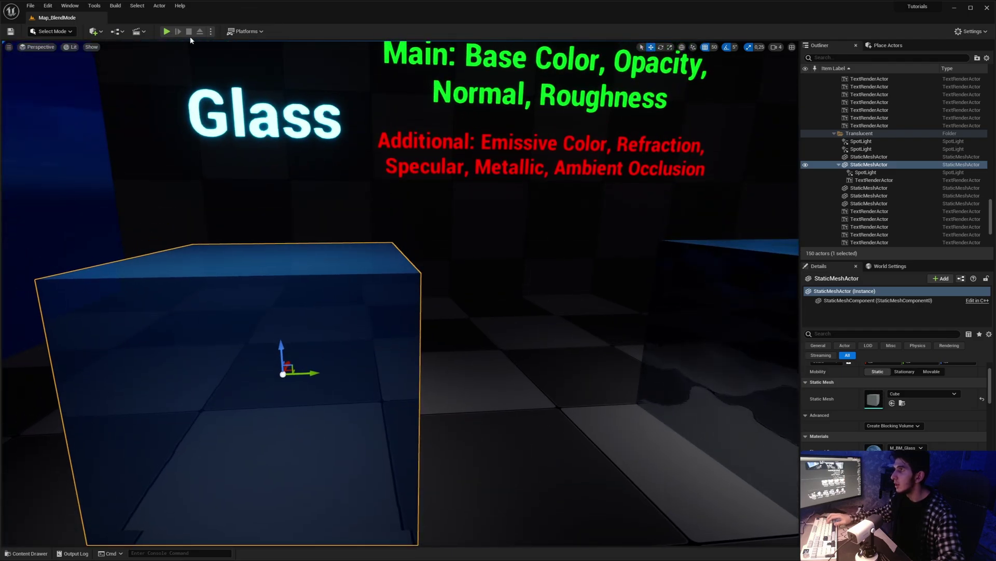
- Look over the Translucent display as a whole and examine the Water and Plastic cubes up close
{"action": "key", "text": "s"}
{"action": "right_click_drag", "start_coordinate": [218, 104], "coordinate": [373, 96]}
{"action": "right_click_drag", "start_coordinate": [525, 207], "coordinate": [531, 173]}
{"action": "key", "text": "g"}
{"action": "key", "text": "g"}
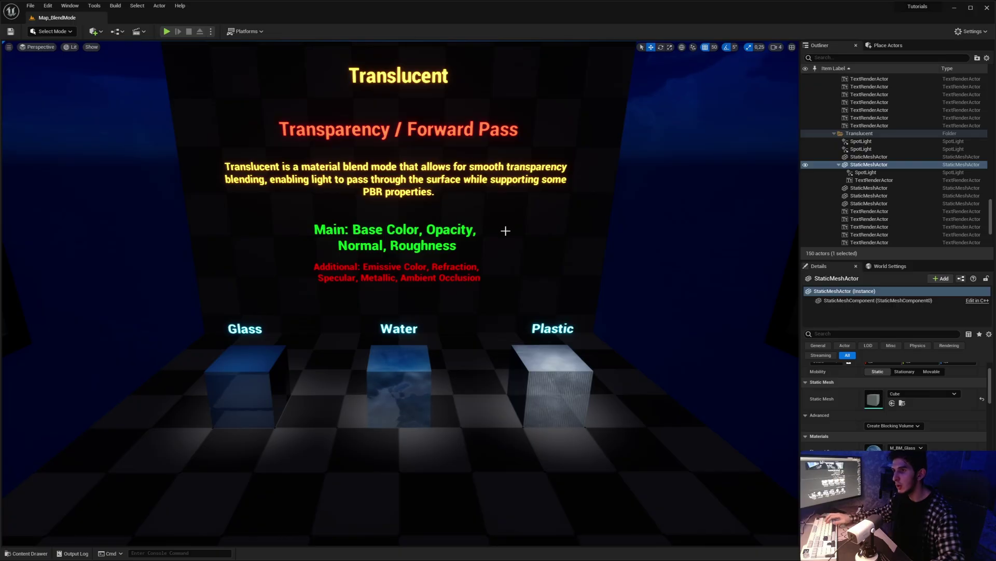
{"action": "right_click_drag", "start_coordinate": [505, 229], "coordinate": [522, 241]}
{"action": "key", "text": "a"}
{"action": "key", "text": "w"}
{"action": "right_click_drag", "start_coordinate": [287, 46], "coordinate": [306, 56]}
{"action": "key", "text": "d"}
{"action": "key", "text": "w"}
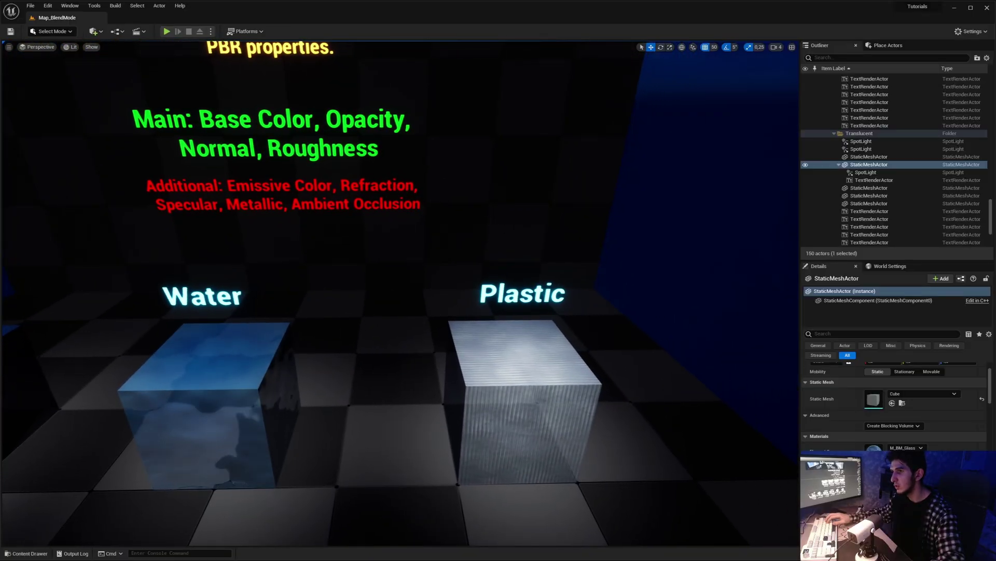
- Select the Plastic cube and open its M_BM_Plastic material graph at the result node
{"action": "left_click", "coordinate": [519, 379]}
{"action": "double_click", "coordinate": [873, 447]}
{"action": "left_click_drag", "start_coordinate": [450, 240], "coordinate": [327, 18]}
{"action": "right_click_drag", "start_coordinate": [335, 214], "coordinate": [625, 217]}
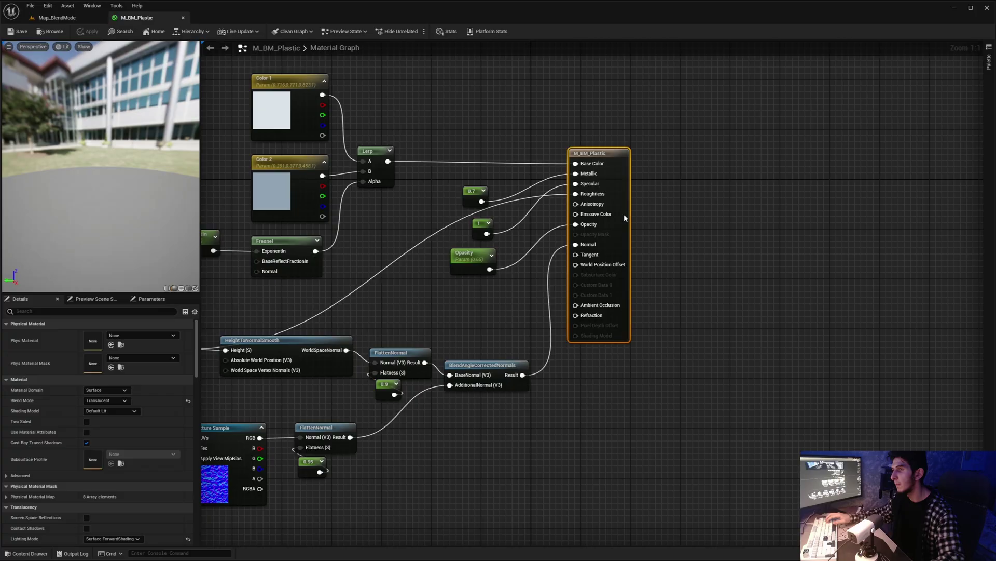
- Set the plastic material's Opacity parameter to 1, apply it, and inspect the Plastic cube in the level
{"action": "left_click", "coordinate": [488, 267]}
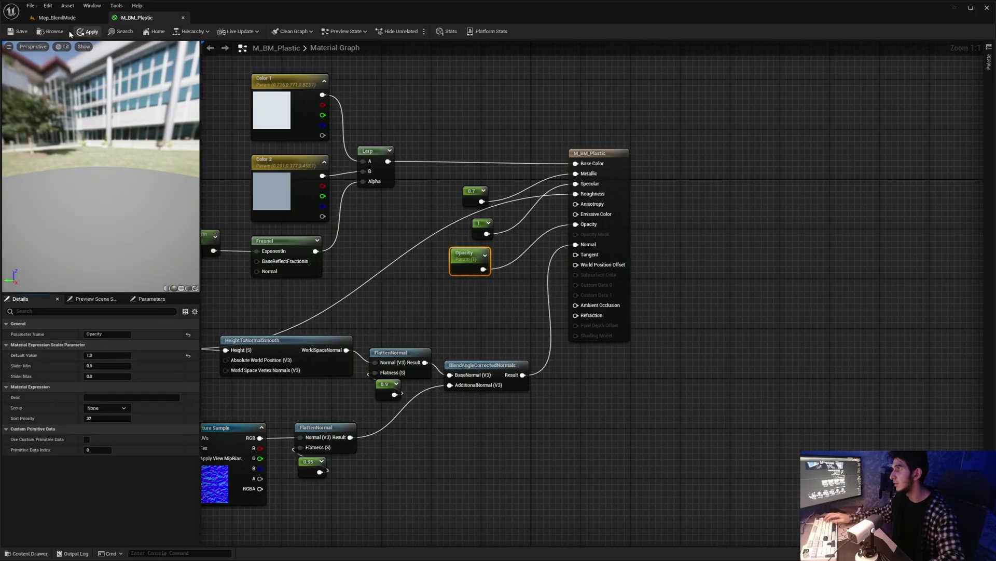
{"action": "left_click", "coordinate": [57, 17]}
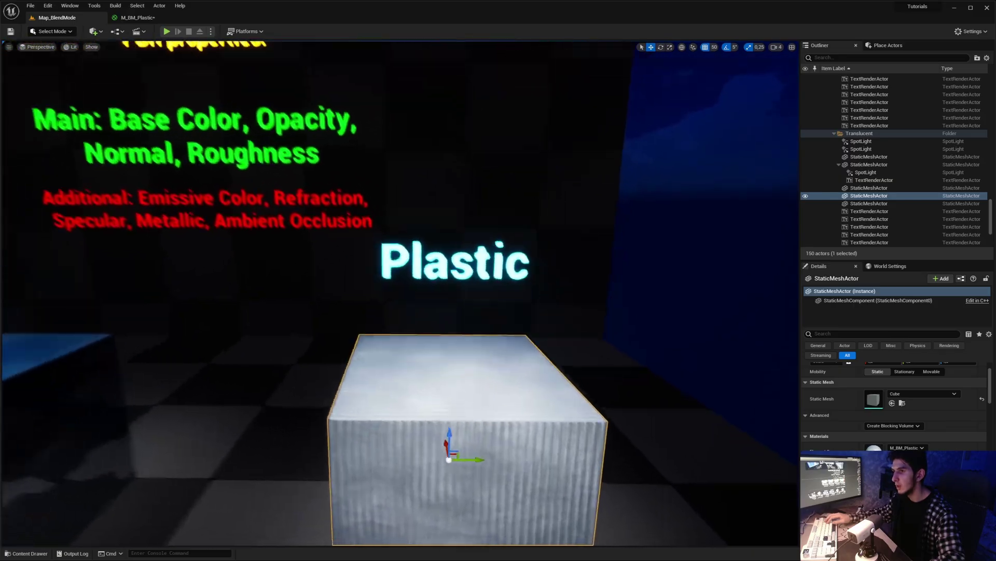
{"action": "key", "text": "w"}
{"action": "right_click_drag", "start_coordinate": [399, 293], "coordinate": [415, 337]}
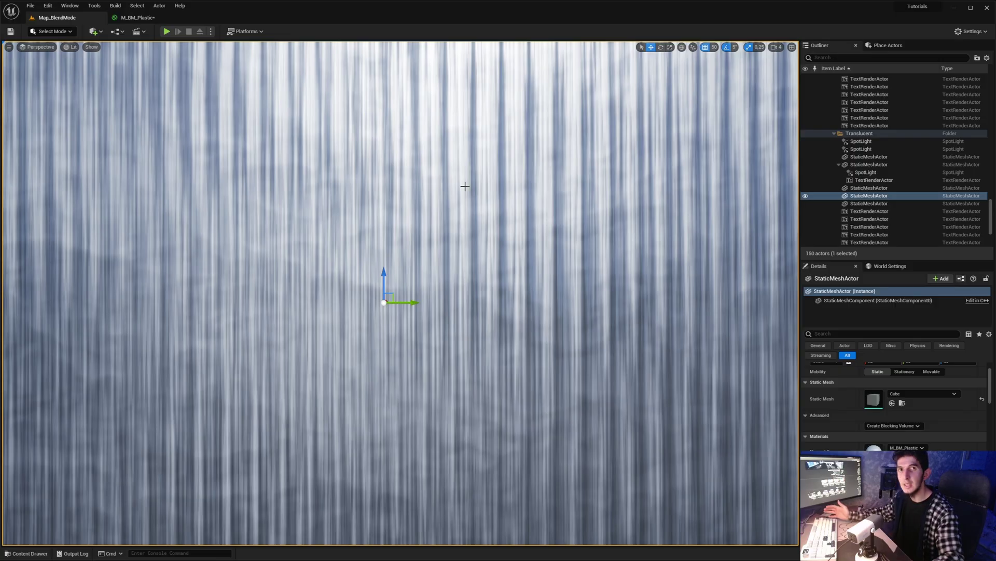
{"action": "scroll", "coordinate": [72, 78], "scroll_direction": "down", "scroll_amount": 8}
- Compare the translucent cubes' rendering cost in the Shader Complexity view mode, then restore the Lit view
{"action": "left_click", "coordinate": [70, 47]}
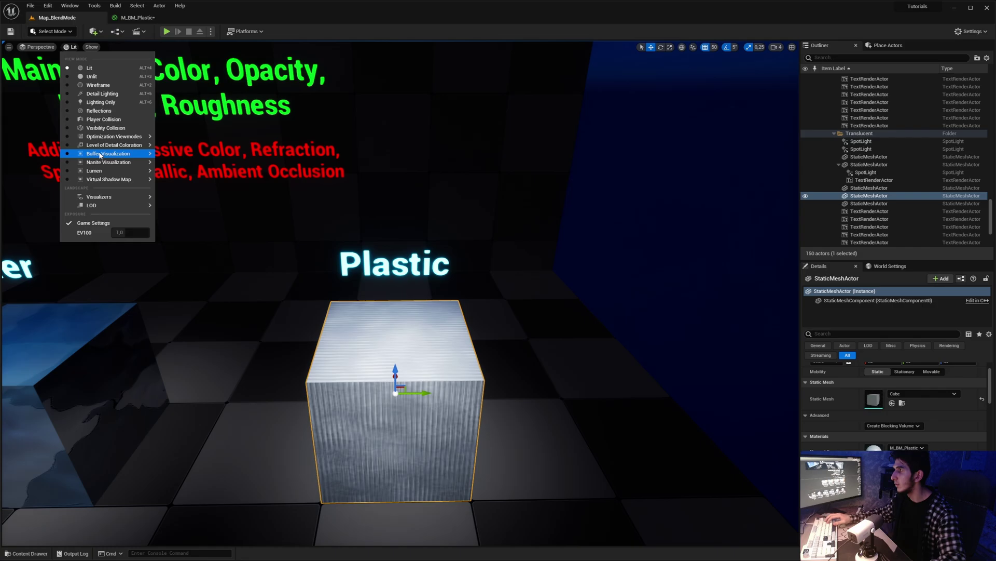
{"action": "mouse_move", "coordinate": [114, 136]}
{"action": "left_click", "coordinate": [203, 180]}
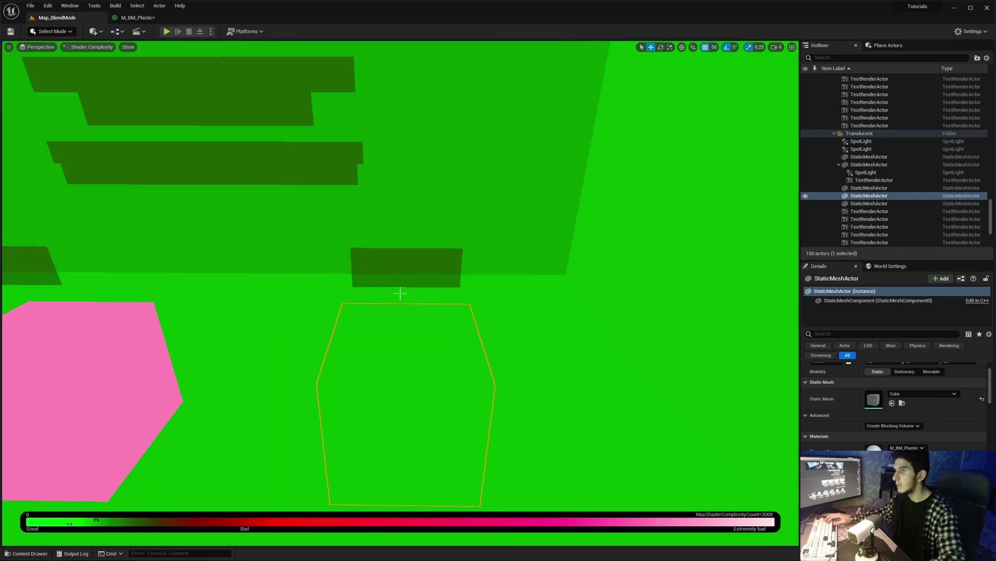
{"action": "key", "text": "s"}
{"action": "right_click_drag", "start_coordinate": [400, 293], "coordinate": [400, 293]}
{"action": "key", "text": "d"}
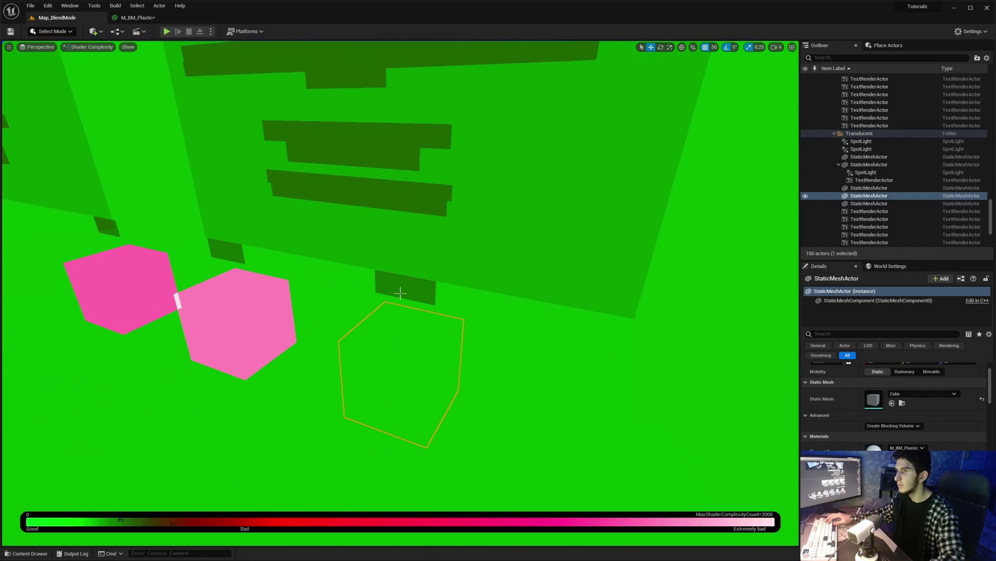
{"action": "left_click_drag", "start_coordinate": [400, 293], "coordinate": [400, 293], "text": "alt"}
{"action": "left_click", "coordinate": [88, 47]}
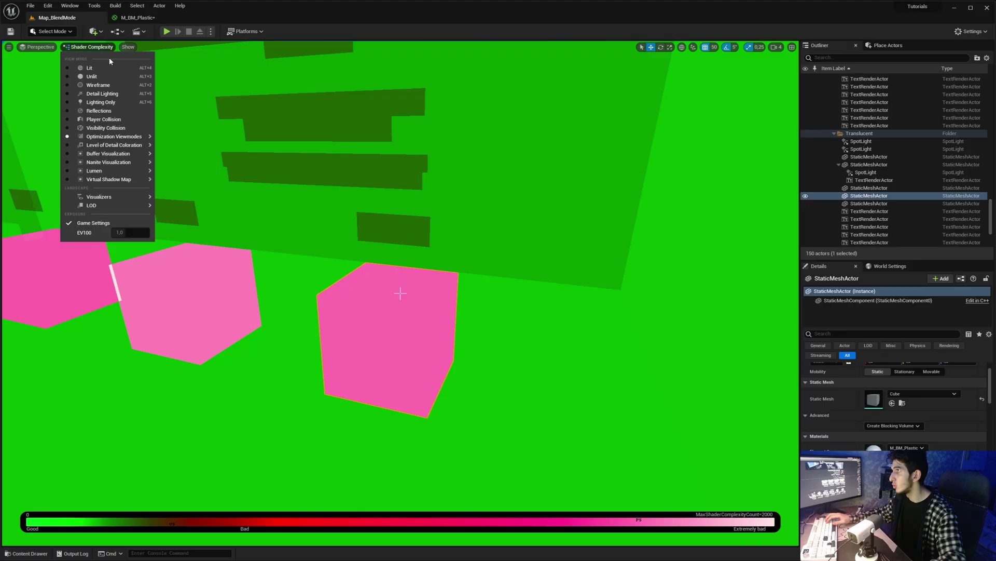
{"action": "left_click", "coordinate": [84, 58]}
- Move the 0.7 and 1 constants and the Opacity parameter closer to the result node in the M_BM_Plastic graph
{"action": "left_click", "coordinate": [137, 17]}
{"action": "right_click_drag", "start_coordinate": [413, 193], "coordinate": [484, 161]}
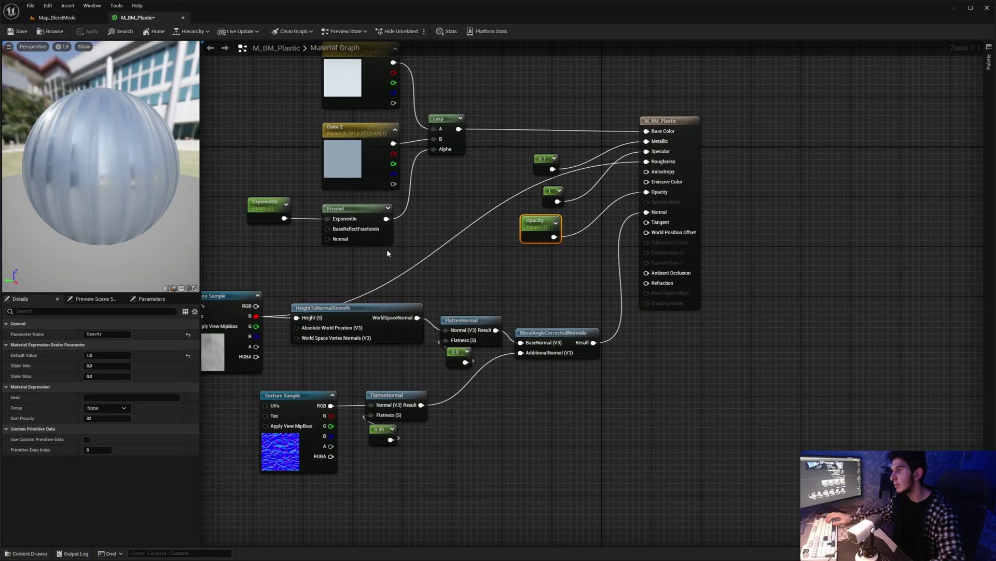
{"action": "left_click", "coordinate": [398, 275]}
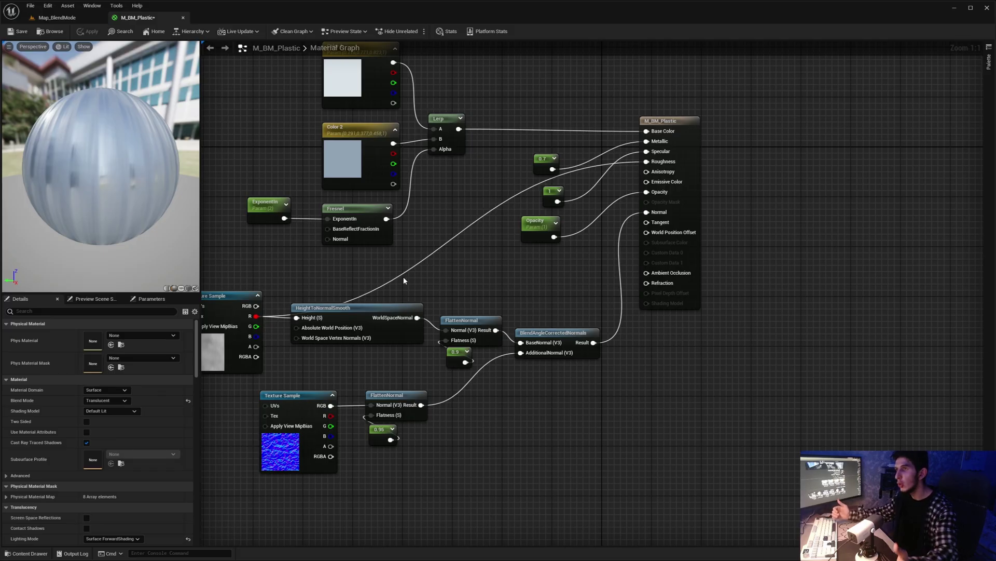
{"action": "right_click_drag", "start_coordinate": [578, 263], "coordinate": [588, 285]}
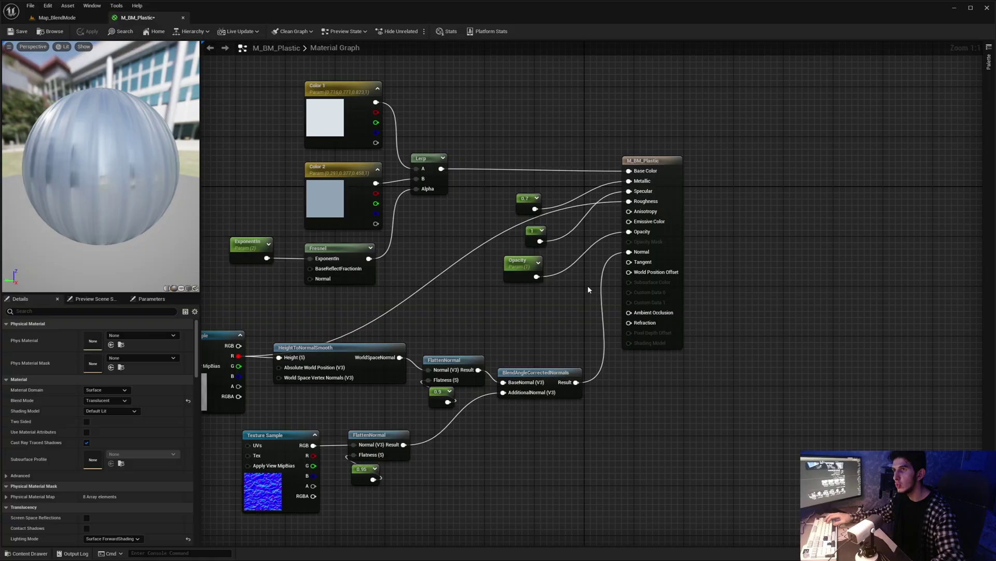
{"action": "left_click_drag", "start_coordinate": [481, 130], "coordinate": [636, 337]}
{"action": "left_click_drag", "start_coordinate": [481, 180], "coordinate": [555, 307]}
{"action": "left_click_drag", "start_coordinate": [522, 269], "coordinate": [559, 283]}
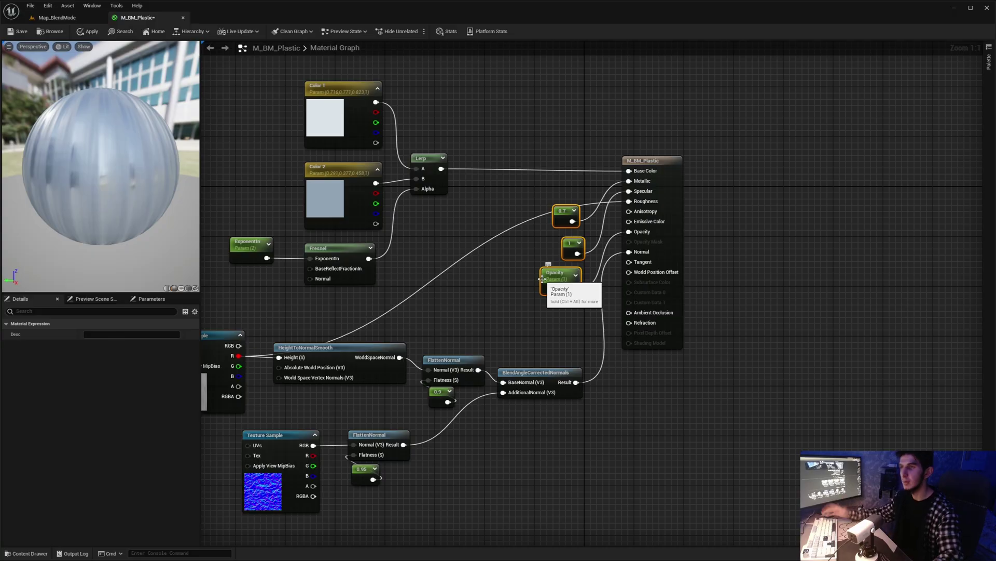
{"action": "left_click_drag", "start_coordinate": [573, 246], "coordinate": [576, 207]}
{"action": "left_click", "coordinate": [463, 233]}
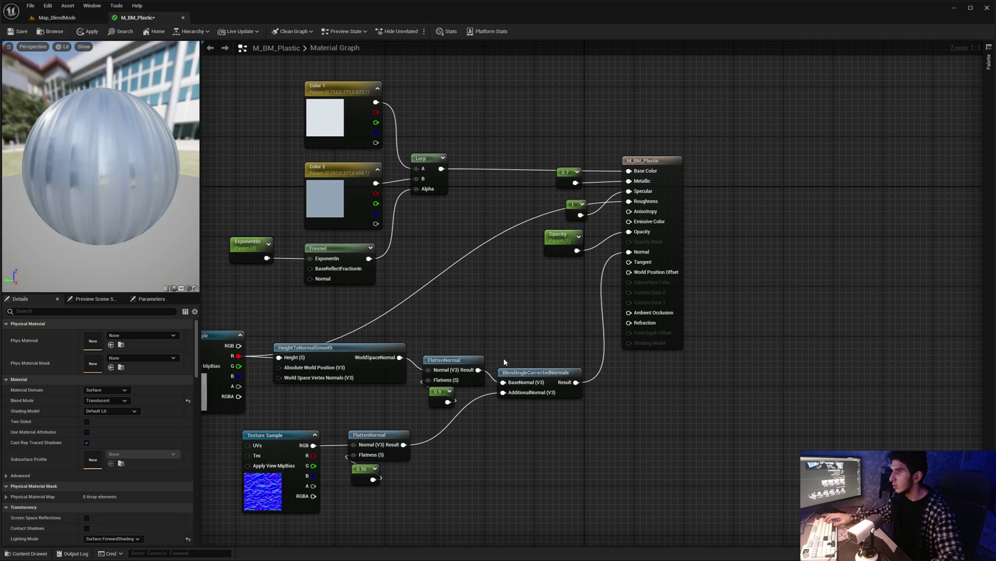
- Set the plastic material's Opacity parameter to 0.65, save the material and close its editor
{"action": "left_click", "coordinate": [558, 238]}
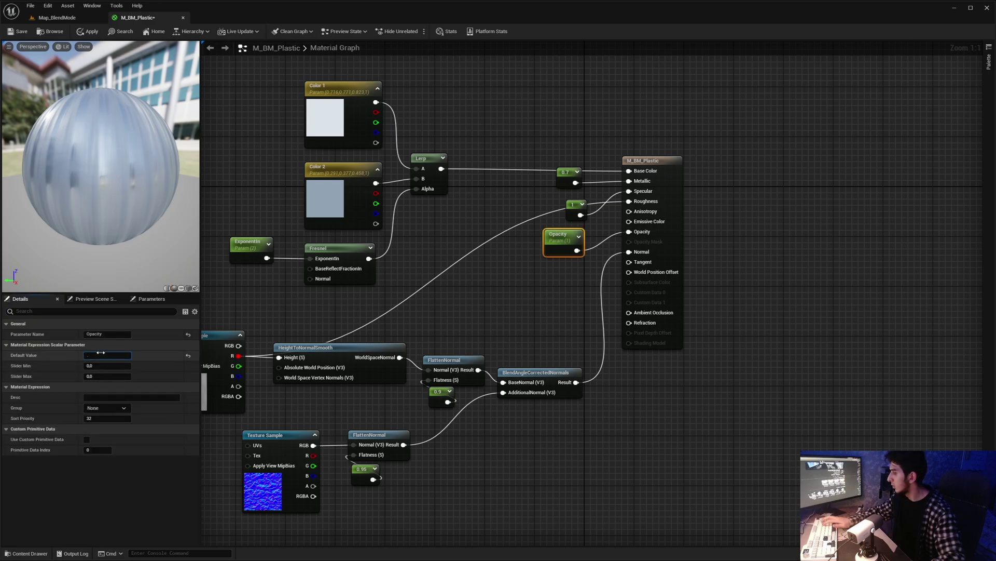
{"action": "type", "text": ".65"}
{"action": "key", "text": "Return"}
{"action": "key", "text": "ctrl+s"}
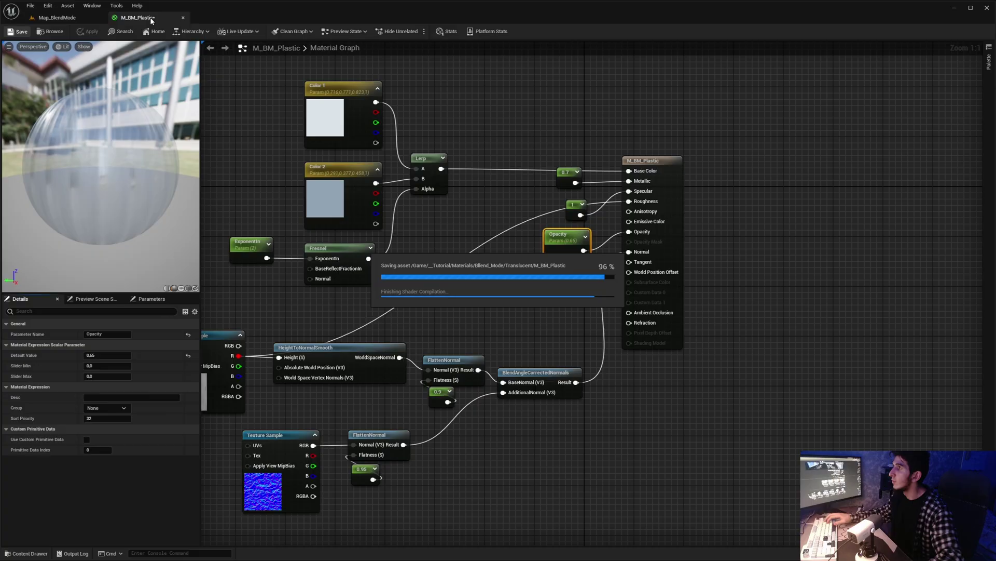
{"action": "middle_click", "coordinate": [151, 21]}
- Move from the Translucent display to the Additive display and frame its description and sample objects
{"action": "key", "text": "s"}
{"action": "right_click_drag", "start_coordinate": [346, 98], "coordinate": [231, 63]}
{"action": "key", "text": "g"}
{"action": "key", "text": "s"}
{"action": "key", "text": "d"}
{"action": "key", "text": "w"}
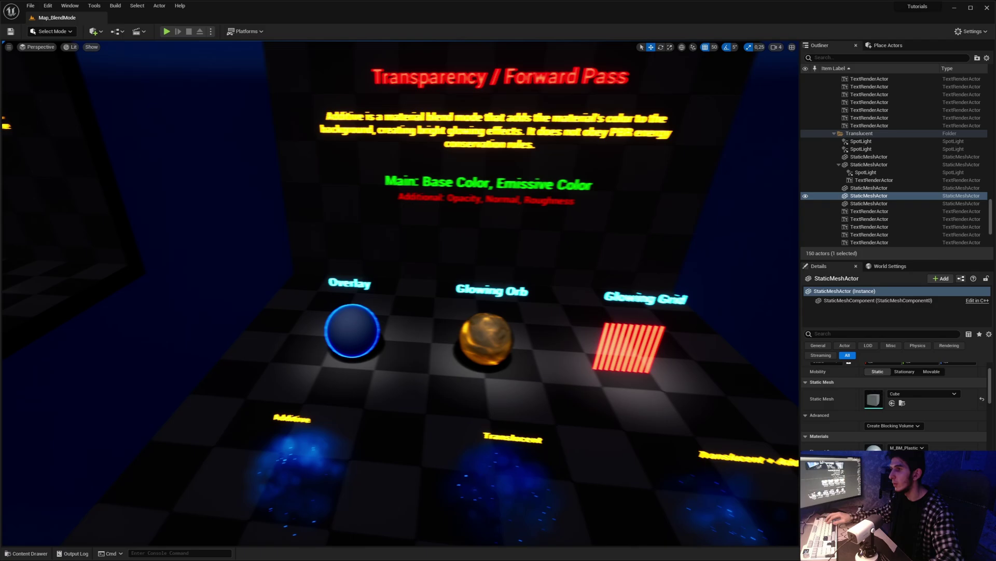
{"action": "left_click_drag", "start_coordinate": [358, 99], "coordinate": [358, 150]}
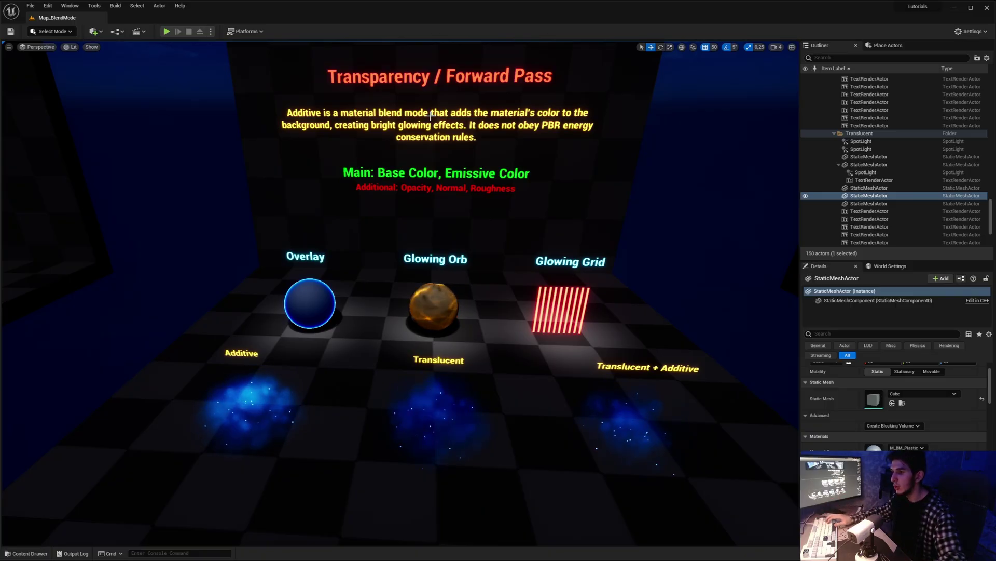
- Examine the Additive display's description and its Overlay, Glowing Orb and Glowing Grid examples
{"action": "key", "text": "w"}
{"action": "mouse_move", "coordinate": [440, 112]}
{"action": "right_mouse_down"}
{"action": "mouse_move", "coordinate": [464, 100]}
{"action": "mouse_move", "coordinate": [431, 112]}
{"action": "mouse_move", "coordinate": [444, 121]}
{"action": "mouse_move", "coordinate": [445, 111]}
{"action": "right_mouse_up"}
{"action": "key", "text": "d"}
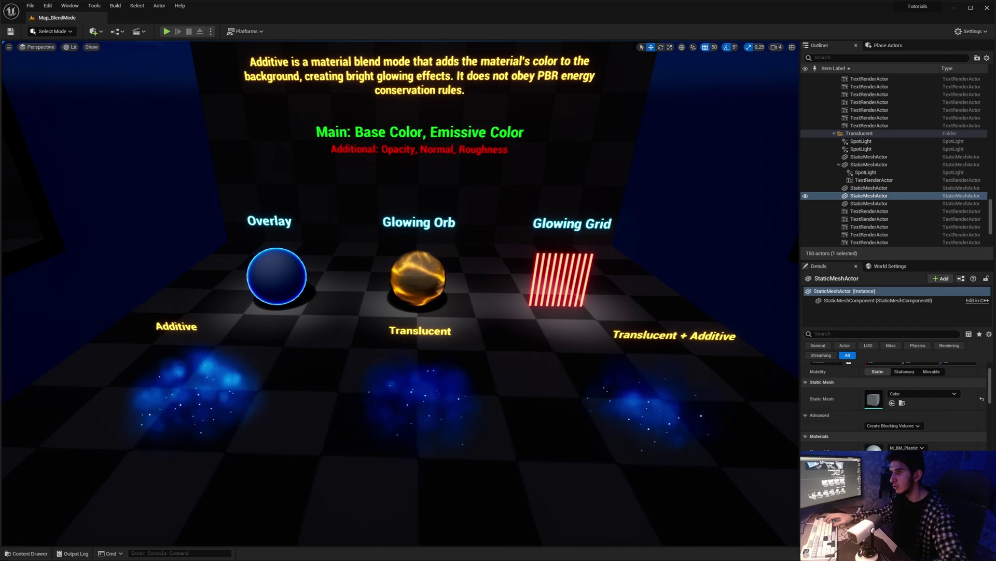
{"action": "key", "text": "a"}
{"action": "right_click_drag", "start_coordinate": [446, 111], "coordinate": [446, 105]}
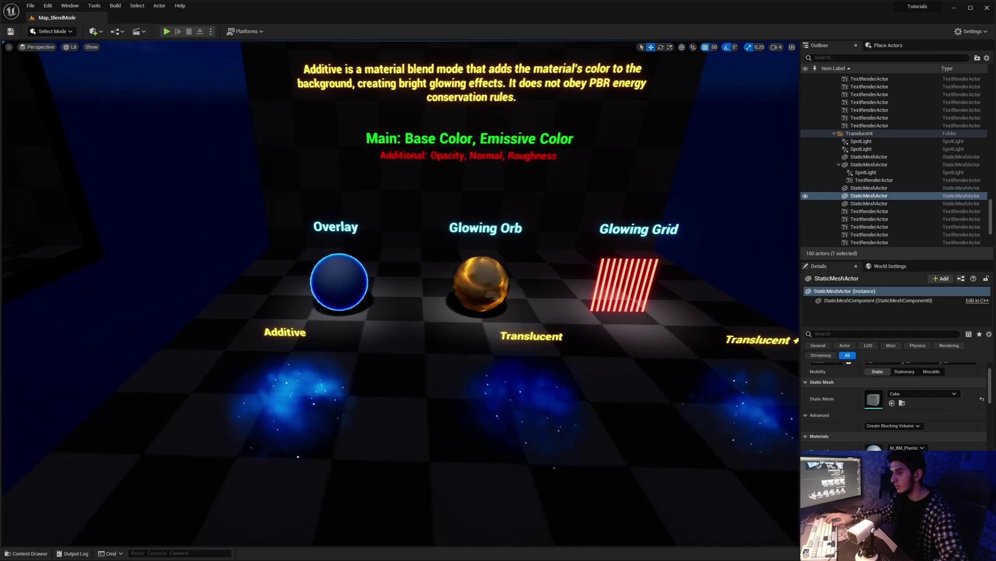
{"action": "key", "text": "d"}
{"action": "right_click_drag", "start_coordinate": [429, 257], "coordinate": [428, 246]}
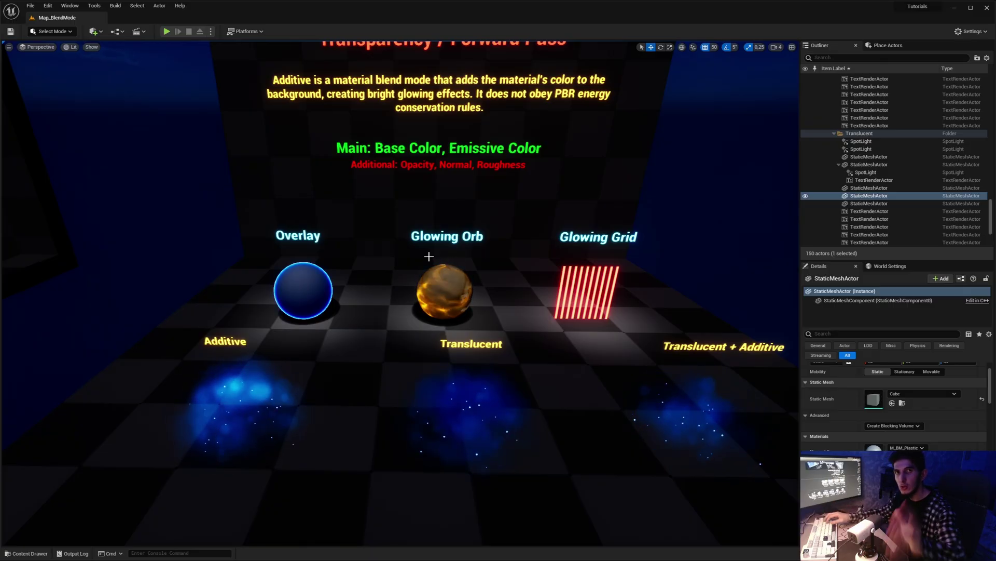
{"action": "key", "text": "d"}
{"action": "right_click_drag", "start_coordinate": [409, 224], "coordinate": [495, 370]}
{"action": "key", "text": "w"}
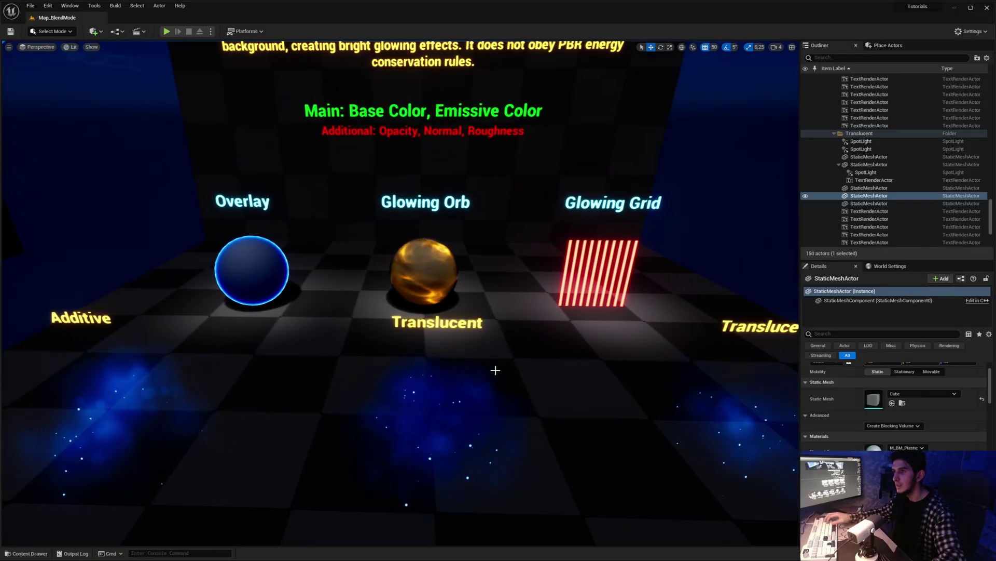
- Compare the blue particle effects labelled Additive, Translucent and Translucent + Additive in front of the display
{"action": "right_click_drag", "start_coordinate": [400, 294], "coordinate": [477, 286]}
{"action": "key", "text": "s"}
{"action": "scroll", "coordinate": [400, 291], "scroll_direction": "down", "scroll_amount": 1}
{"action": "key", "text": "a"}
{"action": "right_click_drag", "start_coordinate": [400, 291], "coordinate": [413, 241]}
{"action": "key", "text": "d"}
{"action": "key", "text": "w"}
{"action": "key", "text": "w"}
{"action": "key", "text": "q"}
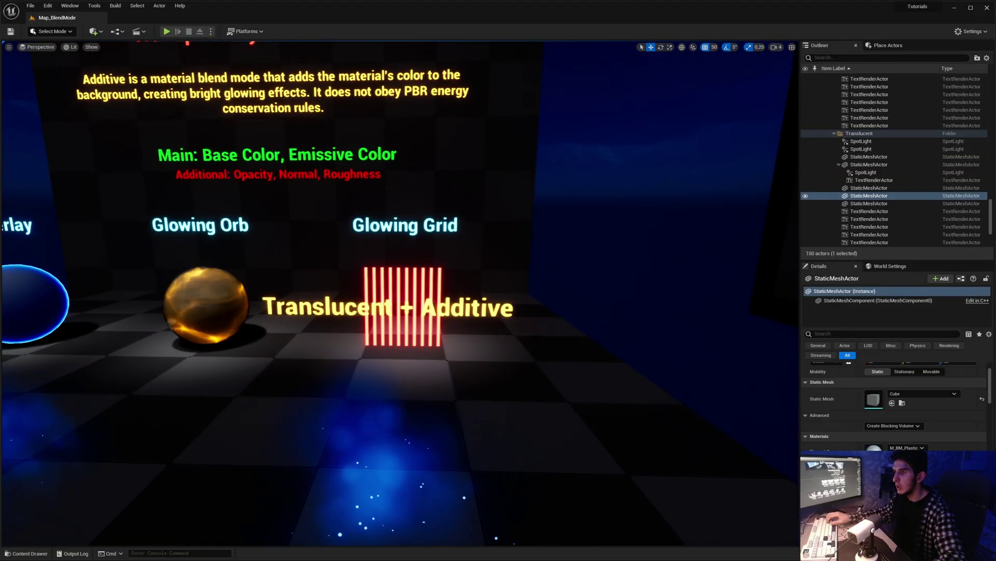
{"action": "right_click_drag", "start_coordinate": [365, 291], "coordinate": [365, 351]}
{"action": "key", "text": "e"}
{"action": "key", "text": "s"}
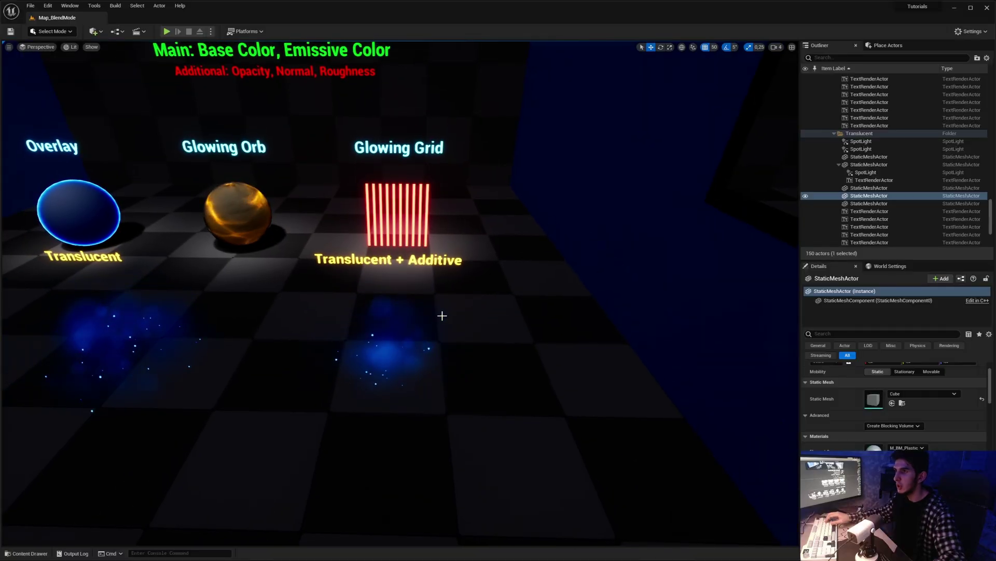
- Move from the Additive display to the Modulate display and frame its glass panes and cubes
{"action": "key", "text": "s"}
{"action": "key", "text": "a"}
{"action": "right_click_drag", "start_coordinate": [442, 316], "coordinate": [510, 276]}
{"action": "key", "text": "d"}
{"action": "key", "text": "s"}
{"action": "key", "text": "w"}
{"action": "right_click_drag", "start_coordinate": [396, 301], "coordinate": [363, 291]}
{"action": "key", "text": "w"}
{"action": "key", "text": "a"}
{"action": "key", "text": "q"}
{"action": "right_click_drag", "start_coordinate": [417, 330], "coordinate": [416, 330]}
- Open the blue pane's material instance MI_BM_Modulate_01 and examine the node graph of its parent material, M_BM_Modulate
{"action": "left_click", "coordinate": [411, 312]}
{"action": "key", "text": "e"}
{"action": "right_click_drag", "start_coordinate": [547, 296], "coordinate": [547, 296]}
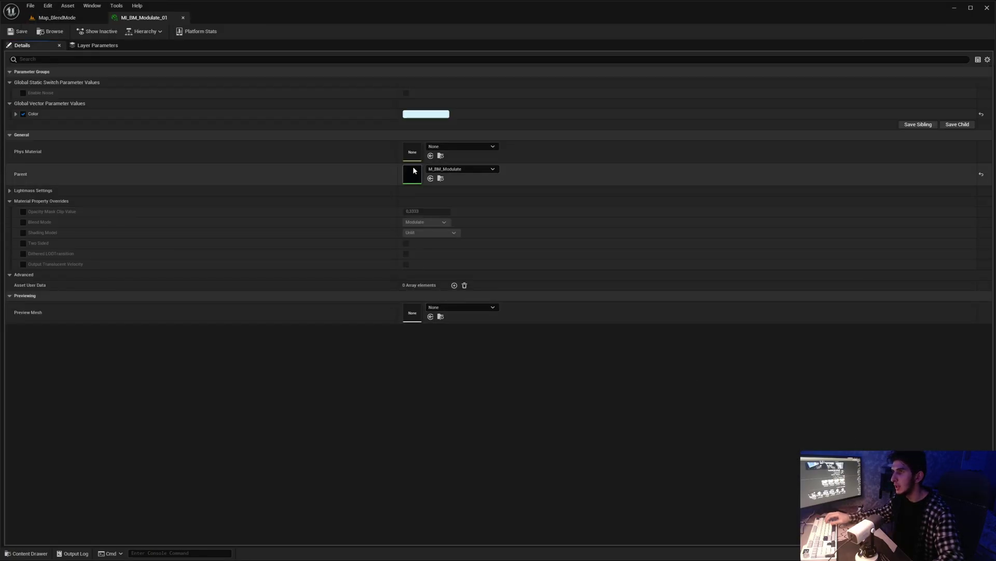
{"action": "double_click", "coordinate": [414, 170]}
{"action": "scroll", "coordinate": [351, 219], "scroll_direction": "down", "scroll_amount": 4}
{"action": "right_click_drag", "start_coordinate": [351, 219], "coordinate": [711, 229]}
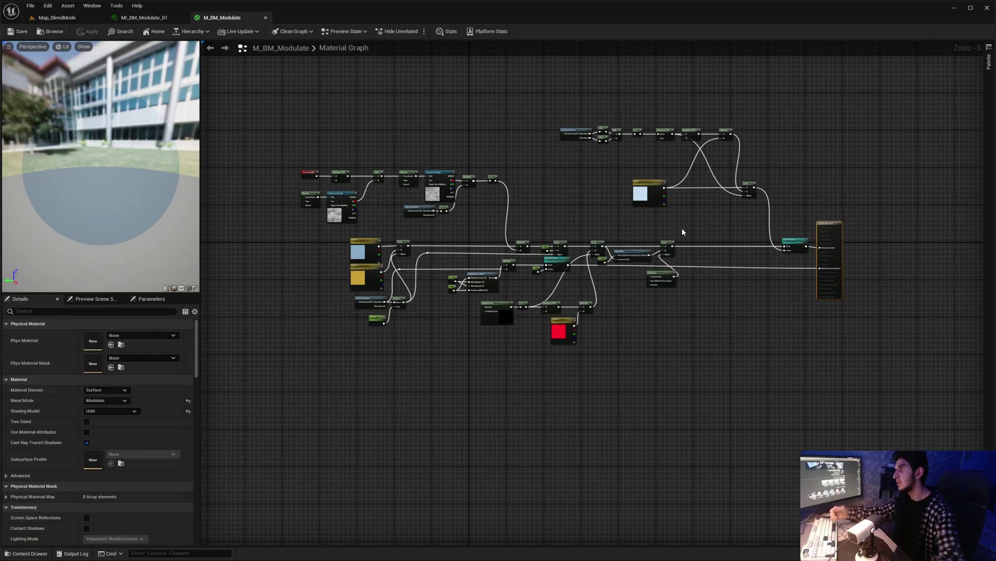
- Return to the Map_BlendMode level and frame the blue Modulate pane in front of its cube
{"action": "left_click", "coordinate": [57, 18]}
{"action": "key", "text": "f"}
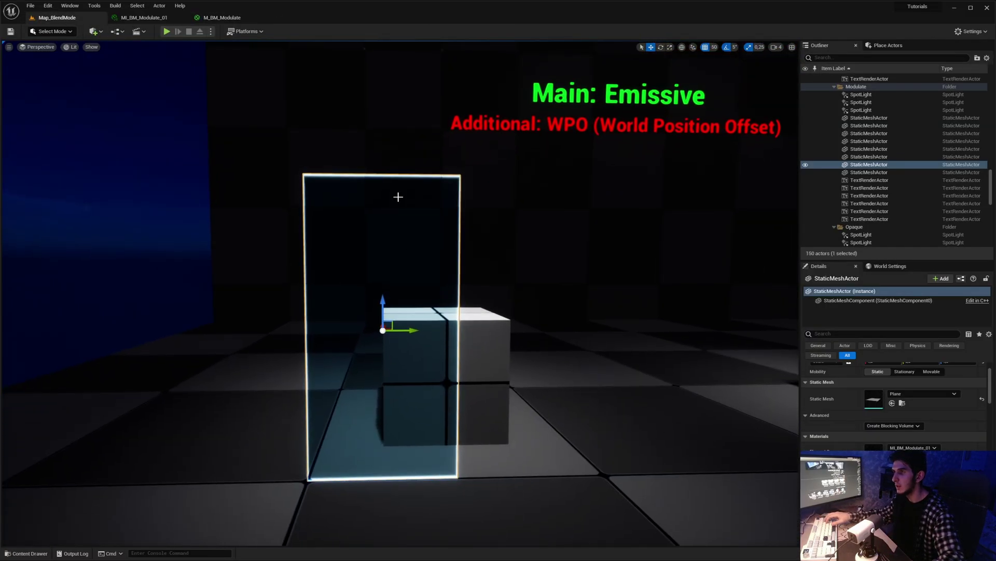
{"action": "mouse_move", "coordinate": [395, 271]}
{"action": "right_mouse_down"}
{"action": "mouse_move", "coordinate": [394, 287]}
{"action": "mouse_move", "coordinate": [389, 275]}
{"action": "right_mouse_up"}
{"action": "key", "text": "a"}
{"action": "key", "text": "e"}
{"action": "double_click", "coordinate": [874, 453]}
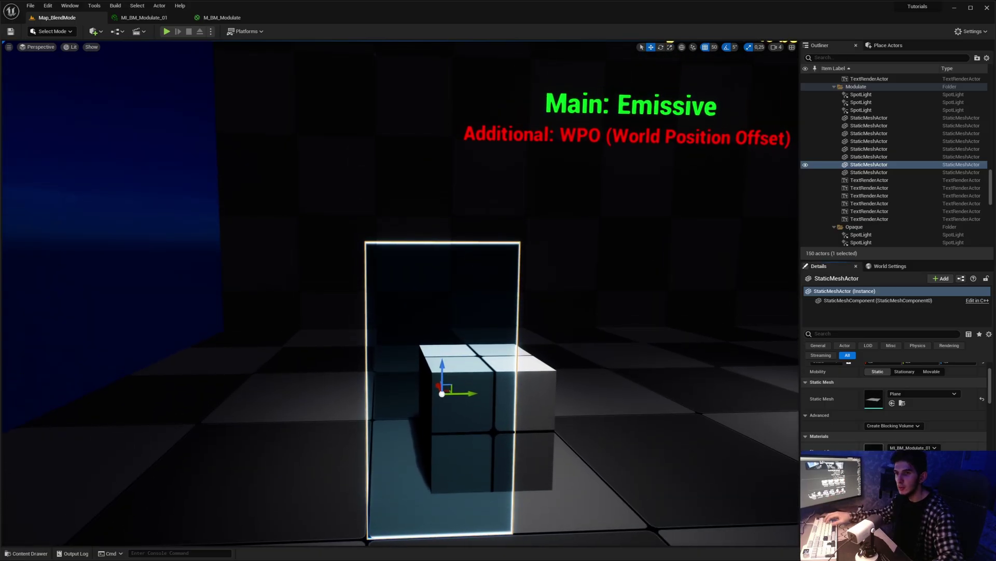
{"action": "left_click", "coordinate": [426, 114]}
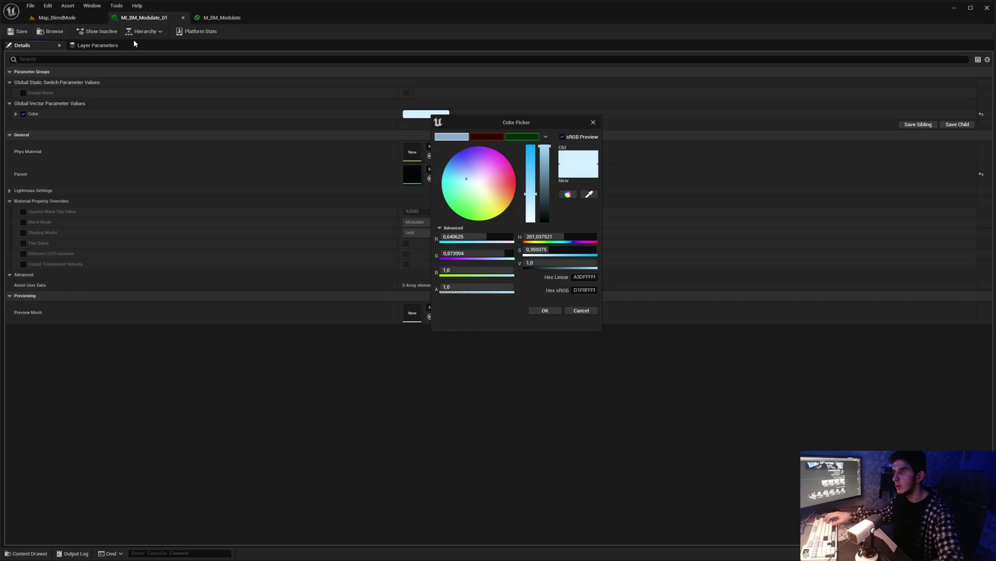
{"action": "left_click", "coordinate": [57, 17]}
{"action": "left_click", "coordinate": [593, 122]}
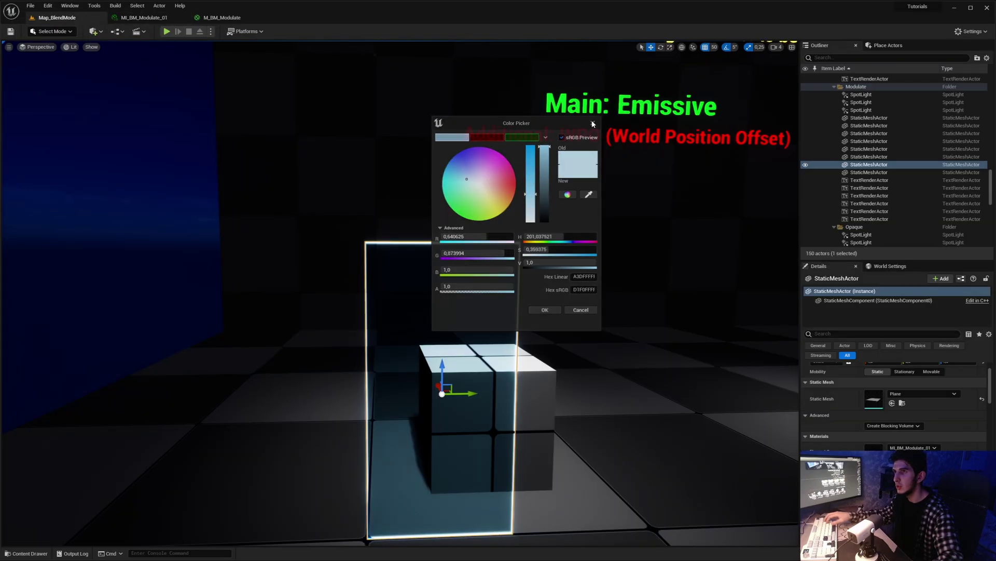
- Try different saturation levels for the Color parameter of MI_BM_Modulate_01 while watching the blue pane, and cancel the colour change
{"action": "double_click", "coordinate": [873, 451]}
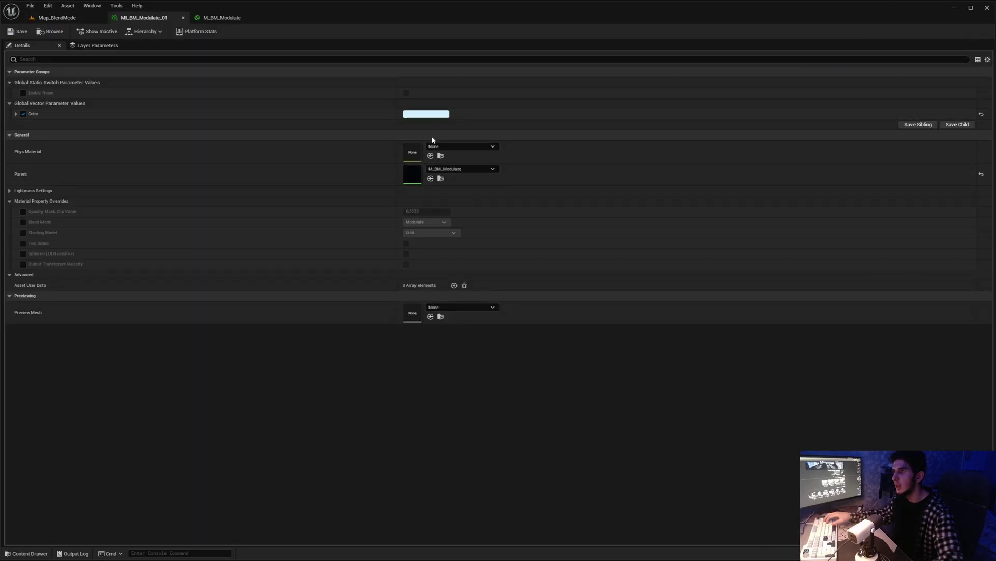
{"action": "left_click", "coordinate": [426, 114]}
{"action": "left_click", "coordinate": [56, 17]}
{"action": "left_click_drag", "start_coordinate": [513, 117], "coordinate": [731, 86]}
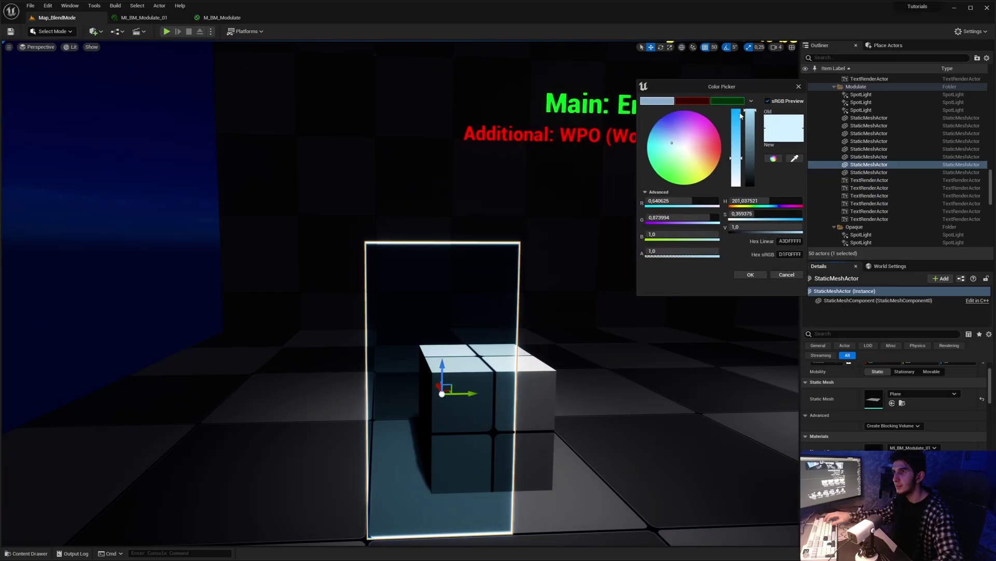
{"action": "left_click_drag", "start_coordinate": [736, 157], "coordinate": [736, 231]}
{"action": "mouse_move", "coordinate": [527, 202]}
{"action": "right_mouse_down"}
{"action": "mouse_move", "coordinate": [528, 190]}
{"action": "mouse_move", "coordinate": [524, 209]}
{"action": "right_mouse_up"}
{"action": "key", "text": "g"}
{"action": "left_click_drag", "start_coordinate": [736, 184], "coordinate": [738, 158]}
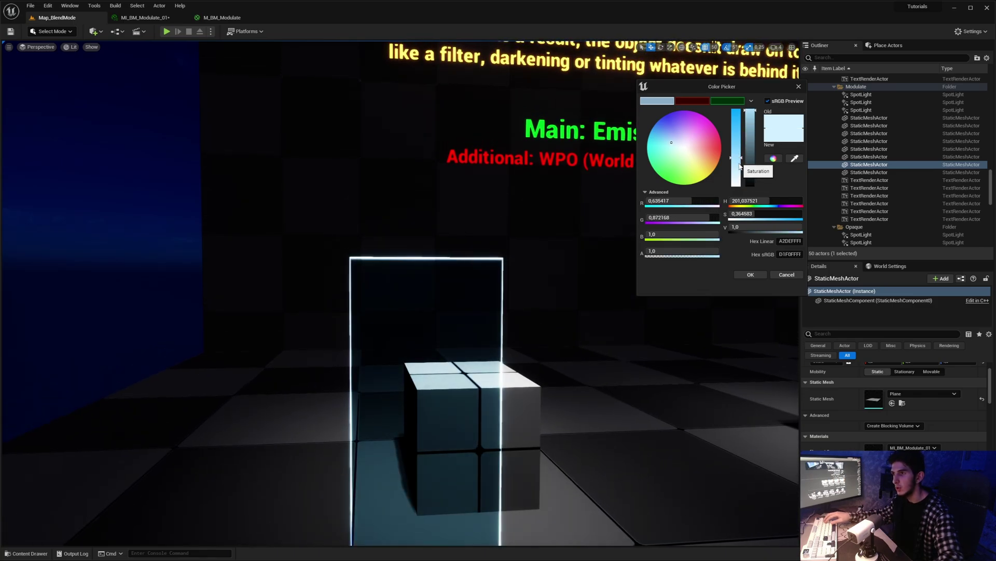
{"action": "left_click", "coordinate": [791, 279]}
- Darken the red pane's Color parameter in MI_BM_Modulate_02 to black, raise its value back to about 0.505 and accept the colour
{"action": "right_click_drag", "start_coordinate": [791, 278], "coordinate": [765, 279]}
{"action": "key", "text": "d"}
{"action": "right_click_drag", "start_coordinate": [550, 294], "coordinate": [551, 294]}
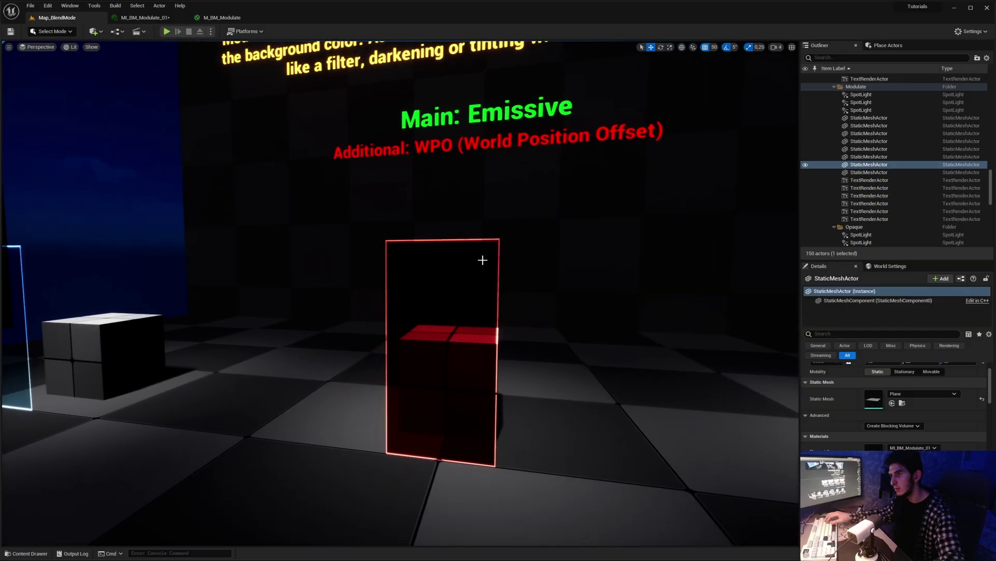
{"action": "left_click", "coordinate": [481, 260]}
{"action": "double_click", "coordinate": [873, 447]}
{"action": "left_click", "coordinate": [525, 336]}
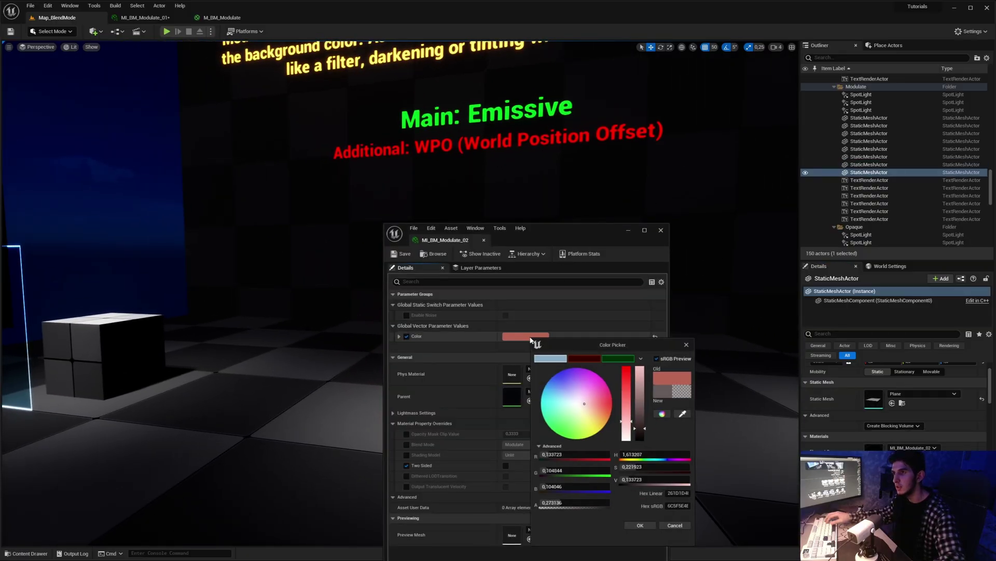
{"action": "left_click_drag", "start_coordinate": [588, 239], "coordinate": [804, 109]}
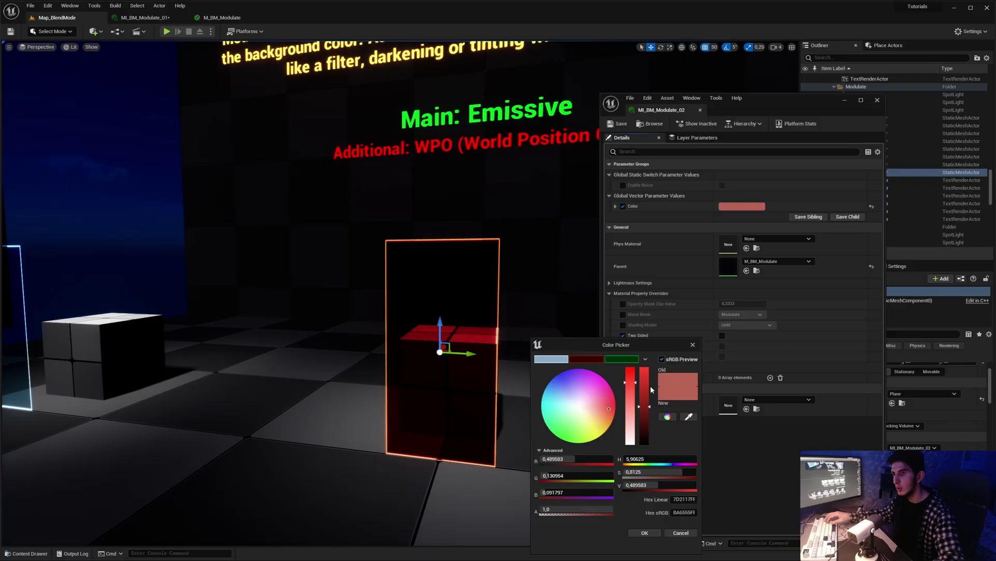
{"action": "left_click_drag", "start_coordinate": [642, 408], "coordinate": [653, 500]}
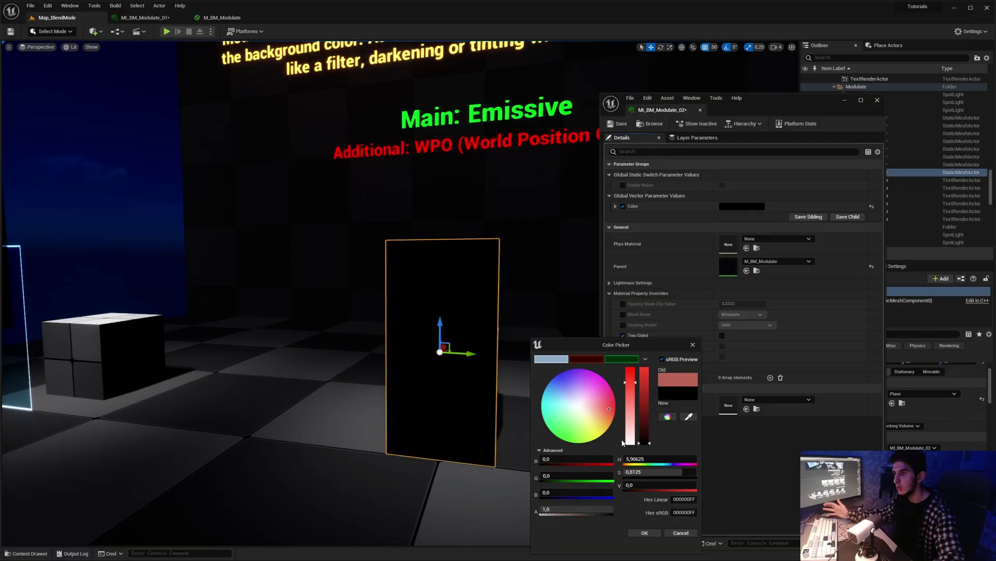
{"action": "left_click_drag", "start_coordinate": [649, 442], "coordinate": [649, 405]}
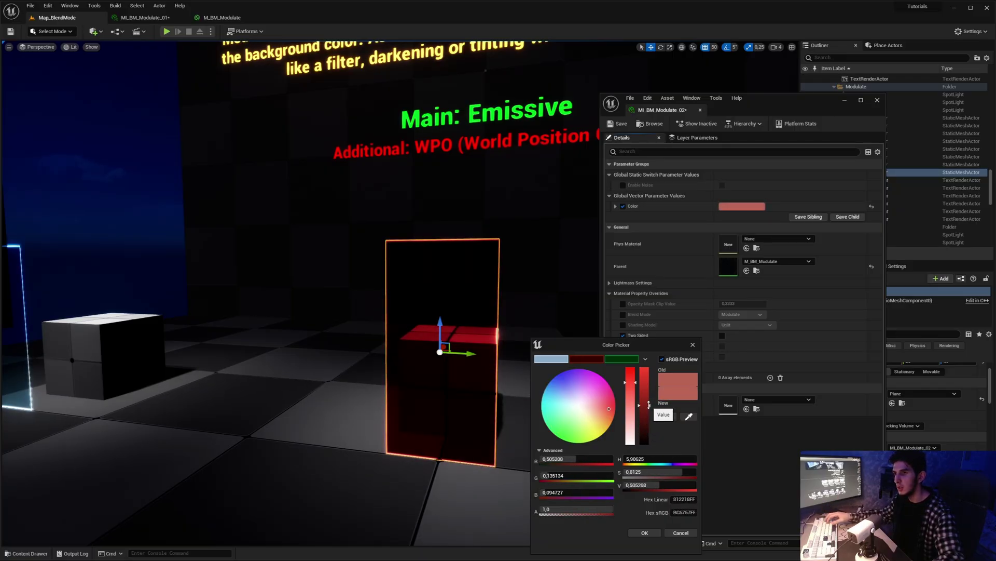
{"action": "left_click", "coordinate": [647, 536]}
- Move past the red pane to the green gradient Modulate pane and examine how it tints the cube behind it
{"action": "mouse_move", "coordinate": [469, 274]}
{"action": "right_mouse_down"}
{"action": "mouse_move", "coordinate": [488, 262]}
{"action": "mouse_move", "coordinate": [290, 264]}
{"action": "mouse_move", "coordinate": [457, 272]}
{"action": "right_mouse_up"}
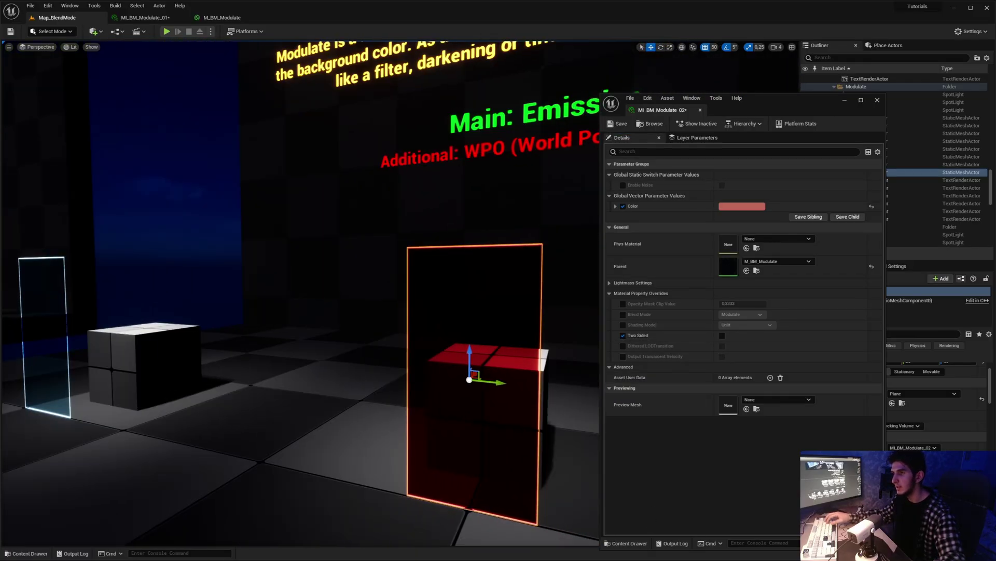
{"action": "right_click_drag", "start_coordinate": [545, 192], "coordinate": [691, 218]}
{"action": "key", "text": "w"}
{"action": "key", "text": "e"}
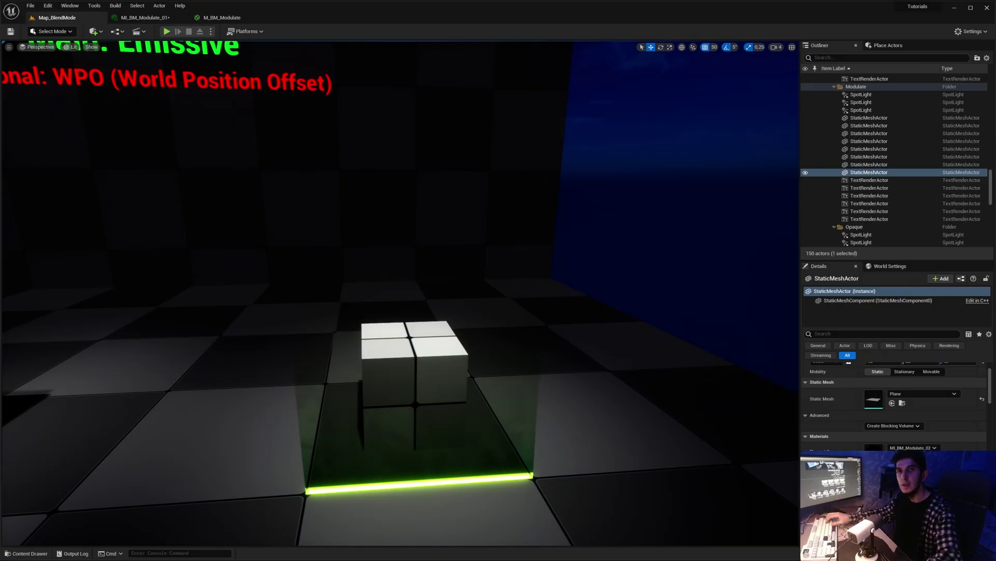
{"action": "mouse_move", "coordinate": [544, 165]}
{"action": "right_mouse_down"}
{"action": "mouse_move", "coordinate": [542, 153]}
{"action": "mouse_move", "coordinate": [544, 165]}
{"action": "right_mouse_up"}
{"action": "key", "text": "s"}
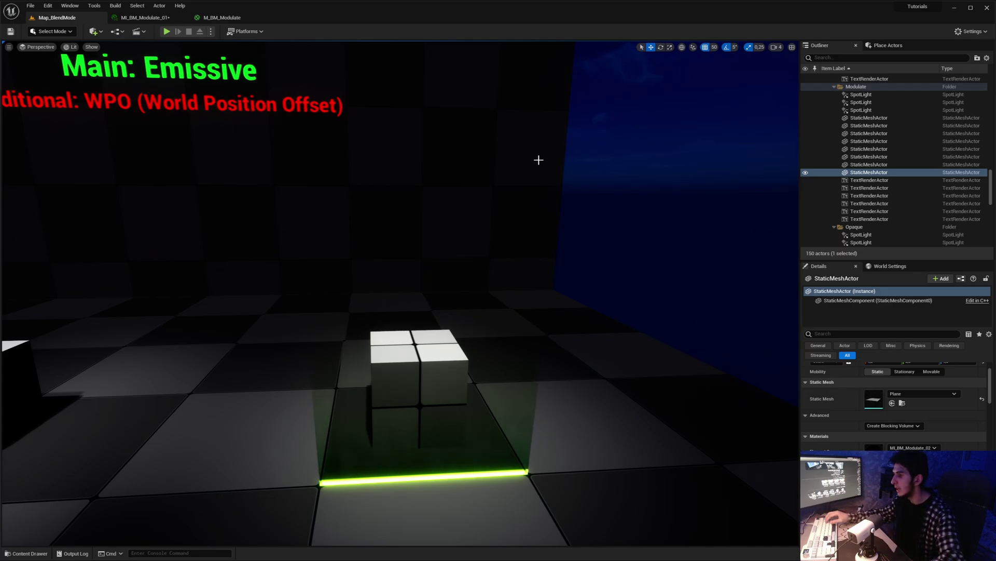
{"action": "key", "text": "e"}
{"action": "mouse_move", "coordinate": [539, 160]}
{"action": "right_mouse_down"}
{"action": "mouse_move", "coordinate": [539, 169]}
{"action": "mouse_move", "coordinate": [538, 158]}
{"action": "right_mouse_up"}
{"action": "key", "text": "a"}
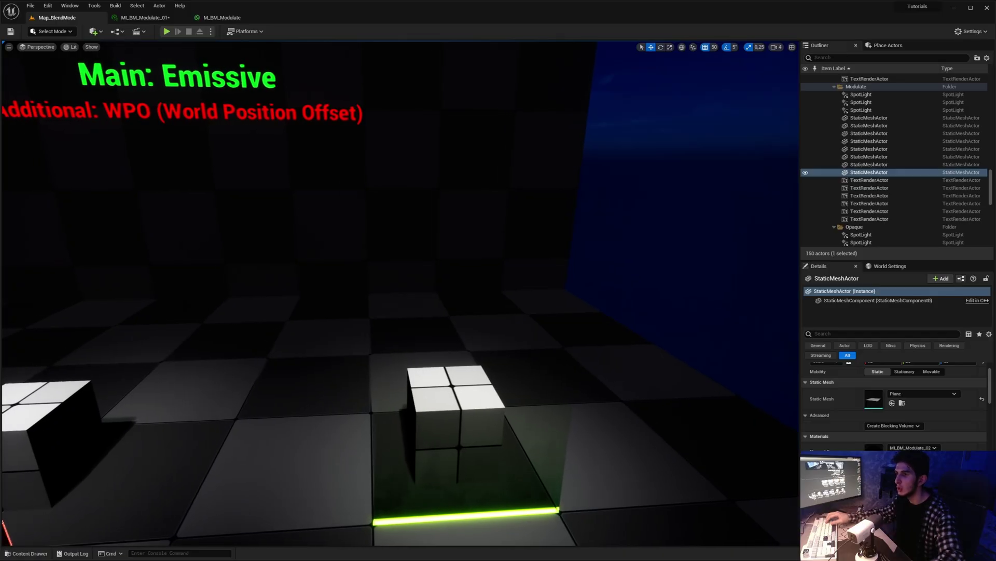
{"action": "right_click_drag", "start_coordinate": [506, 409], "coordinate": [506, 409]}
{"action": "left_click", "coordinate": [506, 409]}
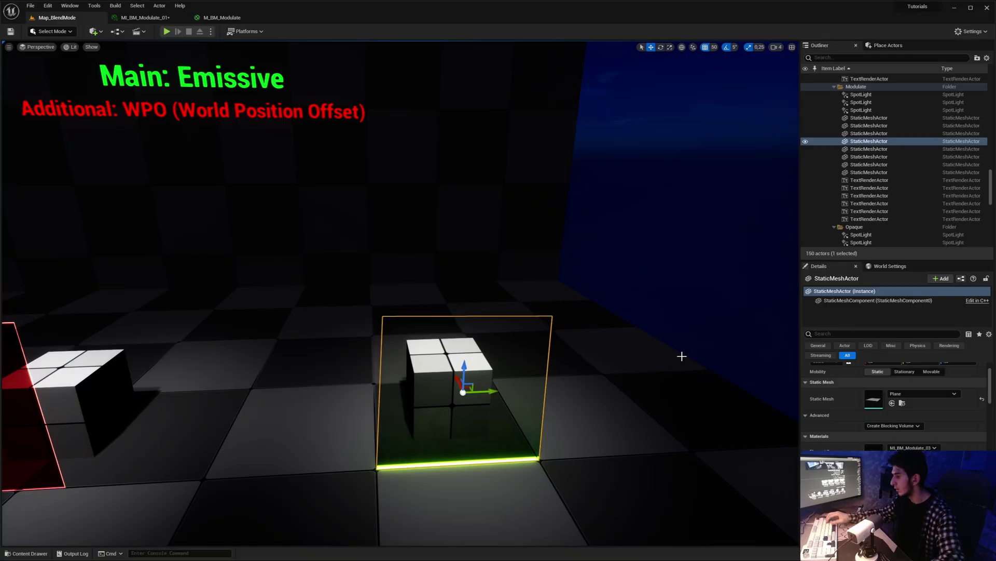
{"action": "right_click_drag", "start_coordinate": [669, 331], "coordinate": [669, 332]}
{"action": "key", "text": "g"}
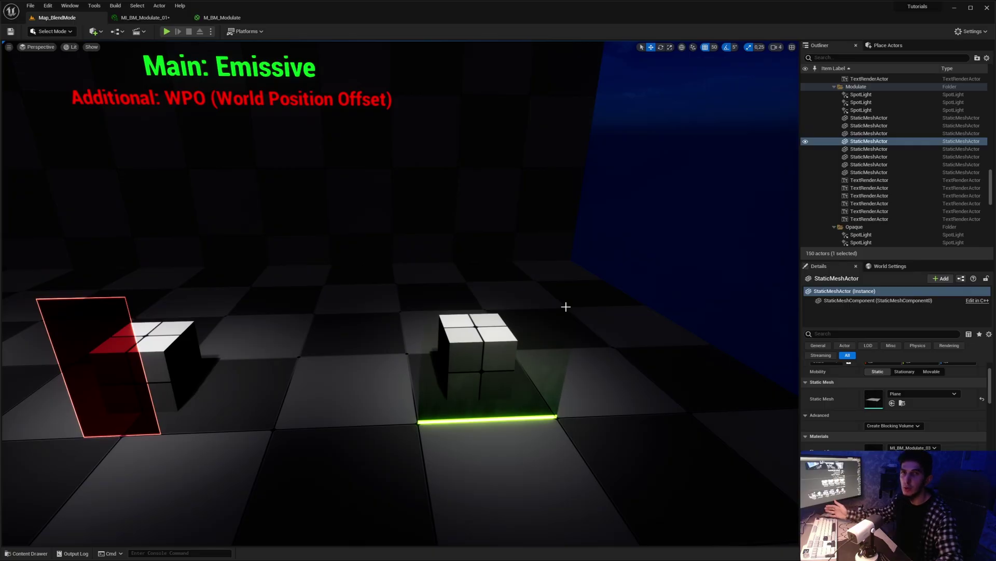
- Examine the M_BM_Modulate output node for the inputs available in Modulate mode, including Emissive Color and World Position Offset
{"action": "left_click", "coordinate": [222, 17]}
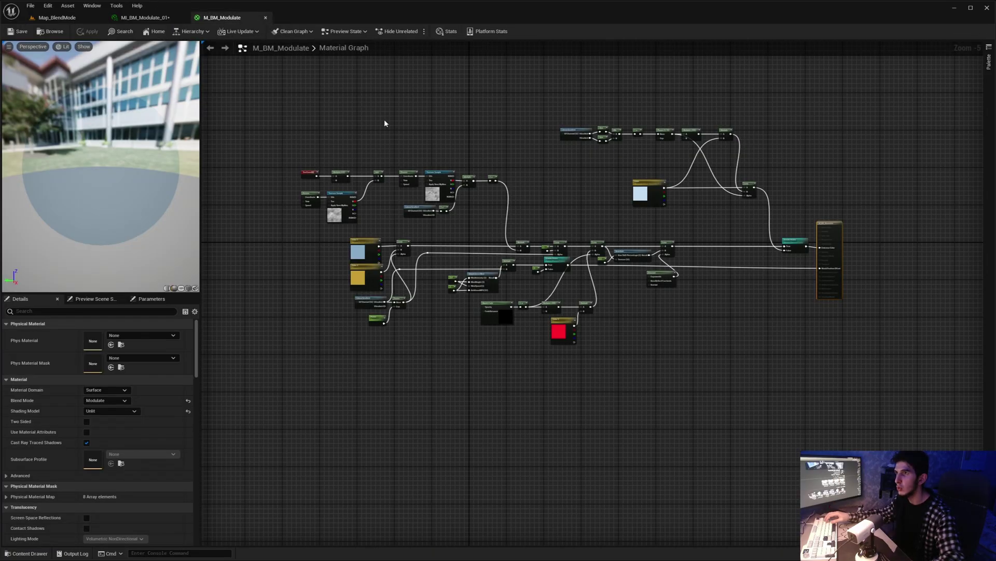
{"action": "scroll", "coordinate": [546, 152], "scroll_direction": "up", "scroll_amount": 6}
{"action": "left_click_drag", "start_coordinate": [550, 139], "coordinate": [612, 391]}
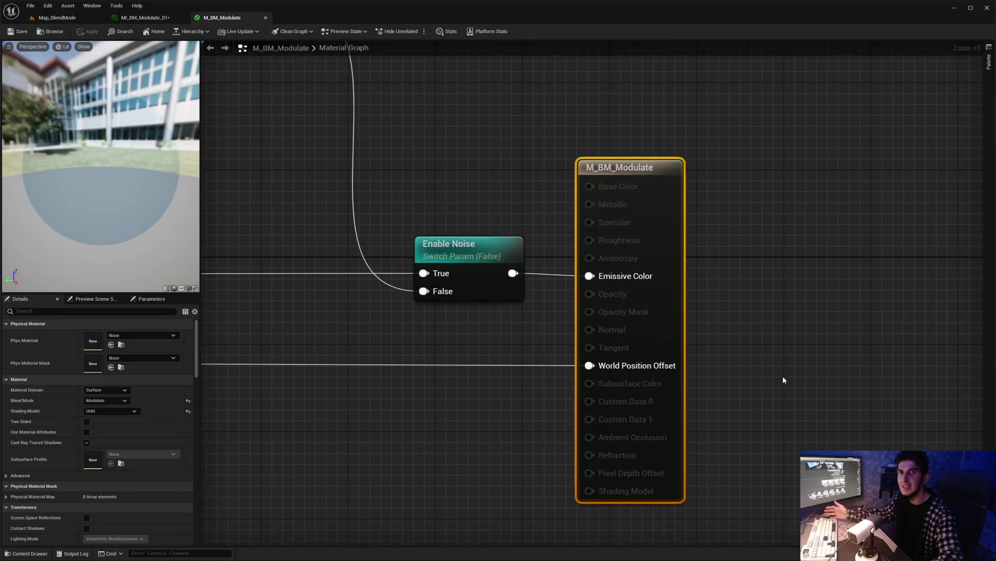
{"action": "scroll", "coordinate": [658, 320], "scroll_direction": "down", "scroll_amount": 2}
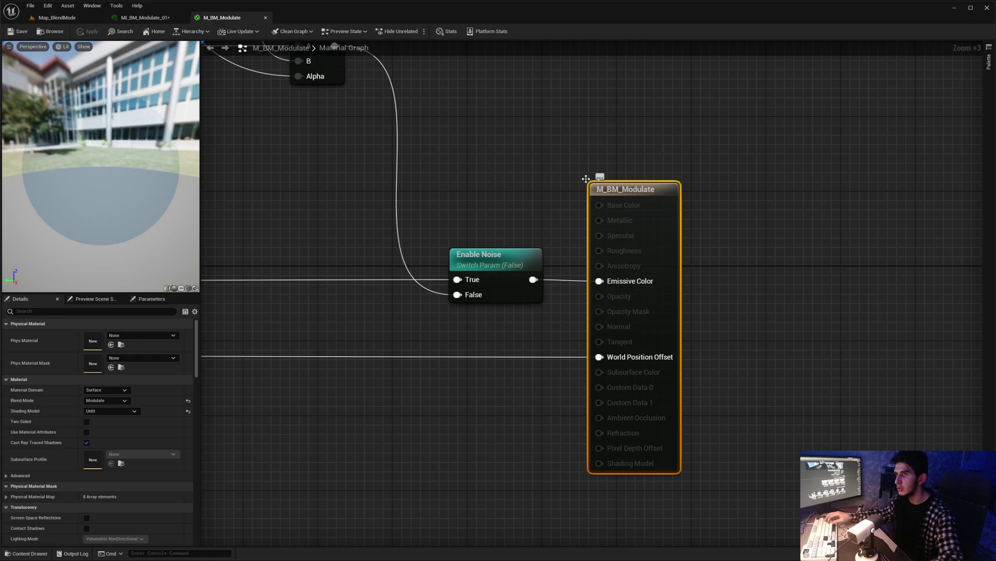
{"action": "left_click_drag", "start_coordinate": [571, 172], "coordinate": [606, 394]}
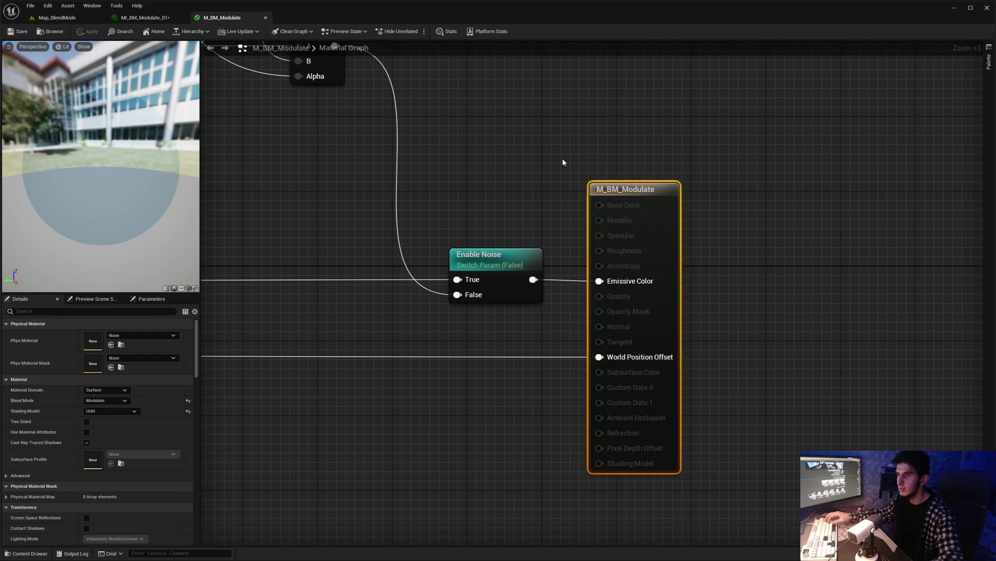
{"action": "scroll", "coordinate": [561, 170], "scroll_direction": "down", "scroll_amount": 2}
{"action": "right_click_drag", "start_coordinate": [561, 170], "coordinate": [526, 237]}
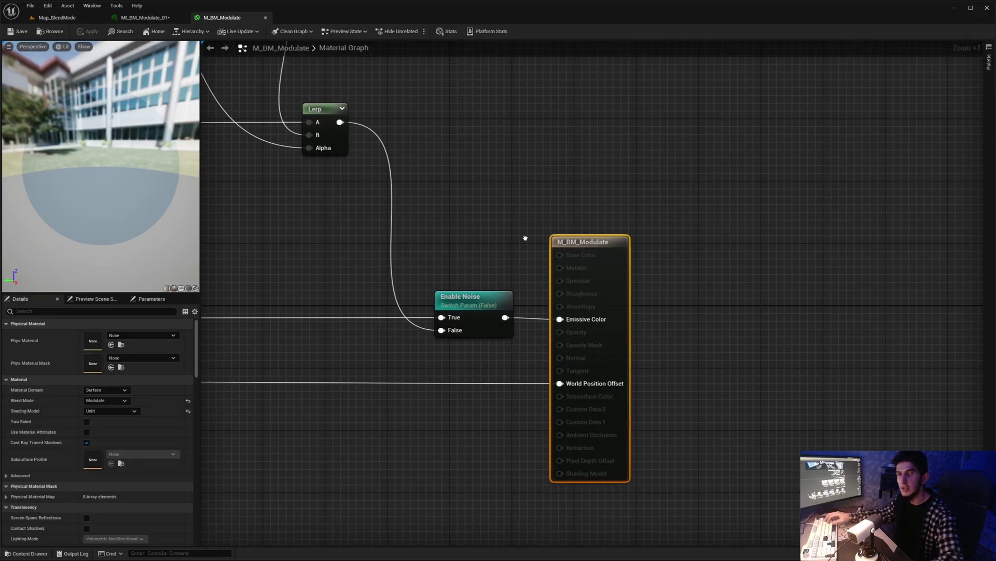
- Return to the level and inspect the green gradient pane and its glowing base line up close
{"action": "left_click", "coordinate": [57, 19]}
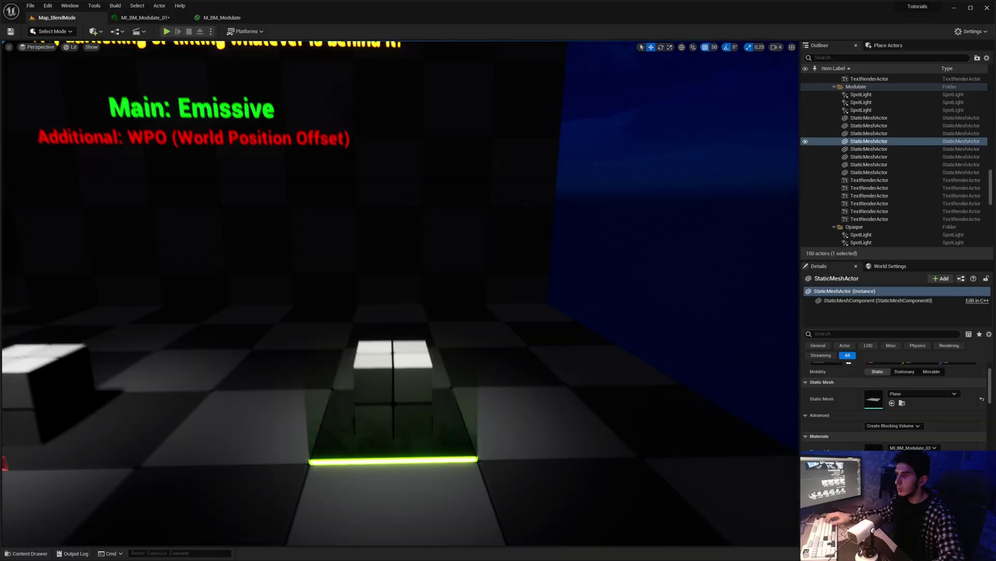
{"action": "key", "text": "w"}
{"action": "key", "text": "a"}
{"action": "key", "text": "q"}
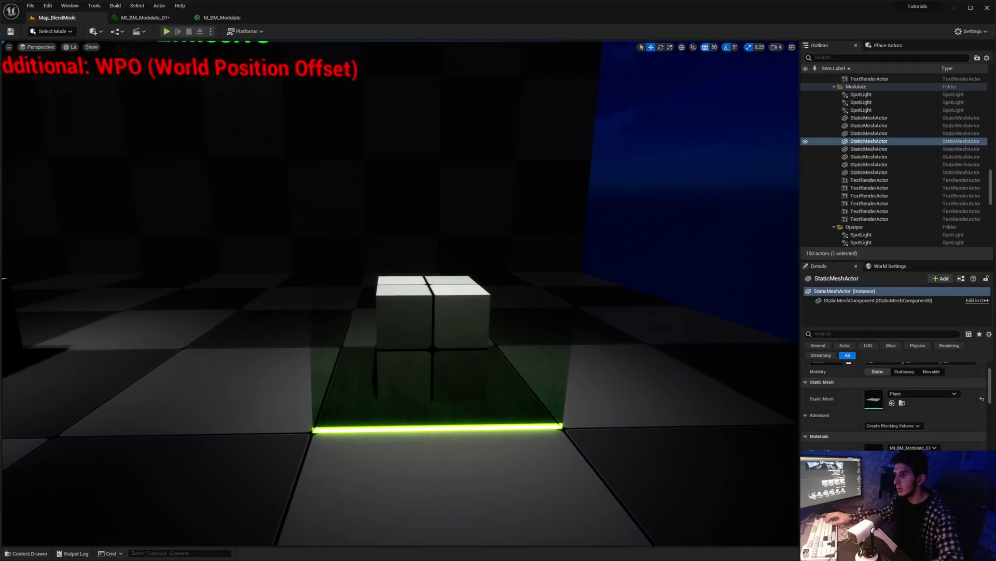
{"action": "key", "text": "g"}
{"action": "key", "text": "e"}
{"action": "right_click_drag", "start_coordinate": [465, 425], "coordinate": [480, 374]}
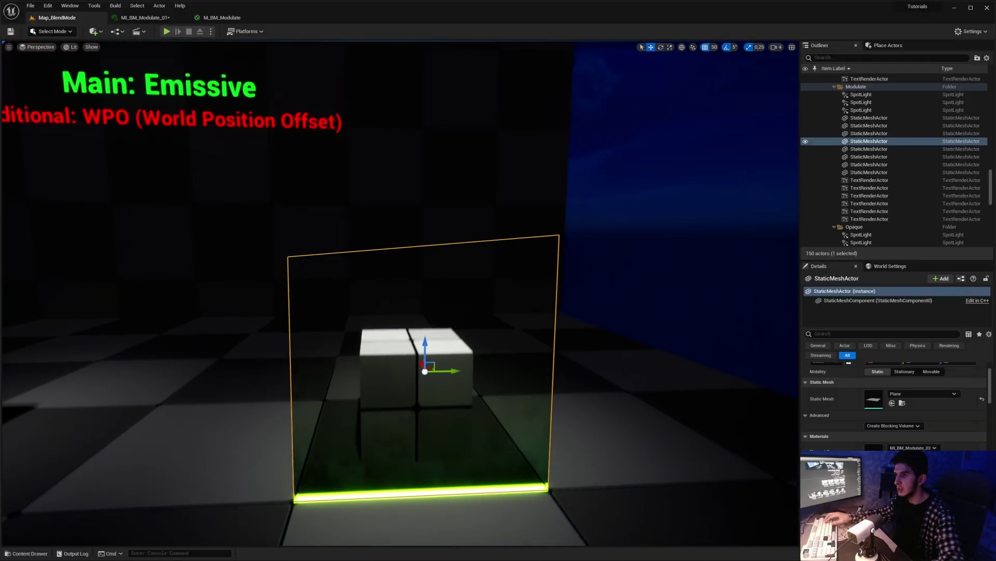
{"action": "key", "text": "w"}
{"action": "right_click_drag", "start_coordinate": [409, 400], "coordinate": [409, 446]}
{"action": "key", "text": "s"}
{"action": "right_click_drag", "start_coordinate": [409, 400], "coordinate": [395, 374]}
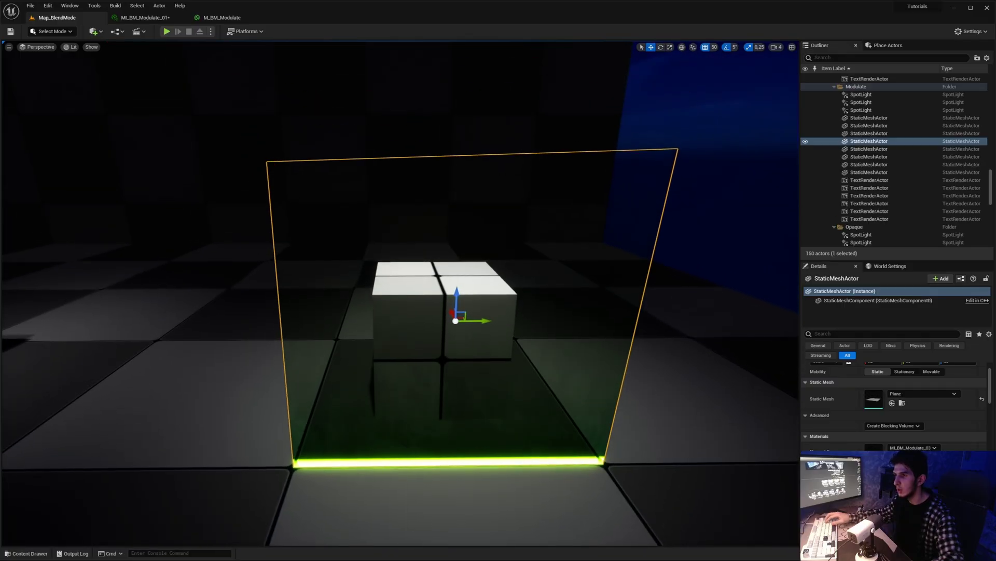
{"action": "right_click_drag", "start_coordinate": [445, 392], "coordinate": [483, 404]}
{"action": "key", "text": "s"}
{"action": "key", "text": "g"}
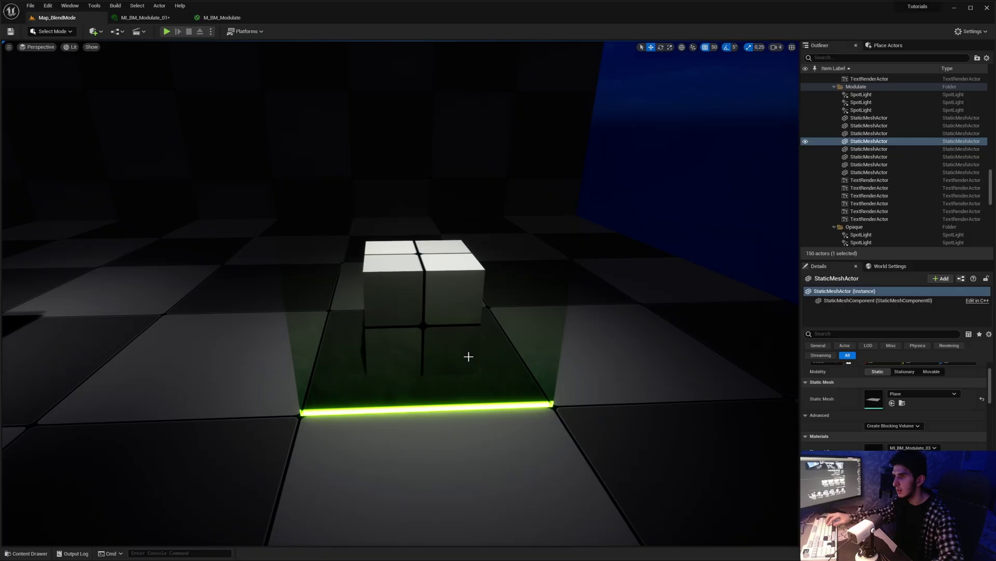
- Move from the Modulate display to the AlphaComposite display and frame its description and Glass, Water and Plastic samples
{"action": "key", "text": "g"}
{"action": "key", "text": "d"}
{"action": "right_click_drag", "start_coordinate": [469, 356], "coordinate": [675, 270]}
{"action": "key", "text": "a"}
{"action": "key", "text": "s"}
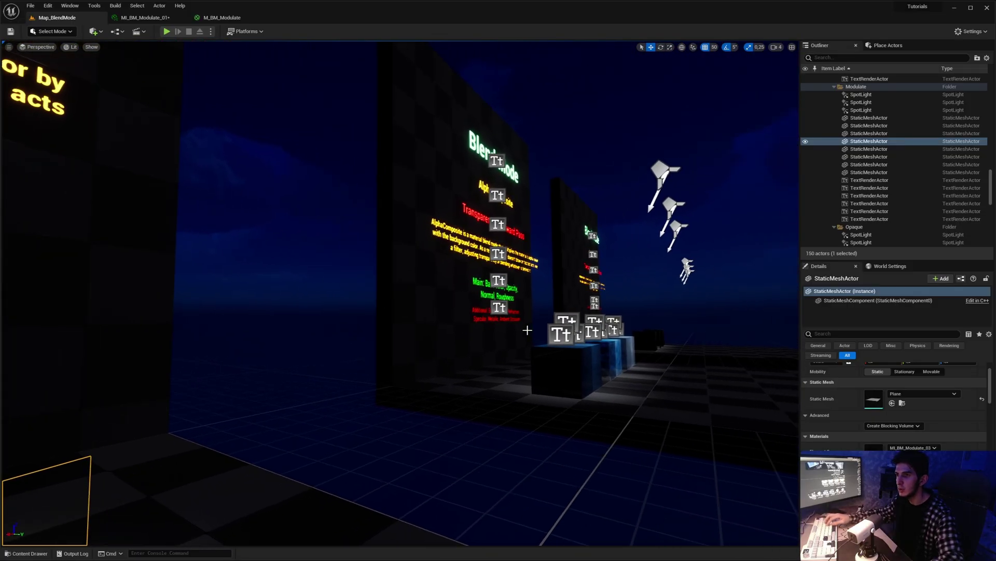
{"action": "key", "text": "g"}
{"action": "right_click_drag", "start_coordinate": [527, 330], "coordinate": [376, 350]}
{"action": "key", "text": "d"}
{"action": "key", "text": "s"}
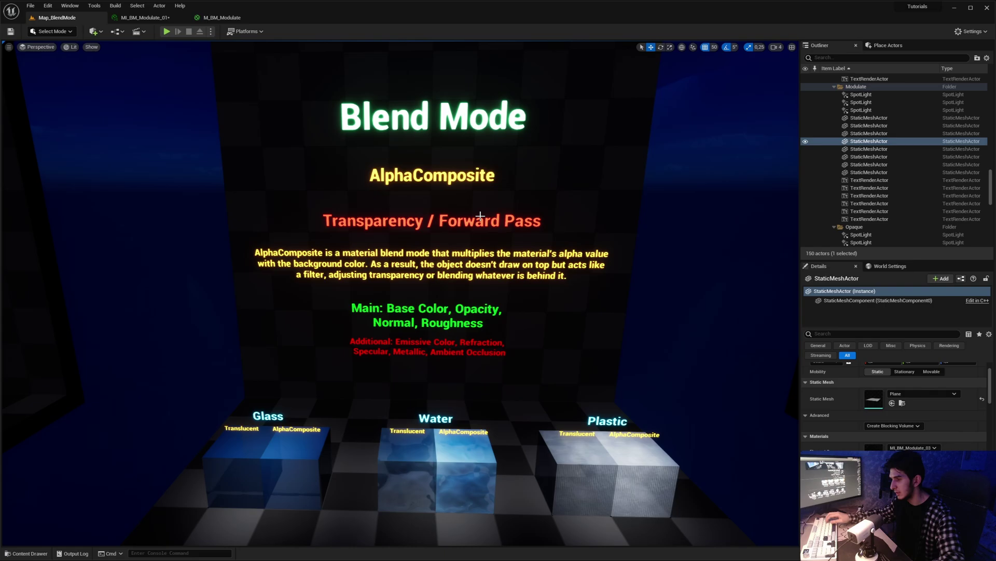
- Open the AlphaComposite water cube's material M_BM_Water_AC and select the unconnected Multiply node combining the Lerp and Opacity nodes
{"action": "left_click", "coordinate": [461, 474]}
{"action": "double_click", "coordinate": [874, 449]}
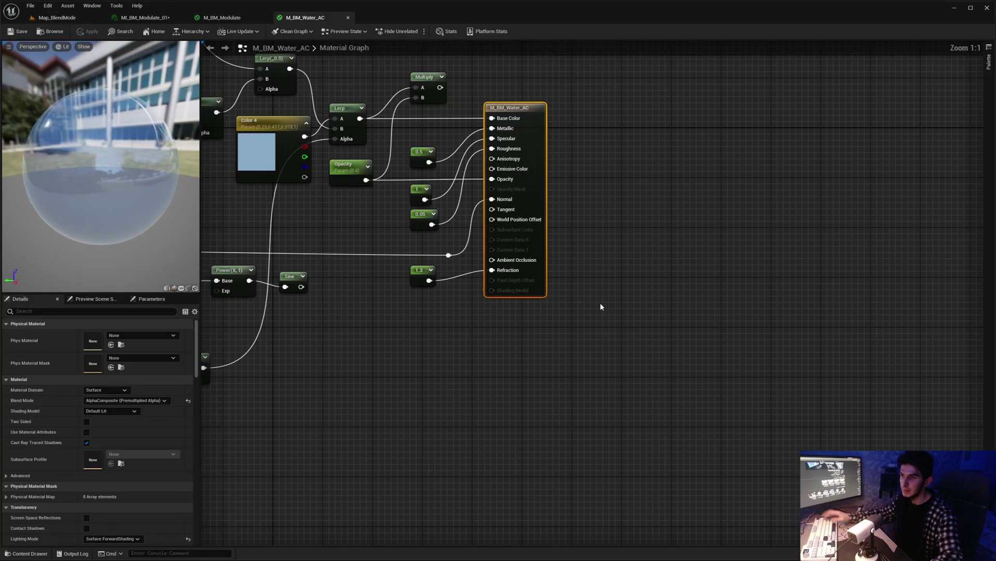
{"action": "right_click_drag", "start_coordinate": [456, 169], "coordinate": [534, 265]}
{"action": "right_click_drag", "start_coordinate": [526, 207], "coordinate": [512, 238]}
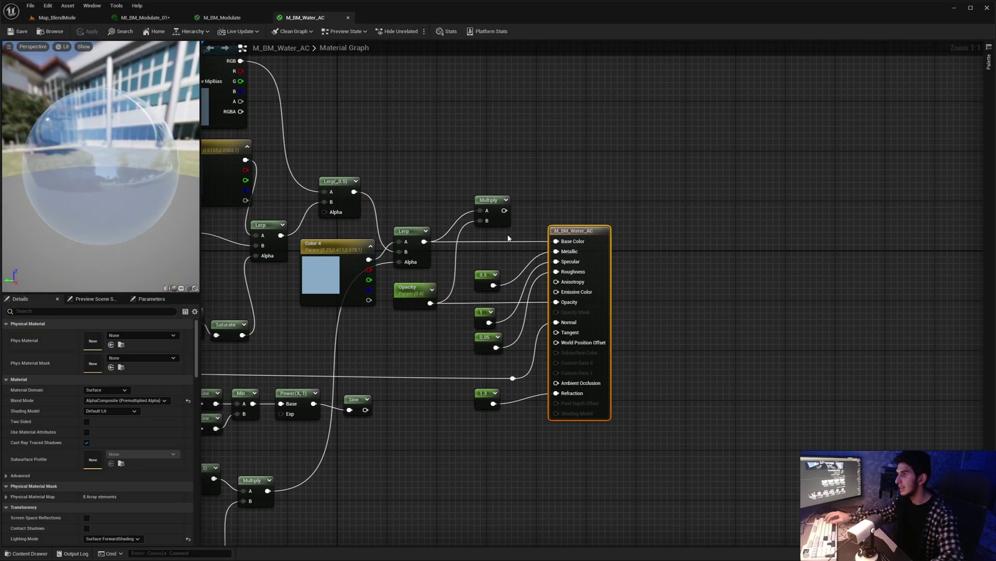
{"action": "scroll", "coordinate": [502, 229], "scroll_direction": "up", "scroll_amount": 5}
{"action": "left_click_drag", "start_coordinate": [439, 156], "coordinate": [537, 240]}
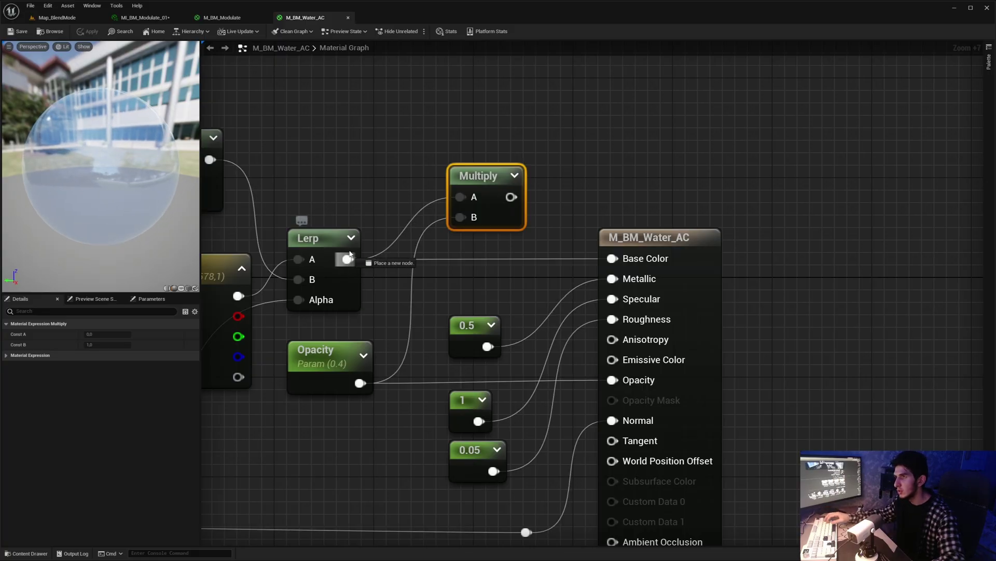
- Trace the Lerp colour network and the Opacity parameter into the Multiply node and the M_BM_Water_AC output
{"action": "left_click_drag", "start_coordinate": [348, 259], "coordinate": [415, 139]}
{"action": "scroll", "coordinate": [358, 182], "scroll_direction": "down", "scroll_amount": 11}
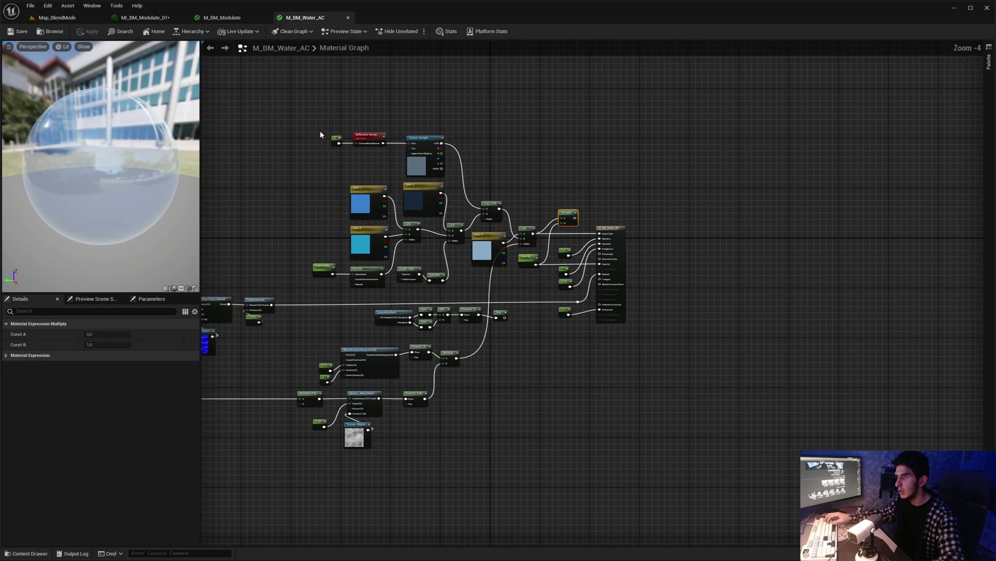
{"action": "left_click_drag", "start_coordinate": [285, 119], "coordinate": [543, 420]}
{"action": "scroll", "coordinate": [521, 228], "scroll_direction": "up", "scroll_amount": 4}
{"action": "left_click", "coordinate": [532, 312]}
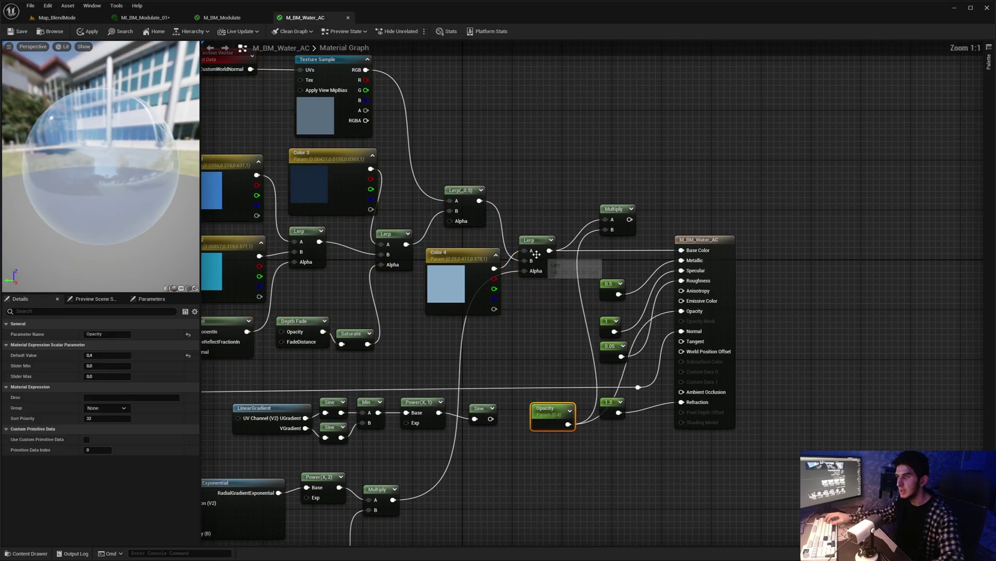
{"action": "right_click_drag", "start_coordinate": [558, 246], "coordinate": [371, 252]}
{"action": "scroll", "coordinate": [372, 252], "scroll_direction": "up", "scroll_amount": 6, "text": "ctrl"}
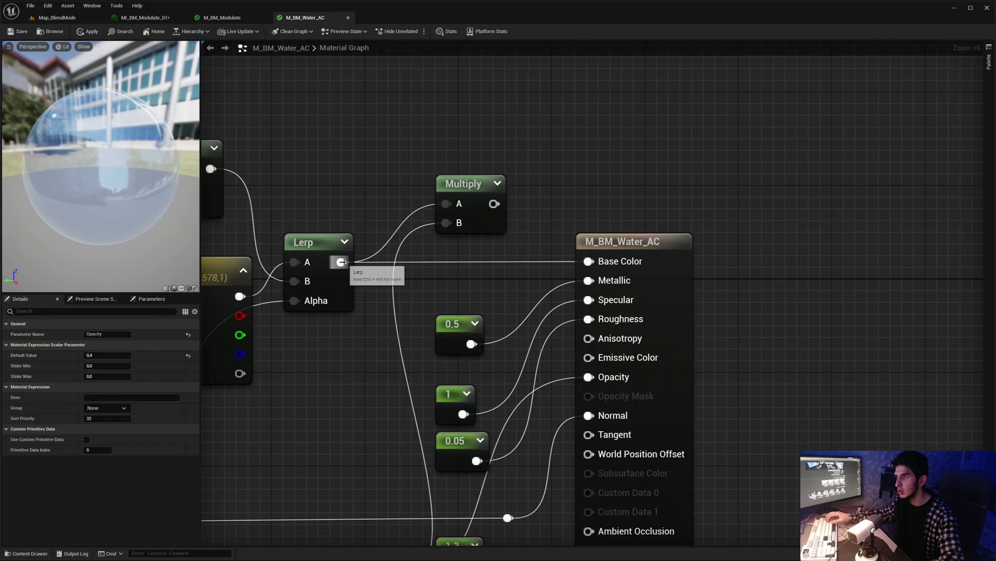
{"action": "left_click_drag", "start_coordinate": [341, 262], "coordinate": [608, 264]}
{"action": "scroll", "coordinate": [499, 238], "scroll_direction": "down", "scroll_amount": 4}
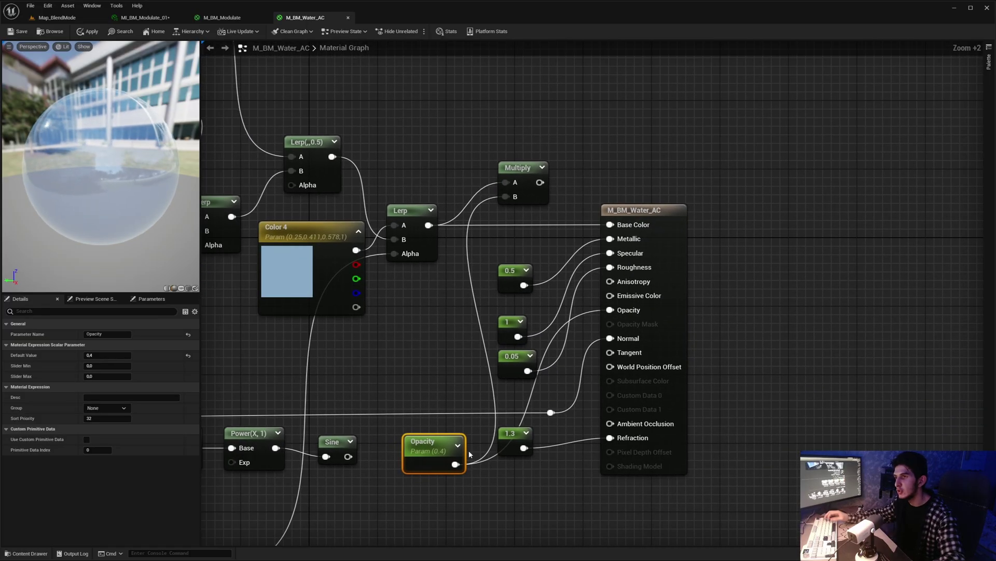
- Move the Opacity parameter node up beneath the Lerp node and select the M_BM_Water_AC output node
{"action": "left_click_drag", "start_coordinate": [431, 442], "coordinate": [431, 317]}
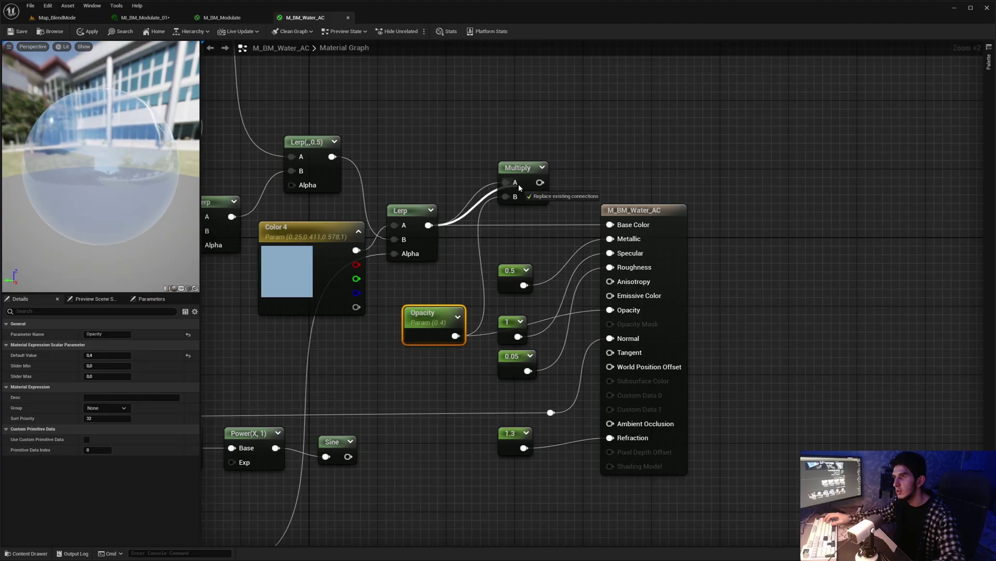
{"action": "left_click_drag", "start_coordinate": [506, 197], "coordinate": [453, 336]}
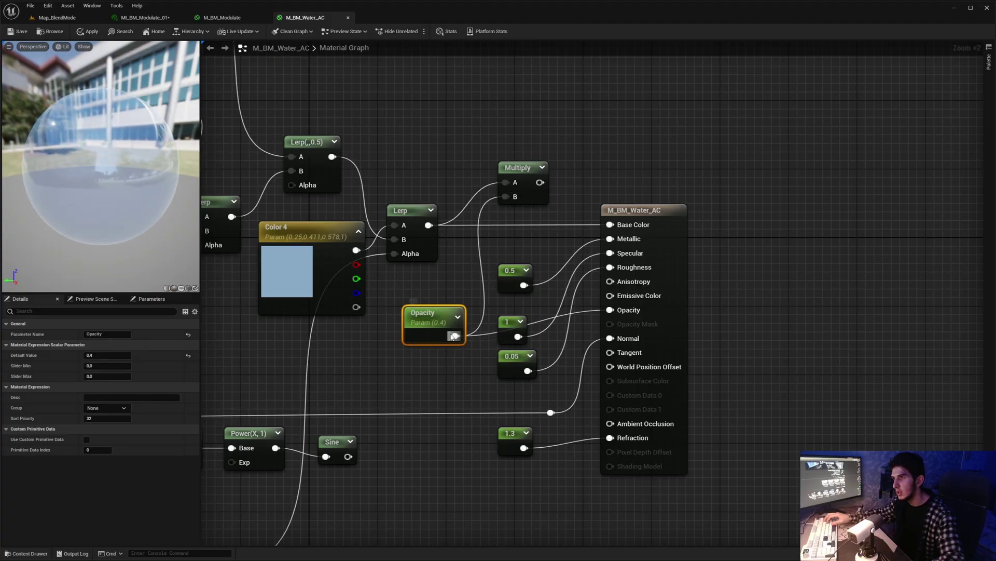
{"action": "left_click", "coordinate": [628, 314]}
- Connect the Multiply output to Base Color, line the node up with the Lerp node and apply the material
{"action": "left_click_drag", "start_coordinate": [540, 182], "coordinate": [621, 227]}
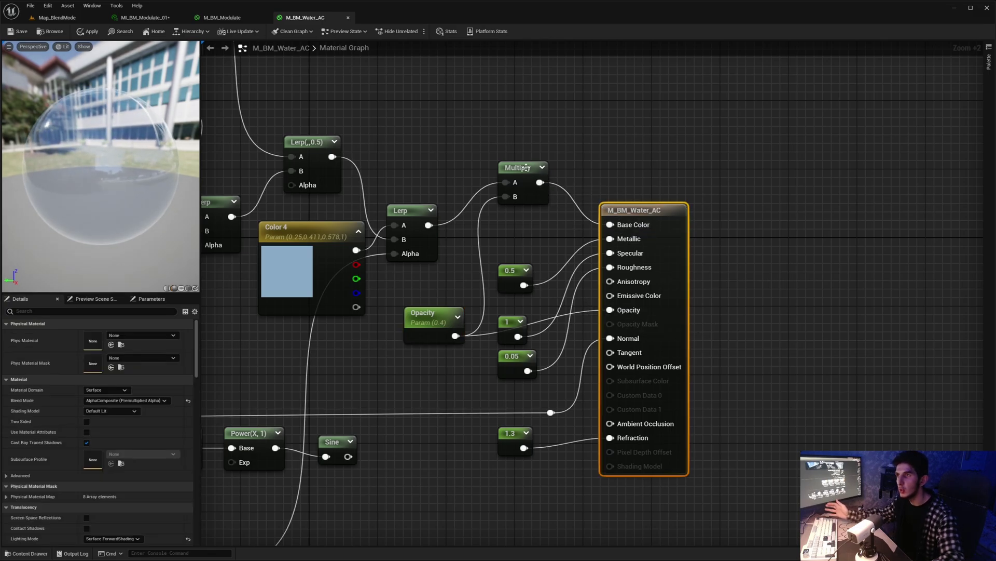
{"action": "left_click_drag", "start_coordinate": [526, 167], "coordinate": [517, 210]}
{"action": "left_click", "coordinate": [87, 31]}
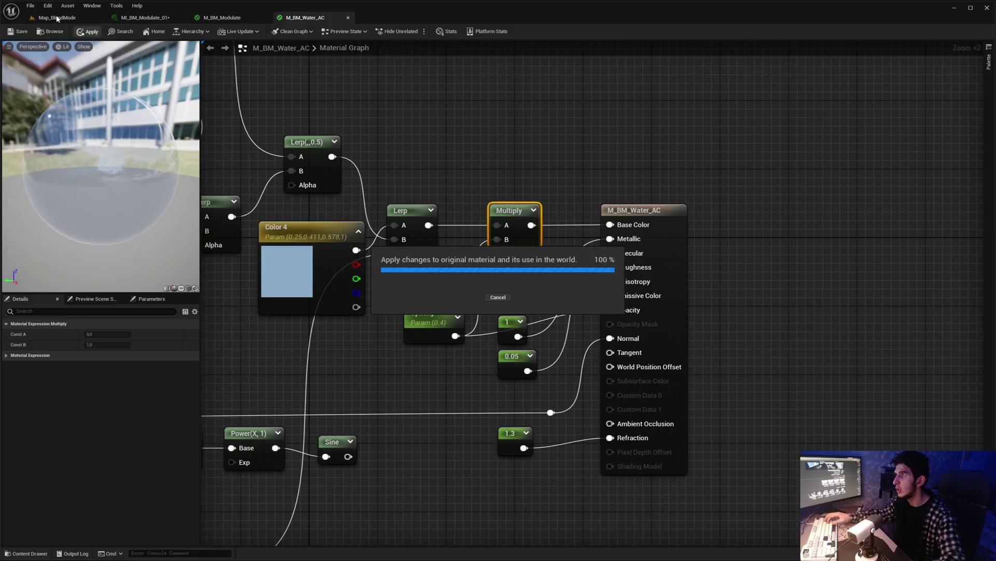
- Return to the level and compare the Translucent and AlphaComposite water cubes up close in game view
{"action": "left_click", "coordinate": [57, 17]}
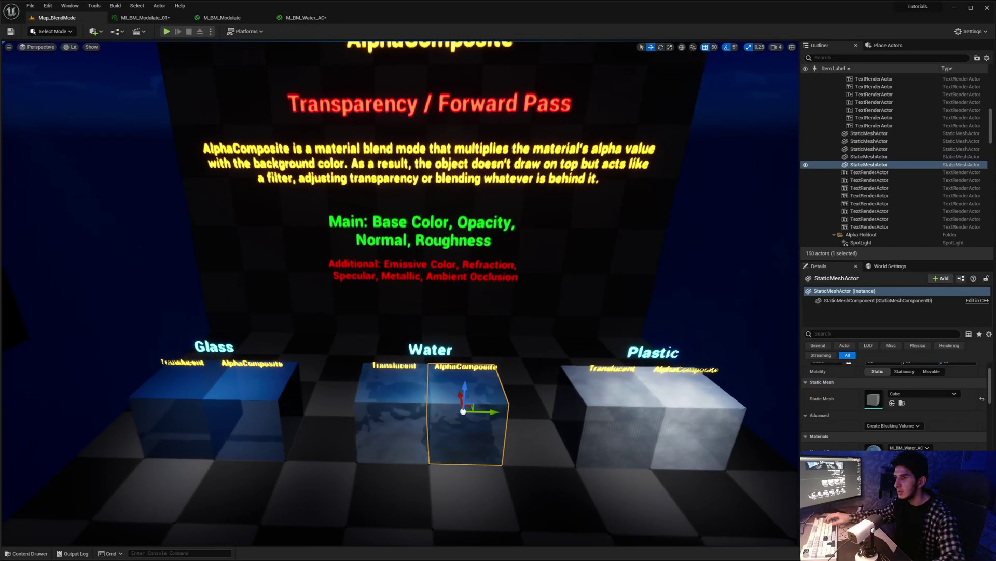
{"action": "key", "text": "w"}
{"action": "right_click_drag", "start_coordinate": [412, 325], "coordinate": [412, 325]}
{"action": "key", "text": "g"}
{"action": "key", "text": "g"}
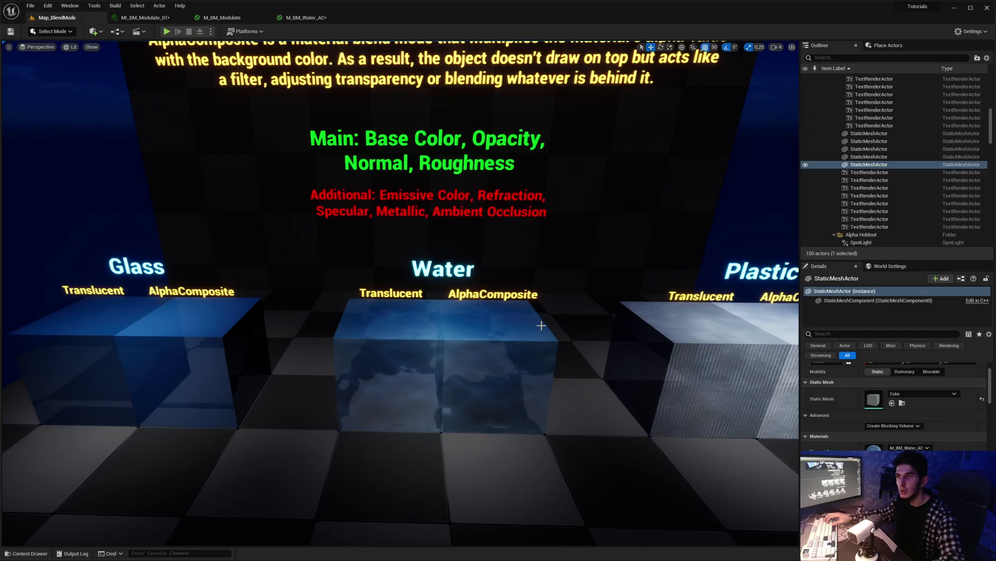
- In M_BM_Water_AC, move the Multiply node up out of the way, reconnect the Lerp output directly to Base Color and apply
{"action": "left_click", "coordinate": [306, 18]}
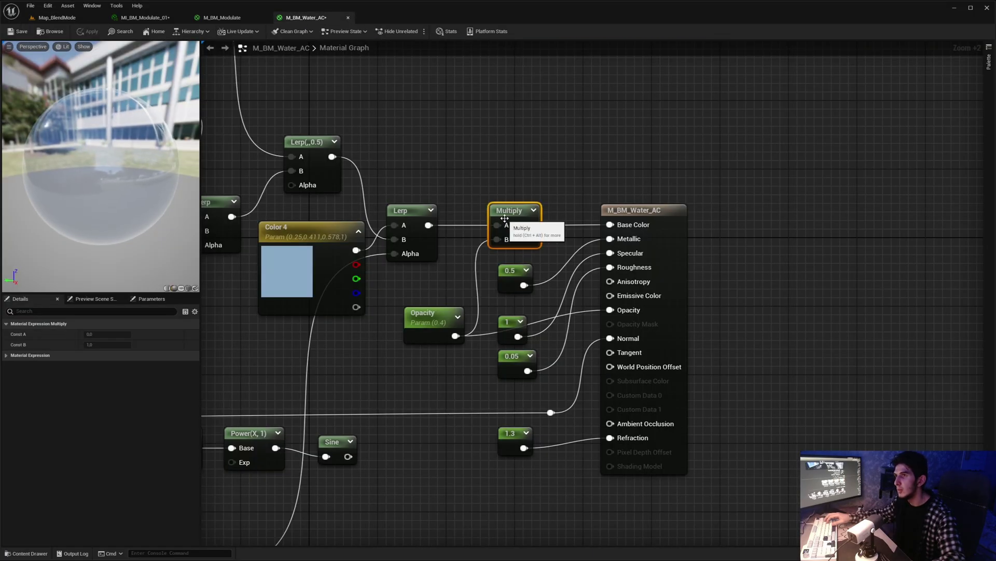
{"action": "left_click_drag", "start_coordinate": [504, 218], "coordinate": [505, 176]}
{"action": "left_click_drag", "start_coordinate": [428, 225], "coordinate": [610, 225]}
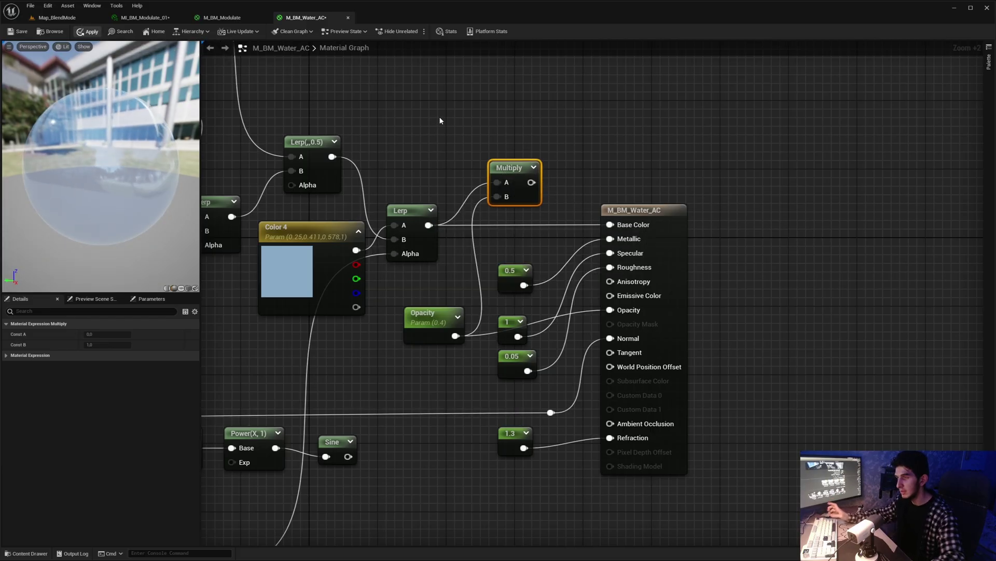
- Show the Translucent materials folder and bring the Texture Sample node feeding the Lerp network into close view
{"action": "scroll", "coordinate": [440, 120], "scroll_direction": "down", "scroll_amount": 2}
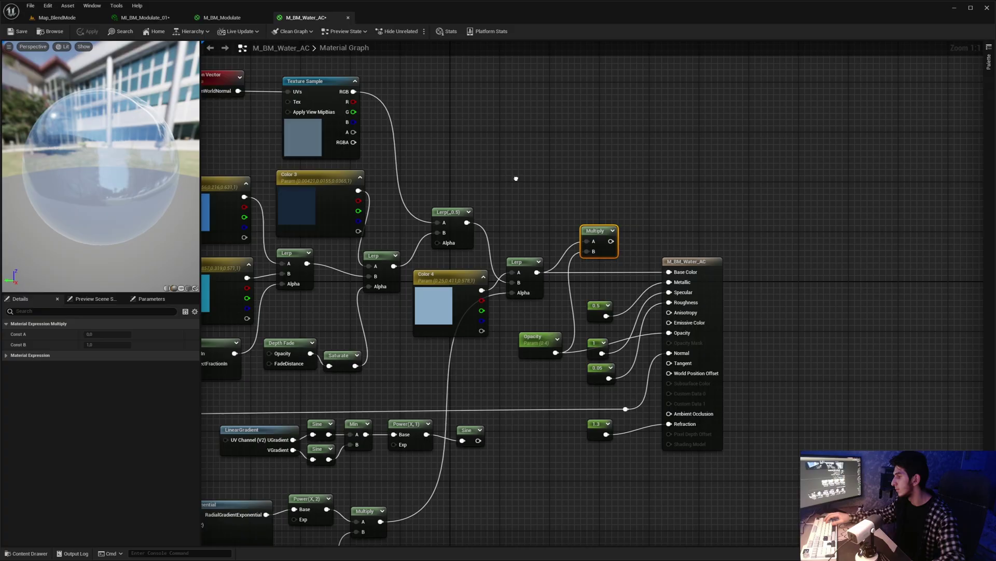
{"action": "right_click_drag", "start_coordinate": [516, 178], "coordinate": [519, 178]}
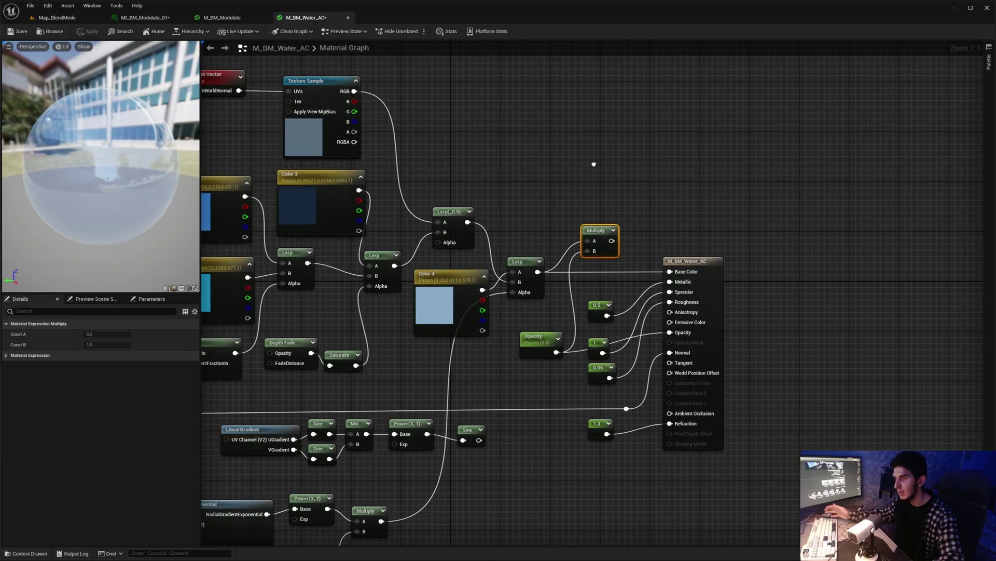
{"action": "right_click_drag", "start_coordinate": [594, 162], "coordinate": [551, 140]}
{"action": "key", "text": "ctrl+space"}
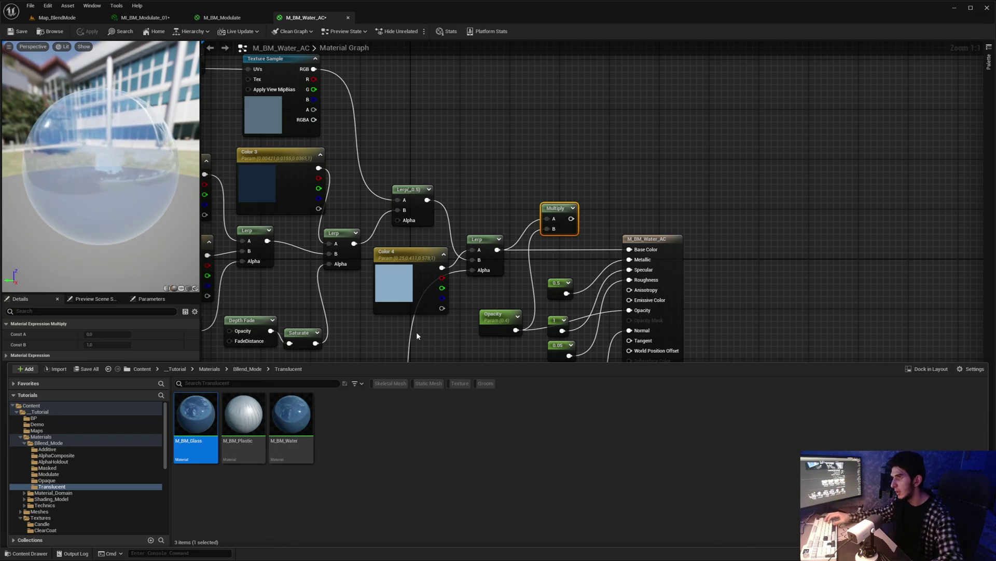
{"action": "right_click_drag", "start_coordinate": [363, 309], "coordinate": [445, 375]}
{"action": "left_click_drag", "start_coordinate": [317, 114], "coordinate": [414, 209]}
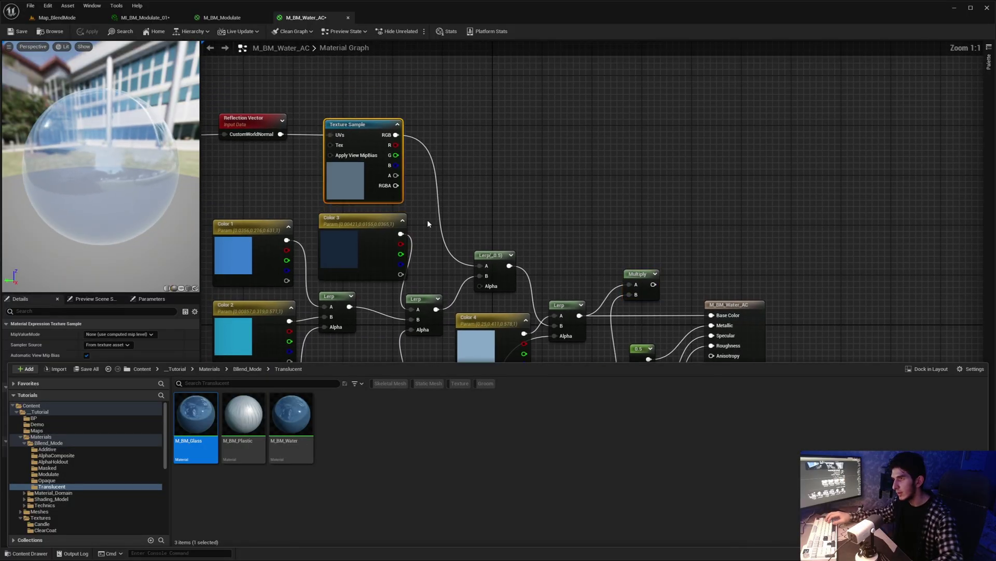
{"action": "scroll", "coordinate": [384, 140], "scroll_direction": "up", "scroll_amount": 5}
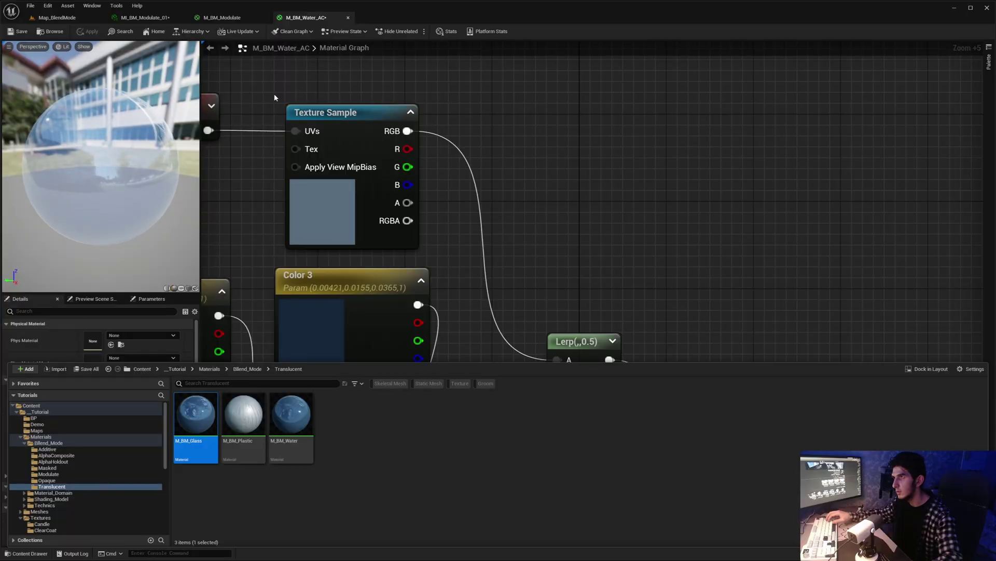
- Examine the DaylightAmbientCubemap Texture Sample's RGB and A outputs and follow its link into the Lerp network
{"action": "left_click_drag", "start_coordinate": [270, 91], "coordinate": [406, 208]}
{"action": "left_click_drag", "start_coordinate": [432, 251], "coordinate": [432, 251]}
{"action": "left_click_drag", "start_coordinate": [408, 131], "coordinate": [431, 133]}
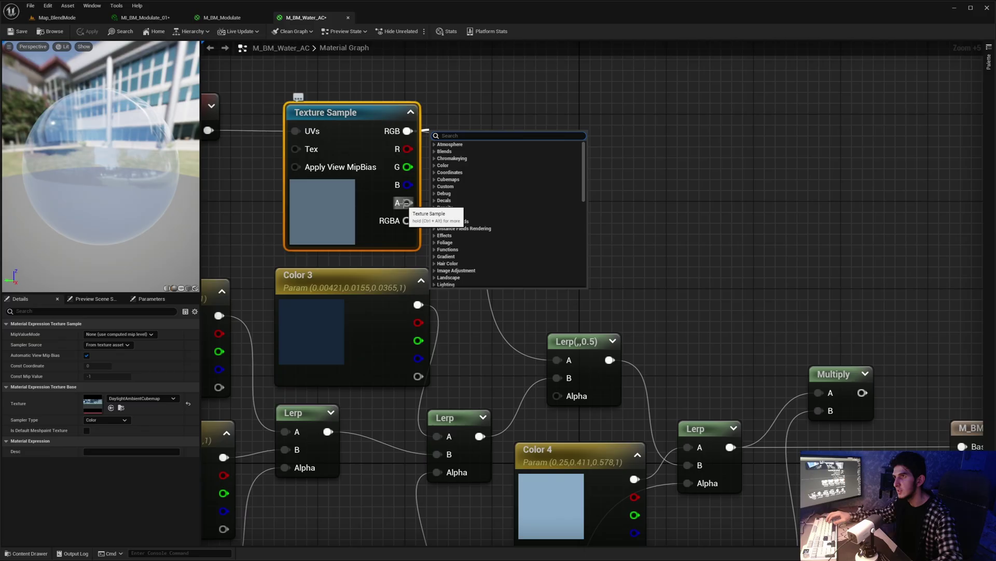
{"action": "left_click_drag", "start_coordinate": [408, 131], "coordinate": [408, 205]}
{"action": "scroll", "coordinate": [402, 179], "scroll_direction": "down", "scroll_amount": 4}
{"action": "left_click_drag", "start_coordinate": [311, 110], "coordinate": [430, 239]}
{"action": "right_click_drag", "start_coordinate": [532, 216], "coordinate": [419, 171]}
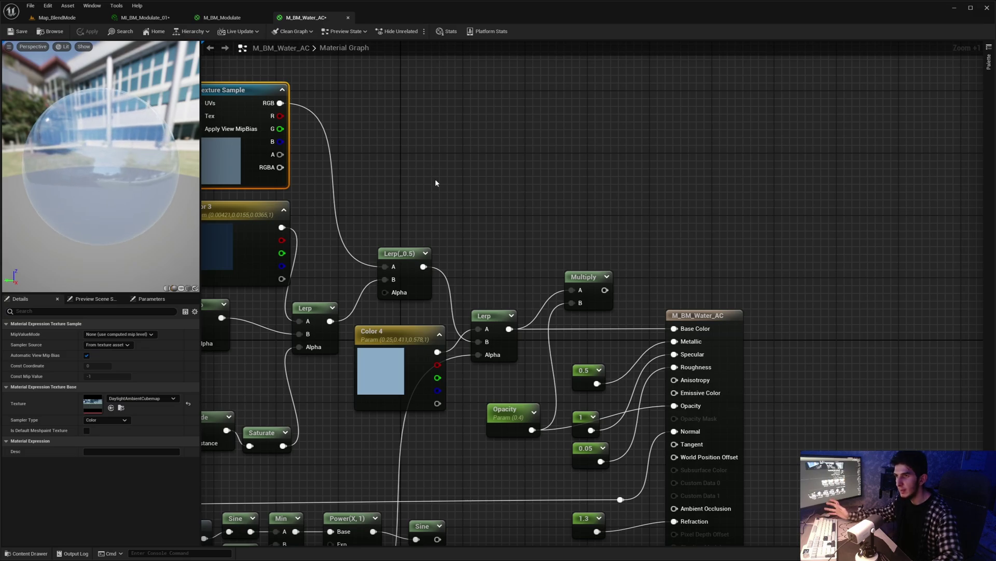
- Select the M_BM_Water_AC output node and examine its available inputs from Base Color to Refraction
{"action": "scroll", "coordinate": [436, 181], "scroll_direction": "down", "scroll_amount": 2}
{"action": "right_click_drag", "start_coordinate": [599, 262], "coordinate": [507, 188]}
{"action": "scroll", "coordinate": [506, 194], "scroll_direction": "up", "scroll_amount": 6}
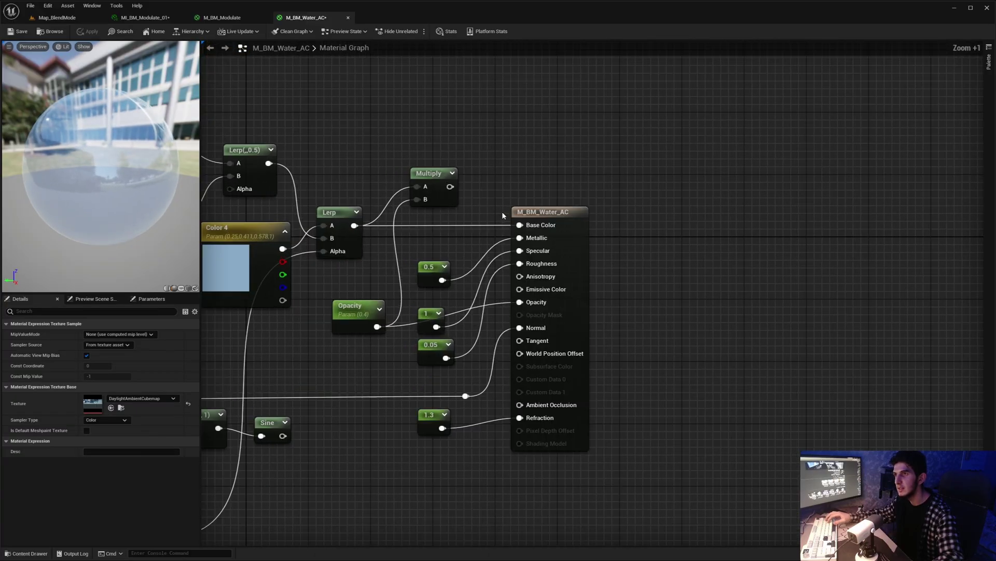
{"action": "left_click_drag", "start_coordinate": [494, 188], "coordinate": [541, 510]}
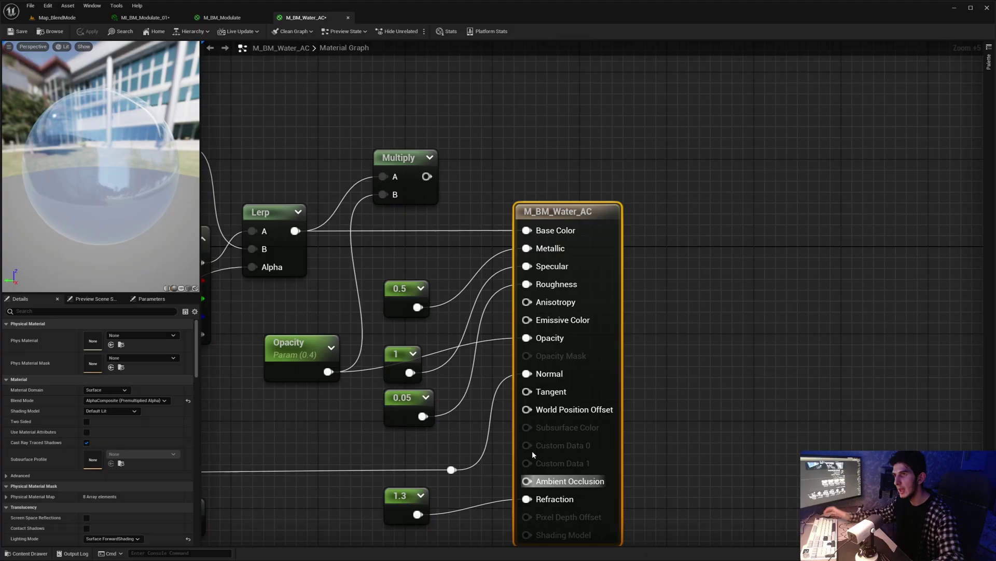
- Go back to the Texture Sample node and compare its RGB and alpha outputs
{"action": "left_click", "coordinate": [463, 151]}
{"action": "scroll", "coordinate": [463, 151], "scroll_direction": "down", "scroll_amount": 3}
{"action": "right_click_drag", "start_coordinate": [438, 173], "coordinate": [665, 264]}
{"action": "scroll", "coordinate": [472, 201], "scroll_direction": "down", "scroll_amount": 2}
{"action": "right_click_drag", "start_coordinate": [450, 193], "coordinate": [529, 296]}
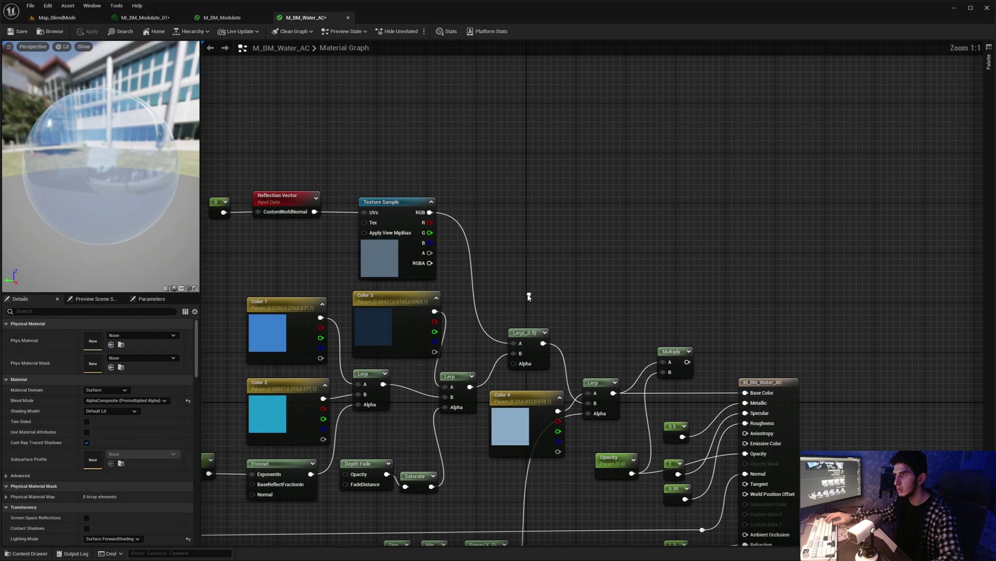
{"action": "scroll", "coordinate": [490, 254], "scroll_direction": "up", "scroll_amount": 2}
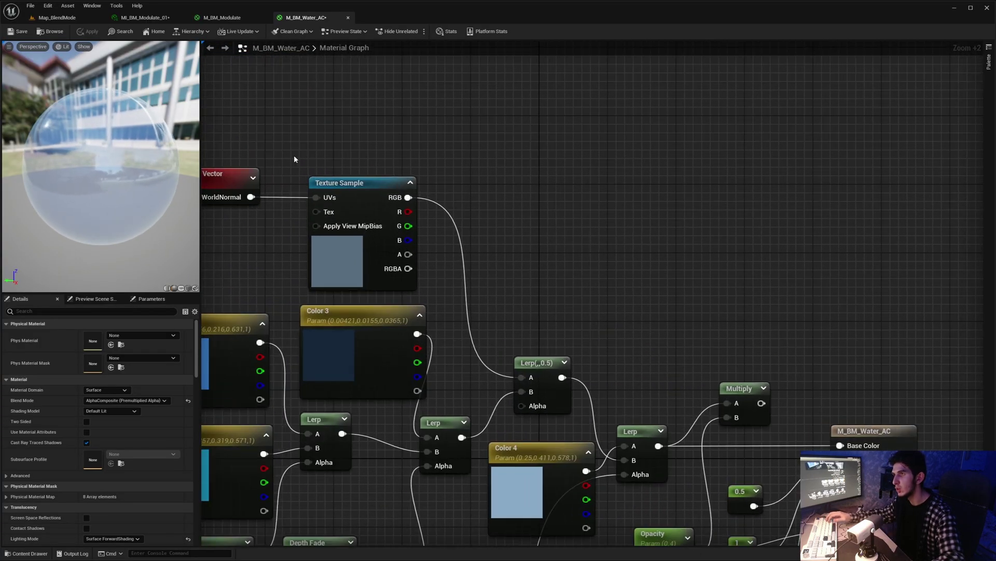
{"action": "left_click_drag", "start_coordinate": [294, 165], "coordinate": [434, 293]}
{"action": "left_click_drag", "start_coordinate": [408, 254], "coordinate": [412, 197]}
{"action": "left_click", "coordinate": [495, 207]}
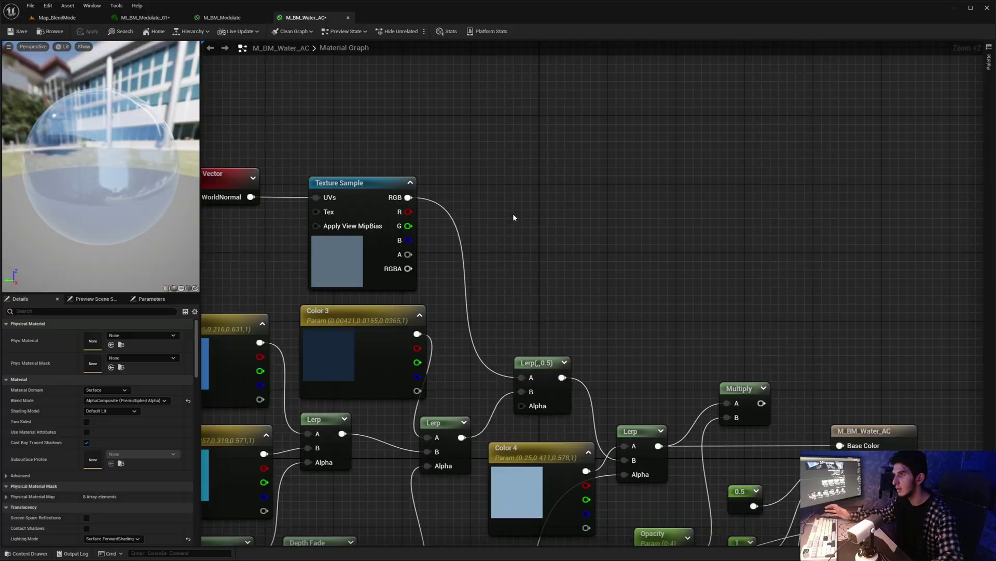
- Select the Opacity parameter next to the output node and apply the M_BM_Water_AC material
{"action": "scroll", "coordinate": [522, 246], "scroll_direction": "down", "scroll_amount": 2}
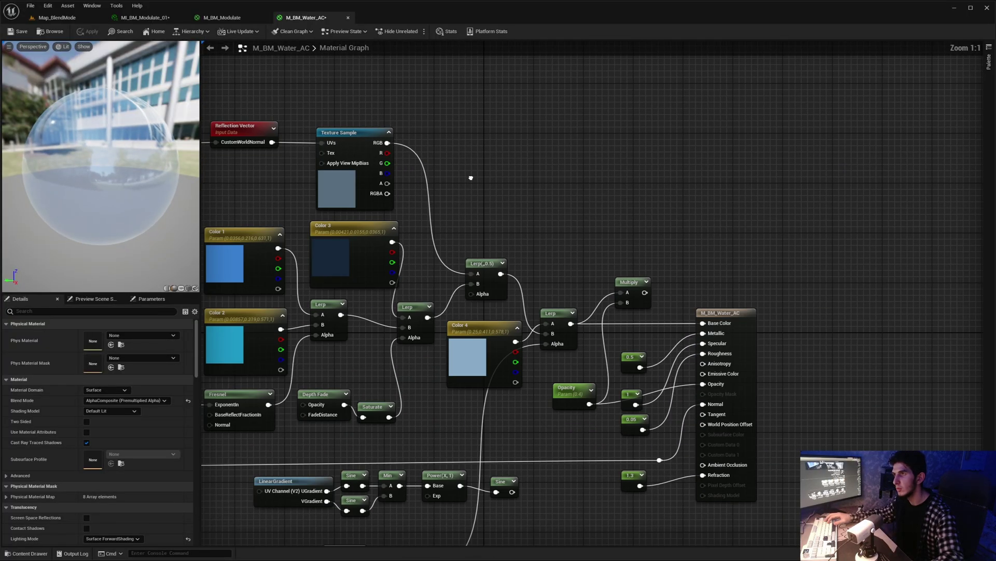
{"action": "right_click_drag", "start_coordinate": [471, 177], "coordinate": [480, 187]}
{"action": "right_click_drag", "start_coordinate": [637, 173], "coordinate": [554, 100]}
{"action": "left_click", "coordinate": [497, 324]}
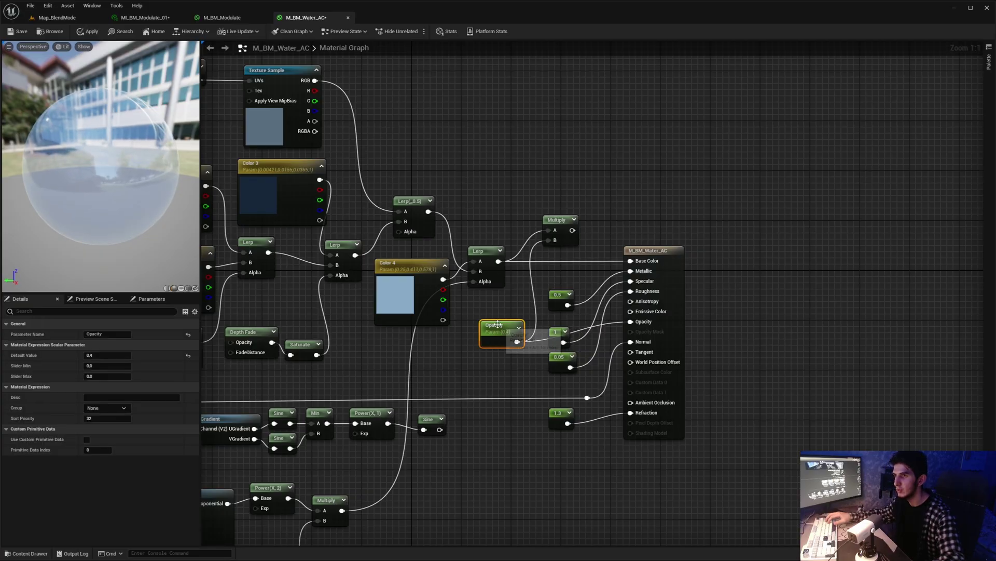
{"action": "left_click", "coordinate": [87, 31]}
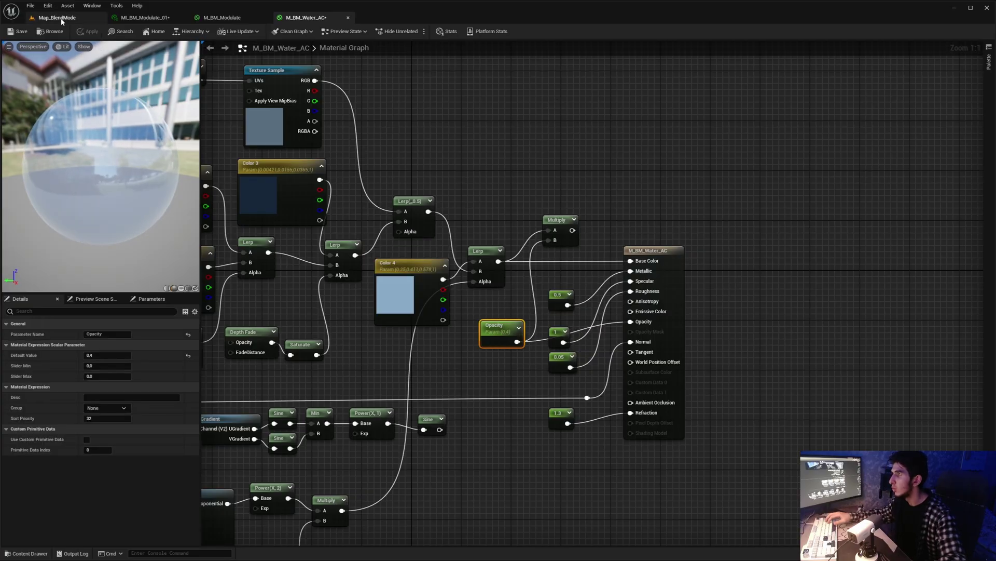
- Return to the level, move to the AlphaHoldout display and frame its description and three samples
{"action": "left_click", "coordinate": [62, 21]}
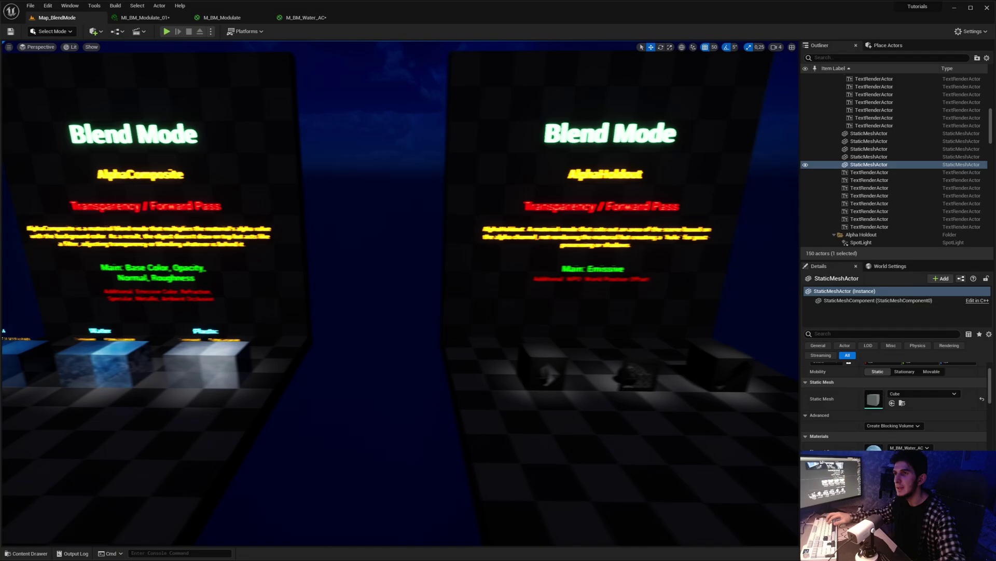
{"action": "key", "text": "d"}
{"action": "key", "text": "w"}
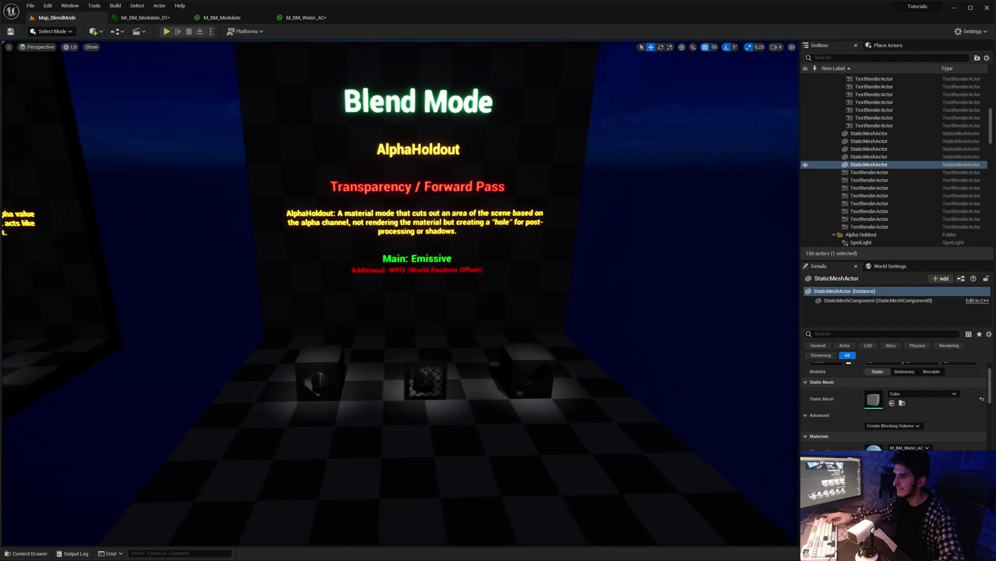
{"action": "key", "text": "w"}
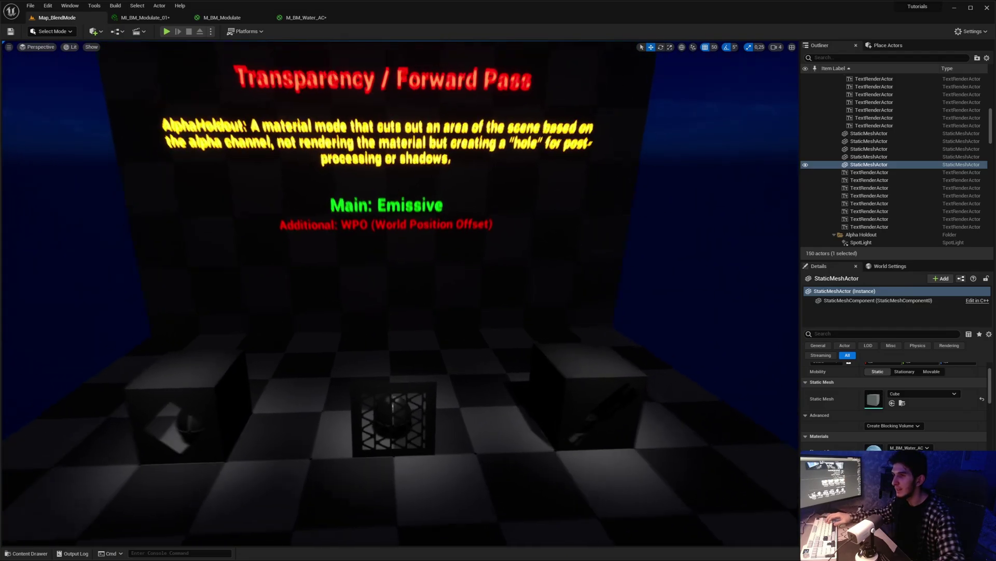
{"action": "key", "text": "w"}
{"action": "key", "text": "s"}
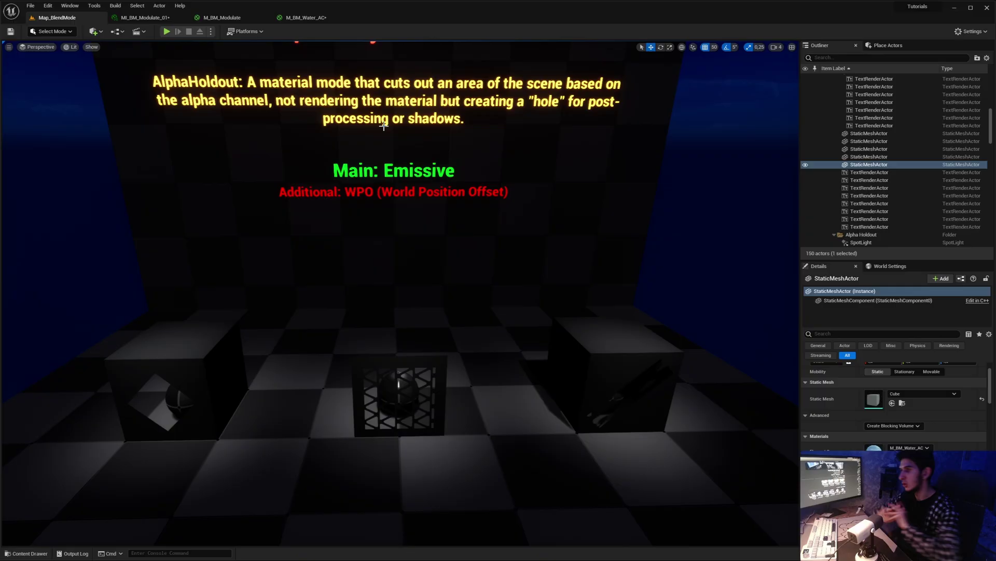
{"action": "key", "text": "s"}
{"action": "right_click_drag", "start_coordinate": [381, 118], "coordinate": [382, 88]}
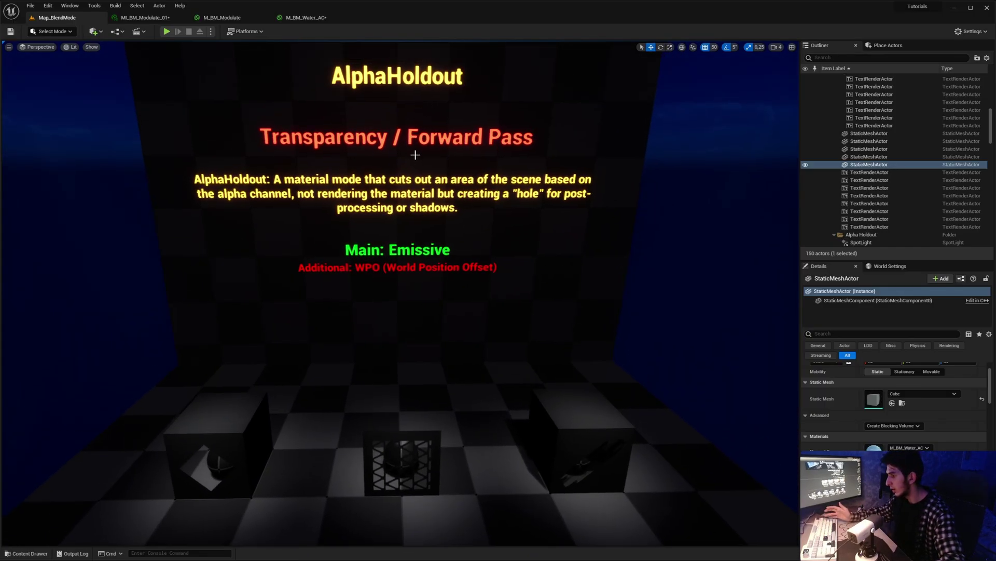
{"action": "right_click_drag", "start_coordinate": [421, 142], "coordinate": [540, 208]}
- Select the lattice plane in the middle of the AlphaHoldout display and move it forward, away from the sphere
{"action": "key", "text": "w"}
{"action": "key", "text": "a"}
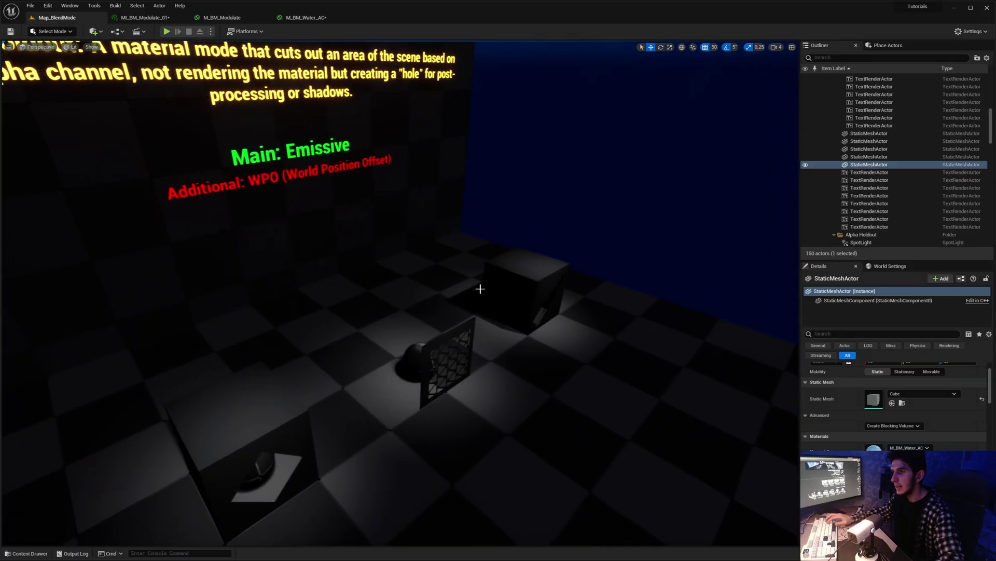
{"action": "left_click", "coordinate": [469, 359]}
{"action": "left_click_drag", "start_coordinate": [427, 348], "coordinate": [582, 443]}
{"action": "key", "text": "d"}
{"action": "mouse_move", "coordinate": [582, 443]}
{"action": "right_mouse_down"}
{"action": "mouse_move", "coordinate": [643, 467]}
{"action": "mouse_move", "coordinate": [573, 428]}
{"action": "right_mouse_up"}
- Undo and redo the last change to the plane and bring up its material instance MI_BM_AlphaHoldout_02
{"action": "key", "text": "ctrl+z"}
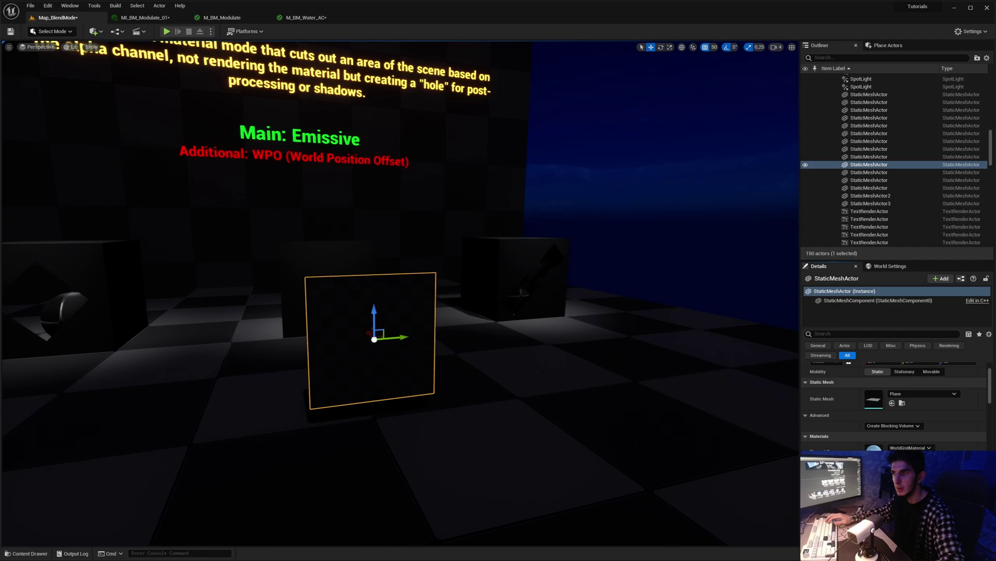
{"action": "key", "text": "w"}
{"action": "mouse_move", "coordinate": [456, 316]}
{"action": "right_mouse_down"}
{"action": "mouse_move", "coordinate": [430, 323]}
{"action": "mouse_move", "coordinate": [448, 321]}
{"action": "right_mouse_up"}
{"action": "key", "text": "ctrl+y"}
{"action": "key", "text": "alt+Tab"}
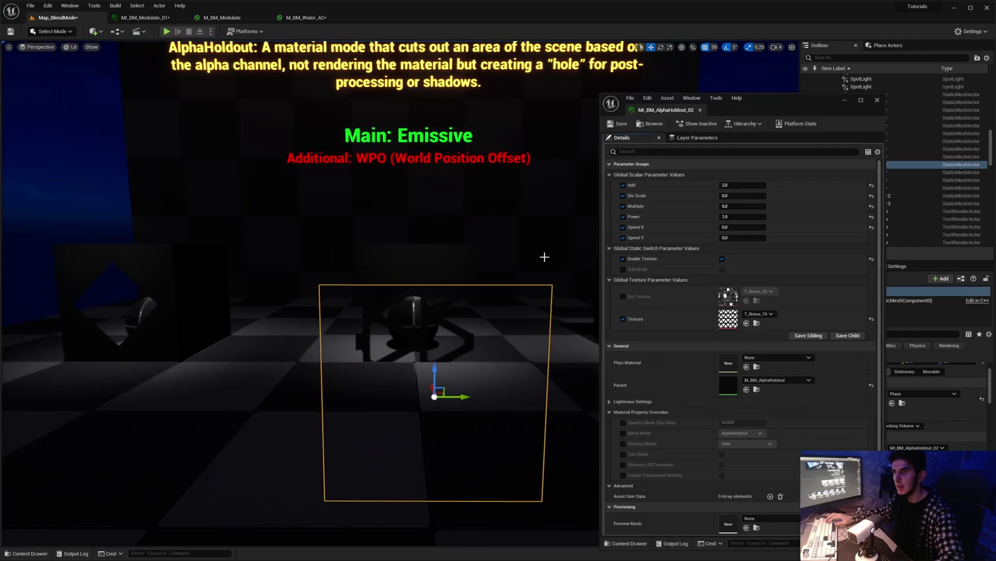
- Close the MI_BM_AlphaHoldout_02 instance, move the lattice holdout plane back toward the sphere and select the dark M_Dark_AH plane
{"action": "middle_click", "coordinate": [646, 109]}
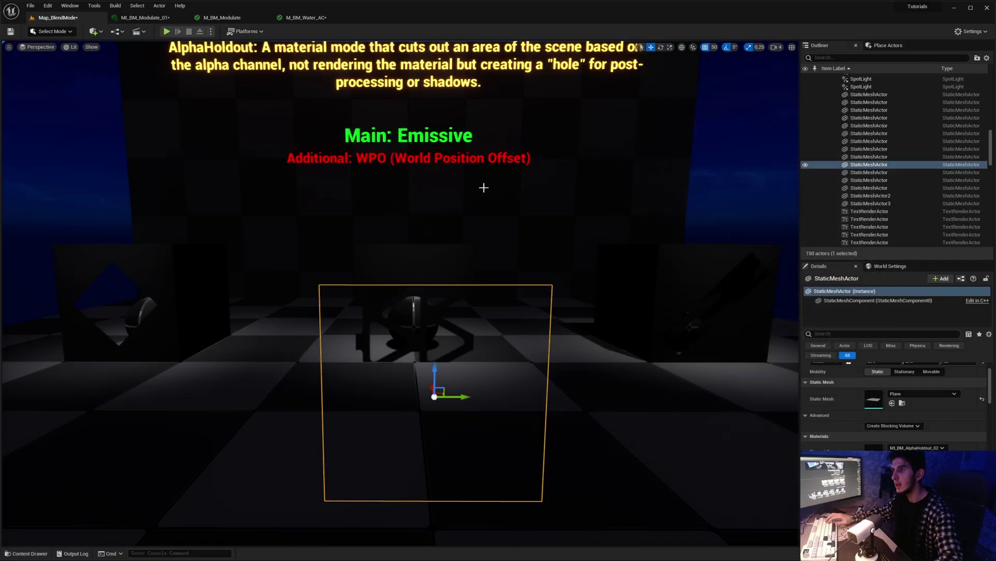
{"action": "key", "text": "a"}
{"action": "right_click_drag", "start_coordinate": [425, 328], "coordinate": [425, 328]}
{"action": "left_click_drag", "start_coordinate": [456, 372], "coordinate": [235, 244]}
{"action": "right_click_drag", "start_coordinate": [306, 201], "coordinate": [322, 207]}
{"action": "key", "text": "w"}
{"action": "left_click", "coordinate": [347, 198]}
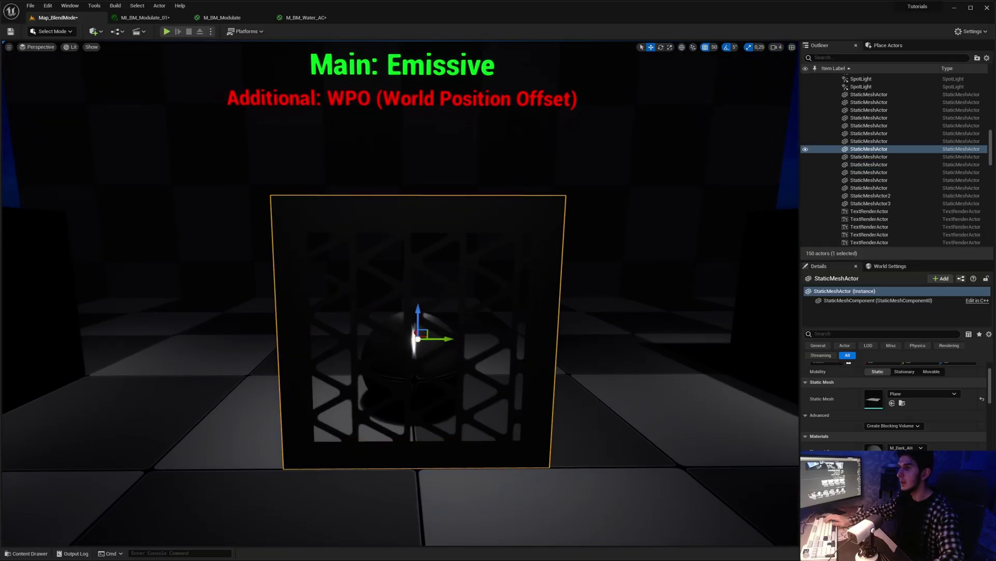
- Examine how the middle AlphaHoldout sample cuts through its dark plane and compare it with the neighbouring cubes
{"action": "key", "text": "q"}
{"action": "key", "text": "e"}
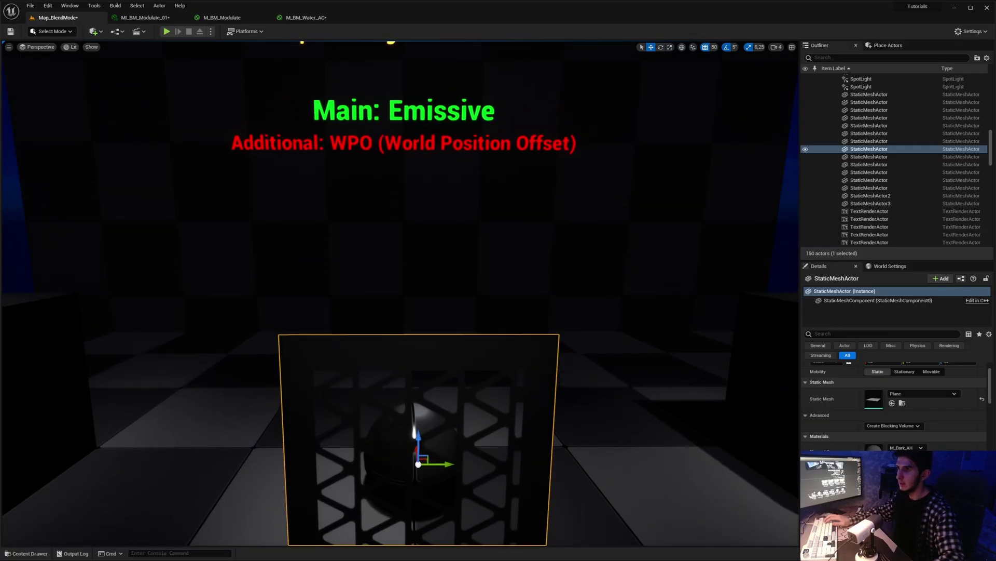
{"action": "key", "text": "q"}
{"action": "key", "text": "e"}
{"action": "key", "text": "s"}
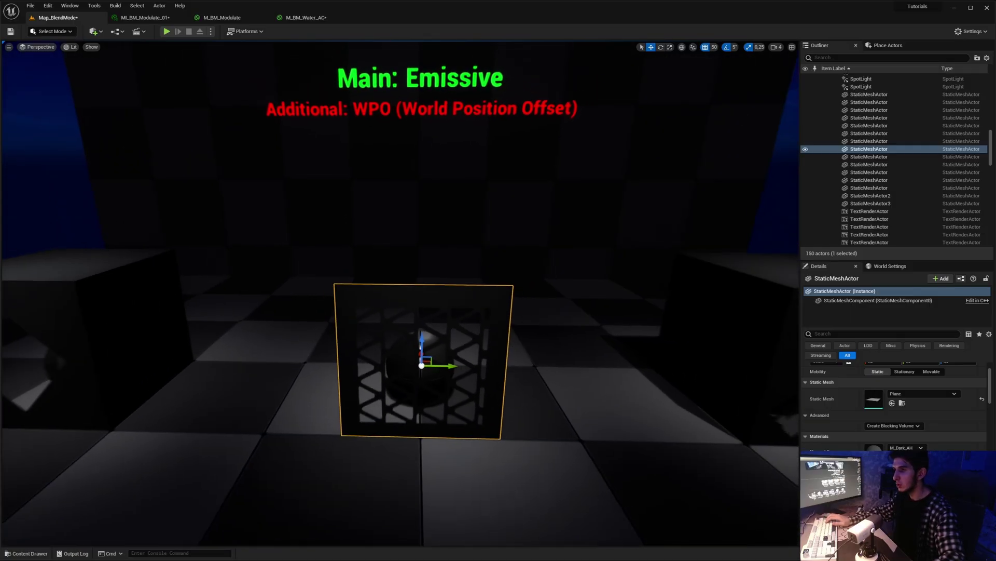
{"action": "key", "text": "s"}
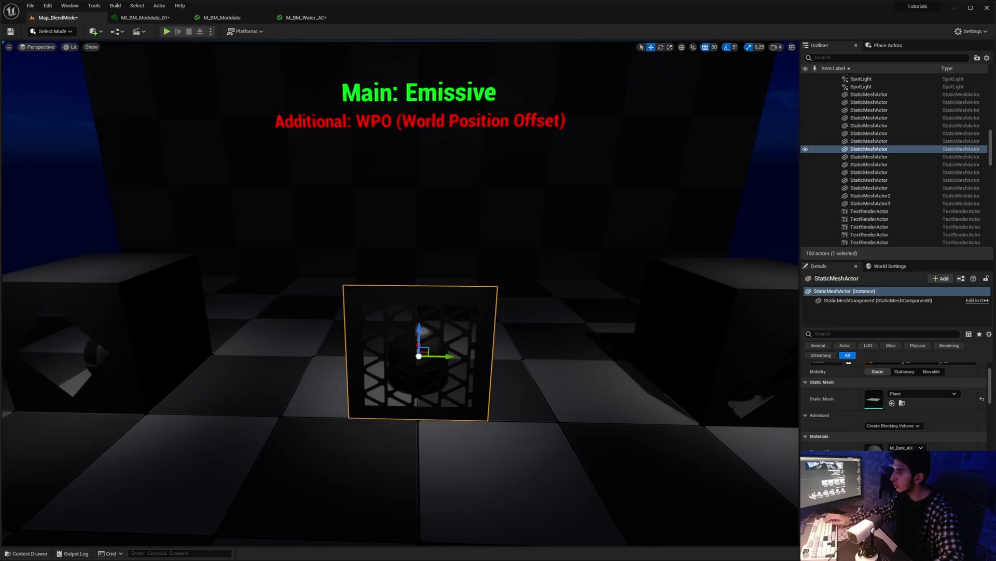
{"action": "key", "text": "a"}
{"action": "key", "text": "d"}
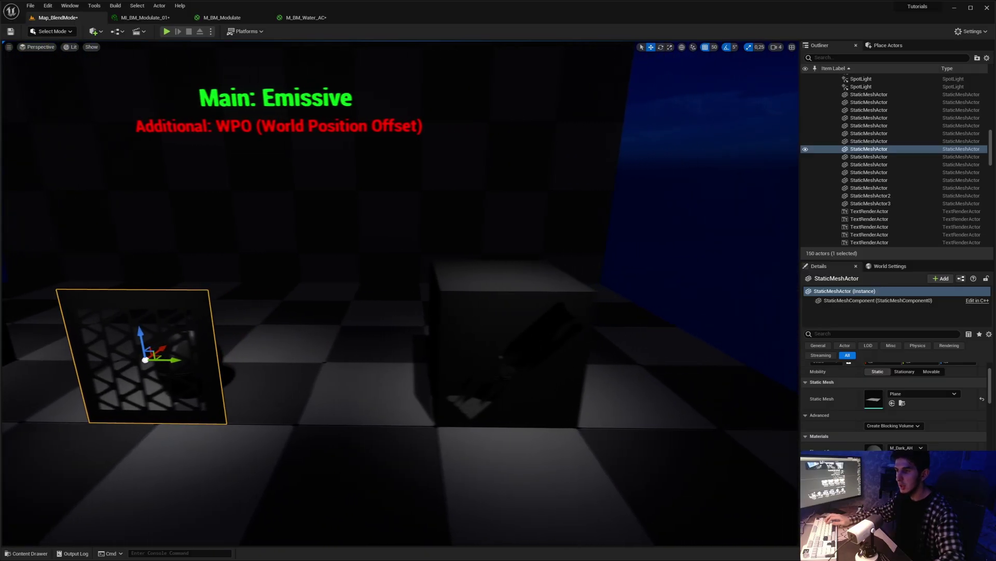
{"action": "key", "text": "w"}
{"action": "key", "text": "d"}
{"action": "key", "text": "a"}
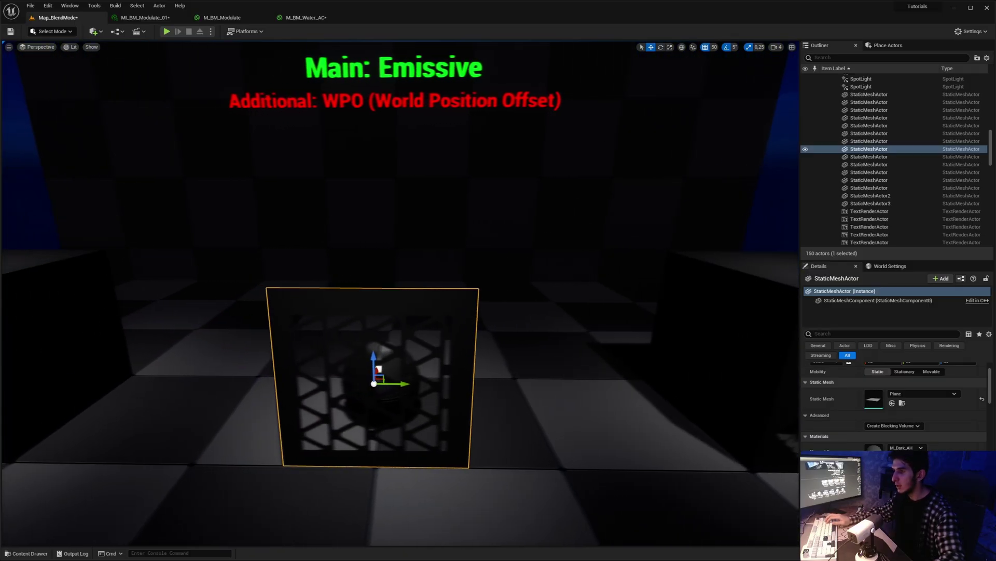
- Select the cube with the diamond-shaped cut-out, open its M_Dark_AH material and review its blend mode and node connections
{"action": "key", "text": "a"}
{"action": "key", "text": "g"}
{"action": "right_click_drag", "start_coordinate": [413, 180], "coordinate": [332, 180]}
{"action": "key", "text": "s"}
{"action": "key", "text": "a"}
{"action": "left_click", "coordinate": [374, 358]}
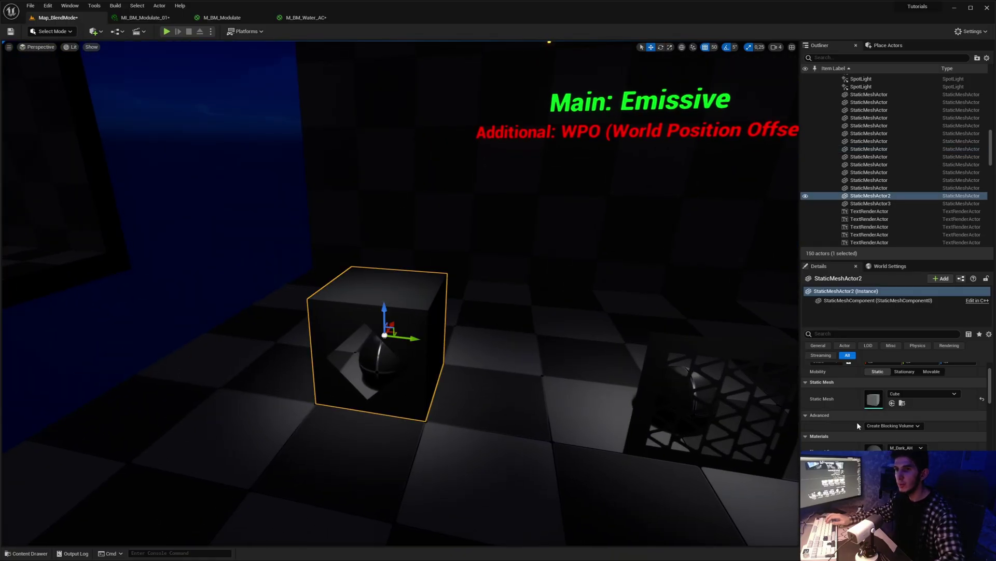
{"action": "double_click", "coordinate": [873, 453]}
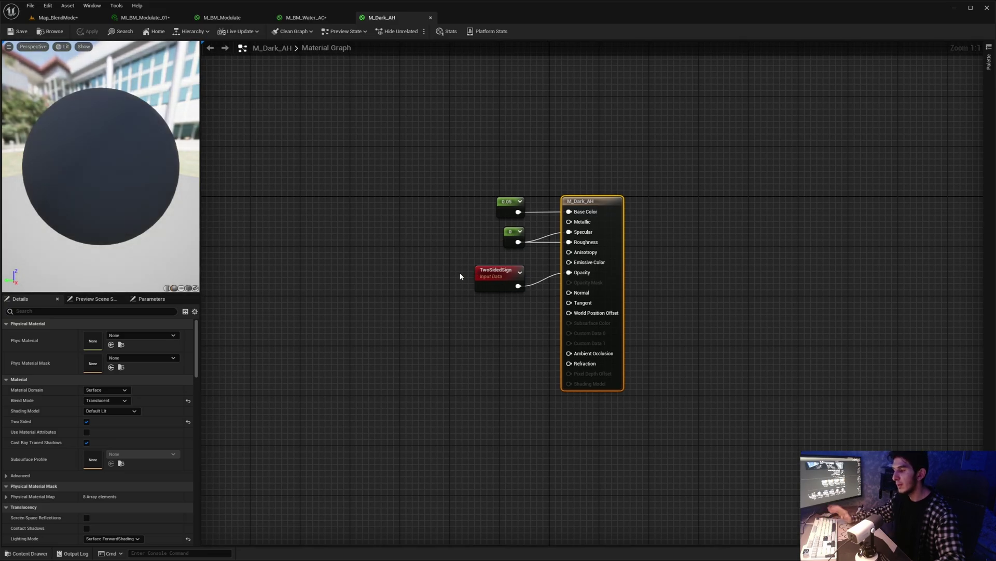
{"action": "left_click", "coordinate": [445, 264]}
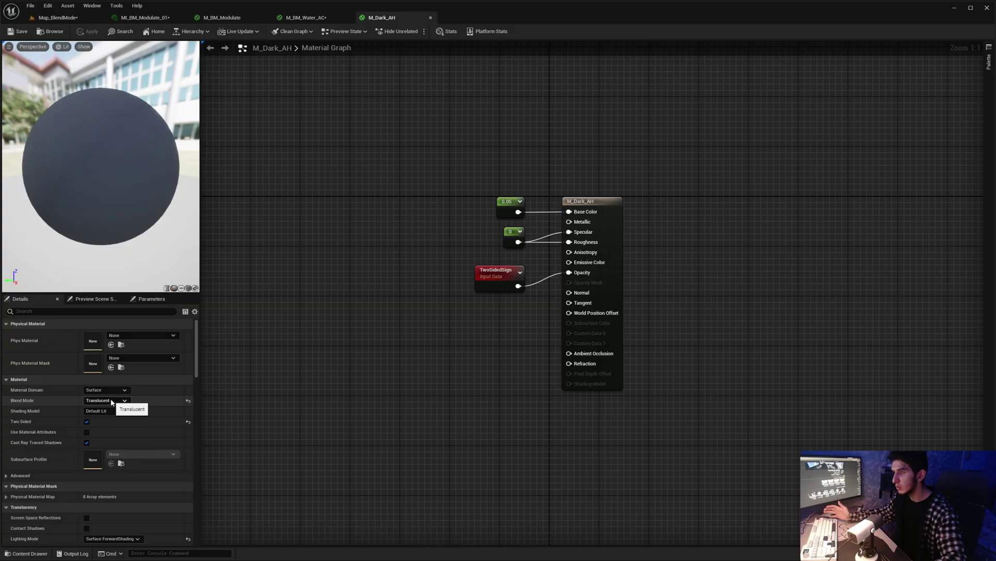
{"action": "right_click_drag", "start_coordinate": [440, 306], "coordinate": [388, 349]}
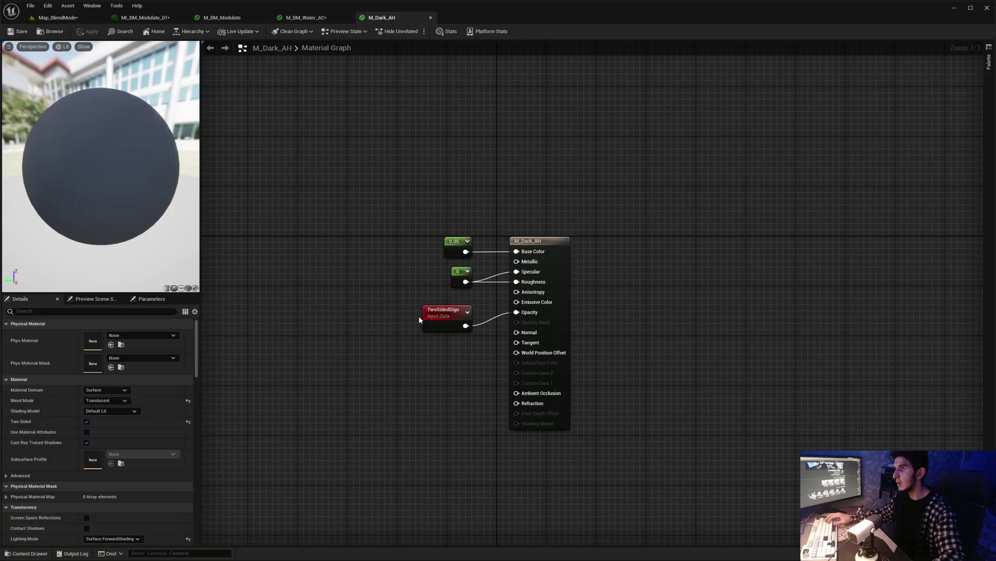
- Disconnect TwoSidedSign from Opacity in M_Dark_AH, disable Two Sided and apply the material
{"action": "left_click", "coordinate": [466, 325], "text": "alt"}
{"action": "left_click", "coordinate": [86, 421]}
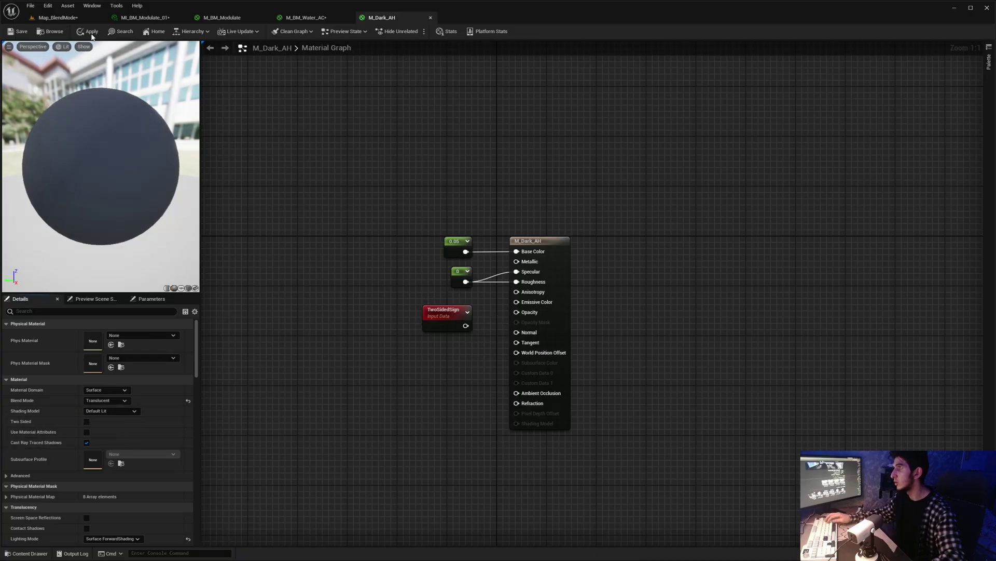
{"action": "left_click", "coordinate": [58, 18]}
{"action": "left_click", "coordinate": [146, 18]}
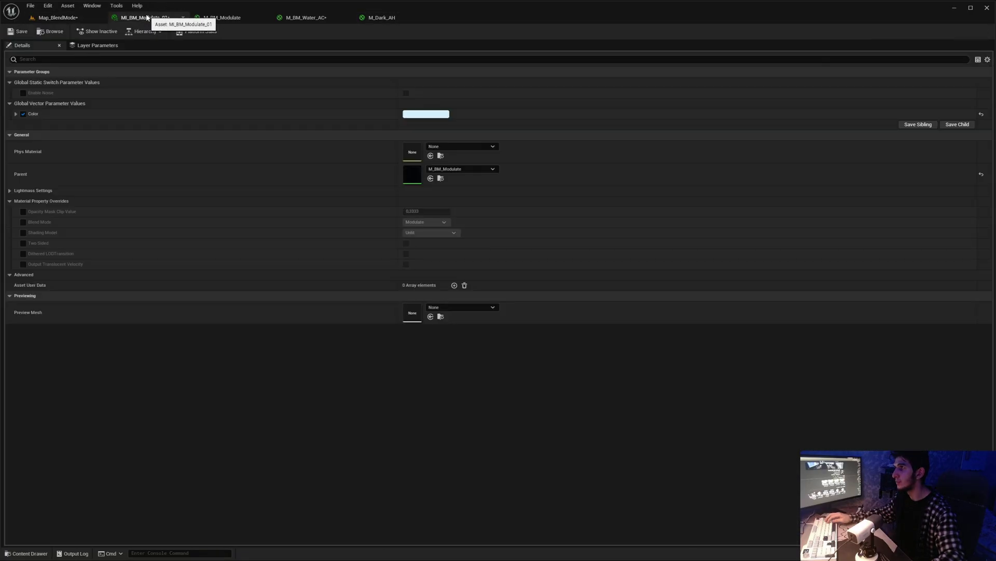
{"action": "left_click", "coordinate": [379, 17]}
- Return to the level and examine the diamond cut-out cube from several sides and distances
{"action": "left_click", "coordinate": [58, 20]}
{"action": "key", "text": "w"}
{"action": "right_click_drag", "start_coordinate": [399, 293], "coordinate": [325, 262]}
{"action": "key", "text": "a"}
{"action": "key", "text": "a"}
{"action": "key", "text": "w"}
{"action": "key", "text": "s"}
{"action": "key", "text": "w"}
{"action": "key", "text": "s"}
{"action": "key", "text": "d"}
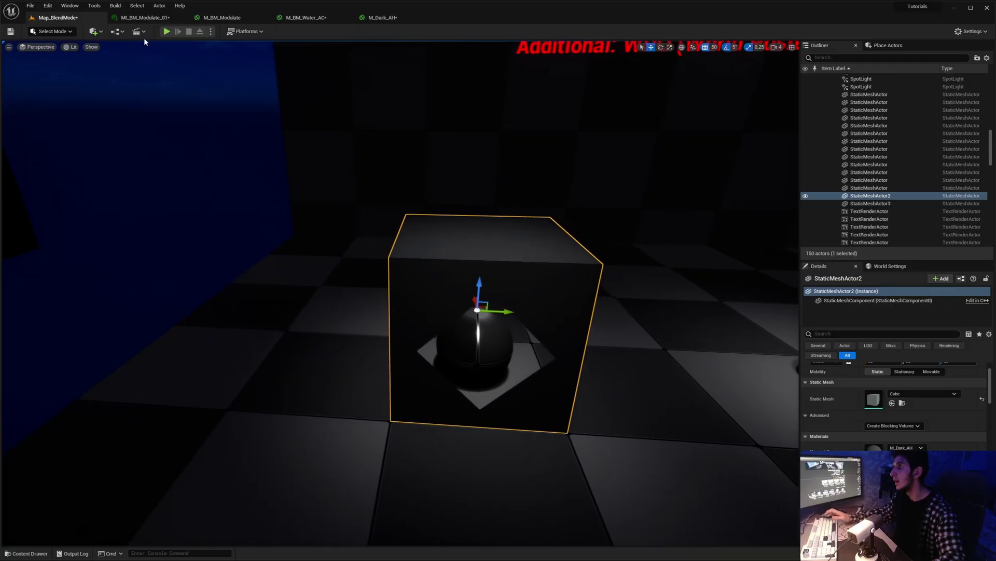
- Enable Two Sided on M_Dark_AH, apply it and view the cube's inner faces from above in the level
{"action": "left_click", "coordinate": [383, 18]}
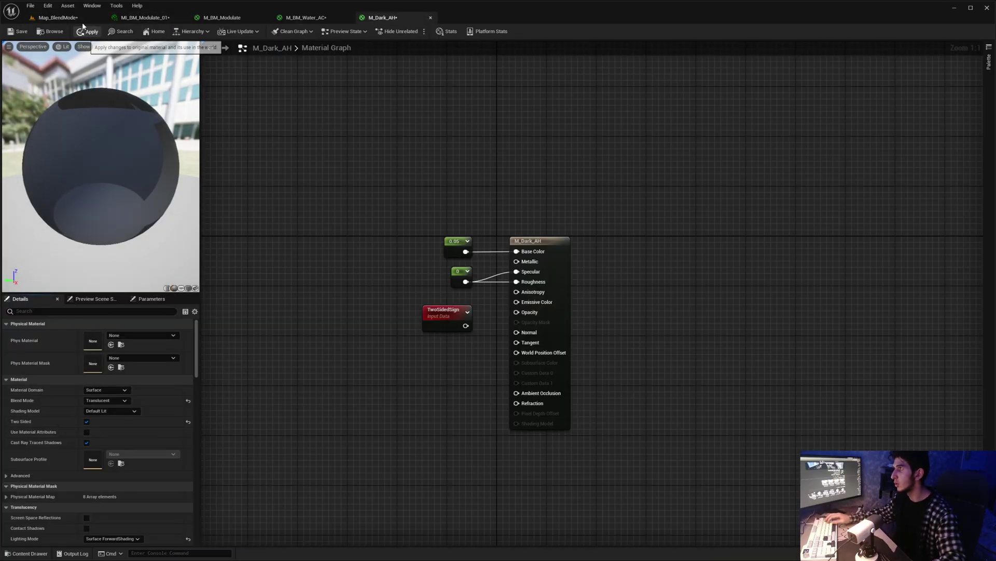
{"action": "left_click", "coordinate": [58, 18]}
{"action": "key", "text": "d"}
{"action": "right_click_drag", "start_coordinate": [400, 294], "coordinate": [407, 156]}
{"action": "key", "text": "w"}
{"action": "key", "text": "a"}
{"action": "key", "text": "e"}
{"action": "key", "text": "d"}
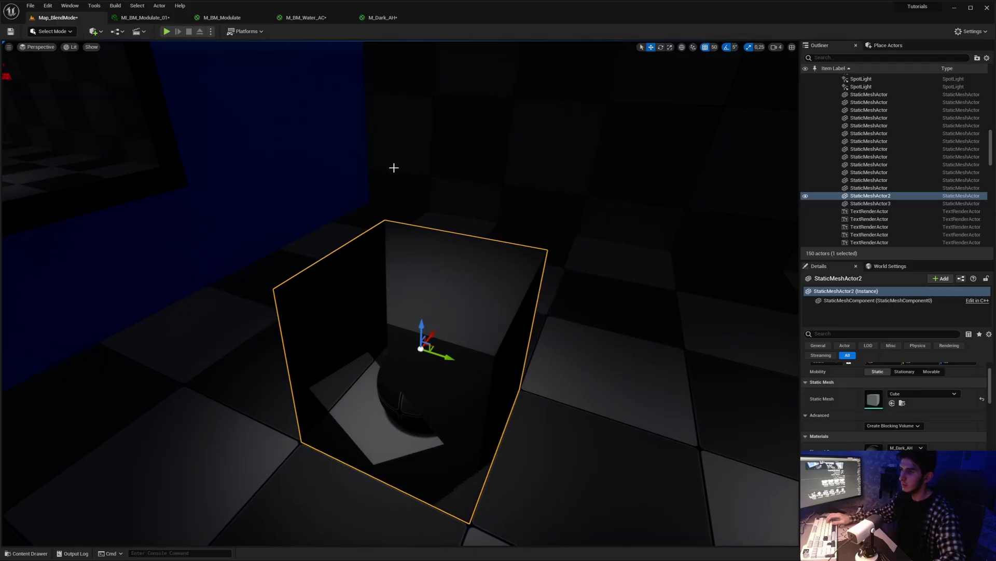
- Review the Blend Mode options of M_Dark_AH and the nodes feeding its output
{"action": "left_click", "coordinate": [382, 17]}
{"action": "left_click", "coordinate": [95, 401]}
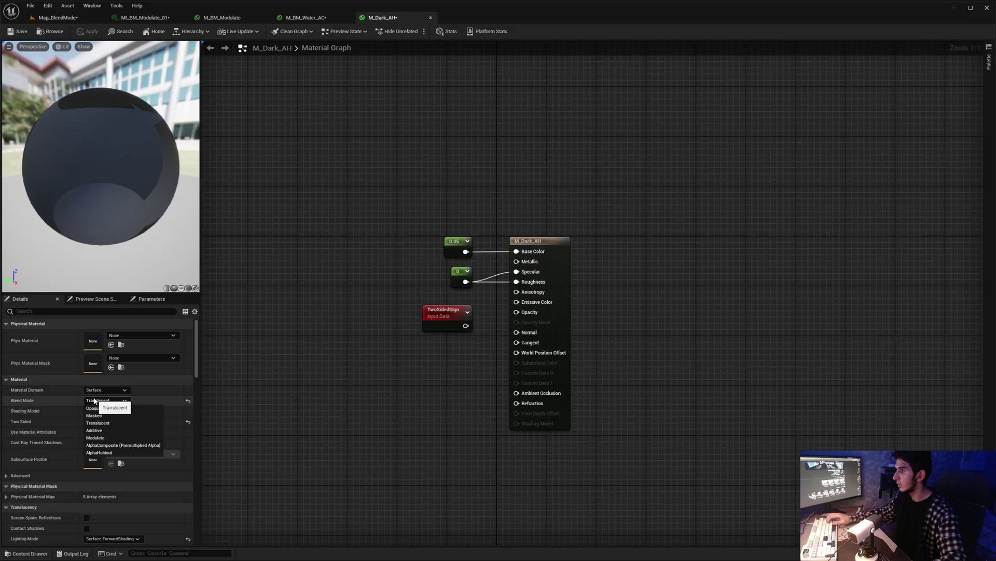
{"action": "left_click", "coordinate": [95, 400]}
{"action": "right_click_drag", "start_coordinate": [323, 283], "coordinate": [342, 269]}
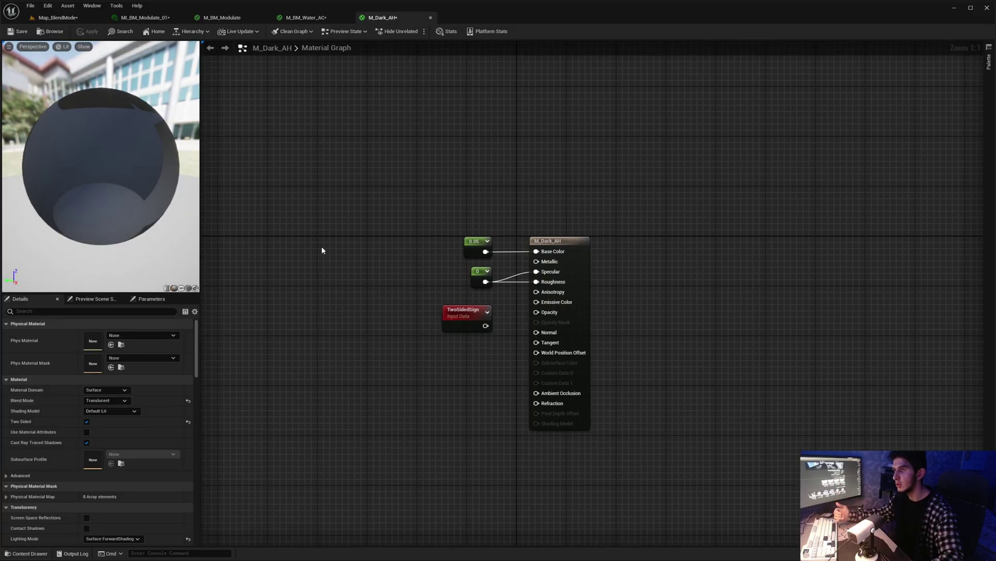
{"action": "right_click_drag", "start_coordinate": [375, 254], "coordinate": [471, 231]}
{"action": "right_click_drag", "start_coordinate": [540, 272], "coordinate": [422, 249]}
{"action": "left_click_drag", "start_coordinate": [366, 168], "coordinate": [496, 327]}
{"action": "left_click_drag", "start_coordinate": [367, 163], "coordinate": [533, 440]}
{"action": "left_click", "coordinate": [534, 440]}
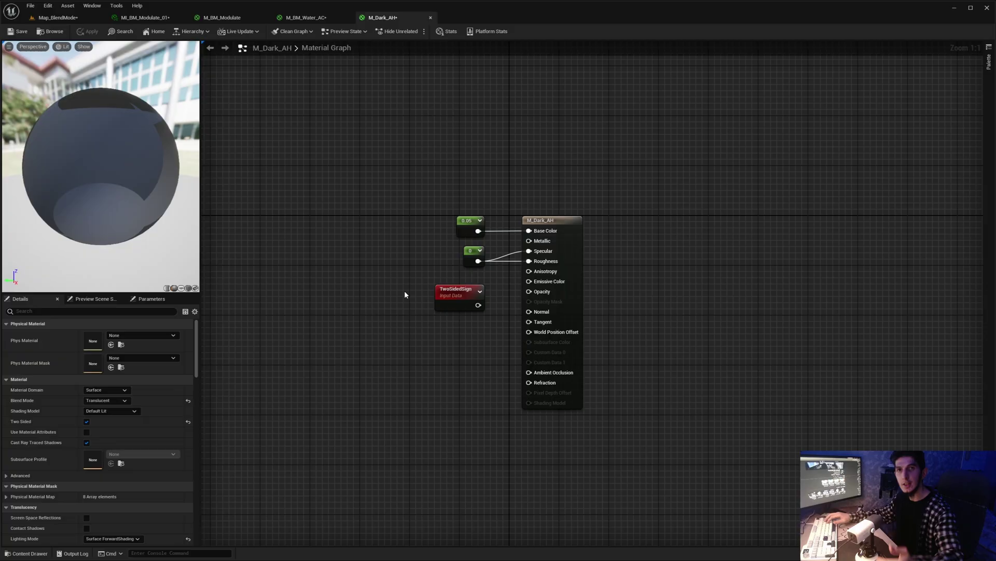
- Connect TwoSidedSign to the Opacity input of M_Dark_AH, apply the material and return to the level
{"action": "left_click", "coordinate": [57, 18]}
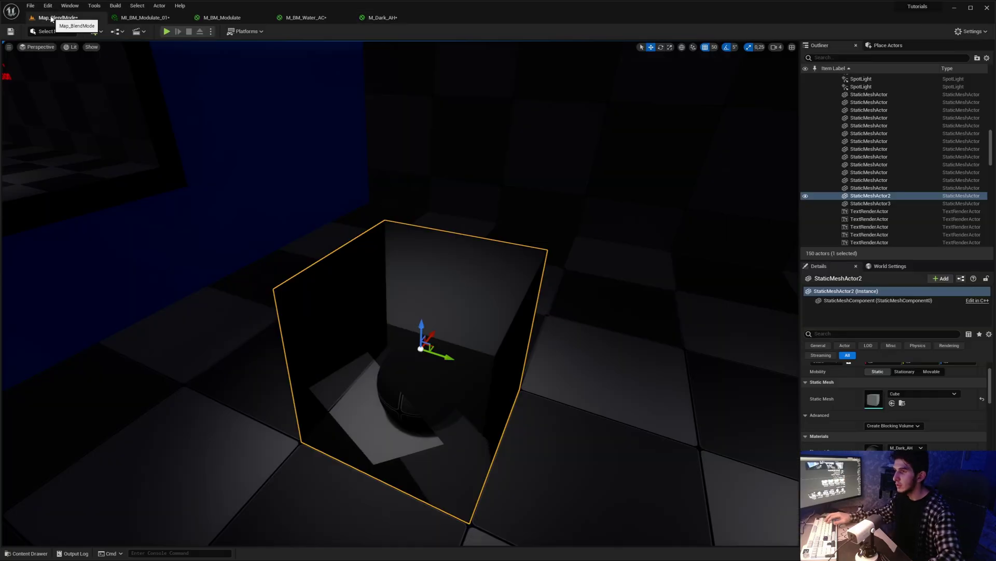
{"action": "left_click", "coordinate": [150, 17]}
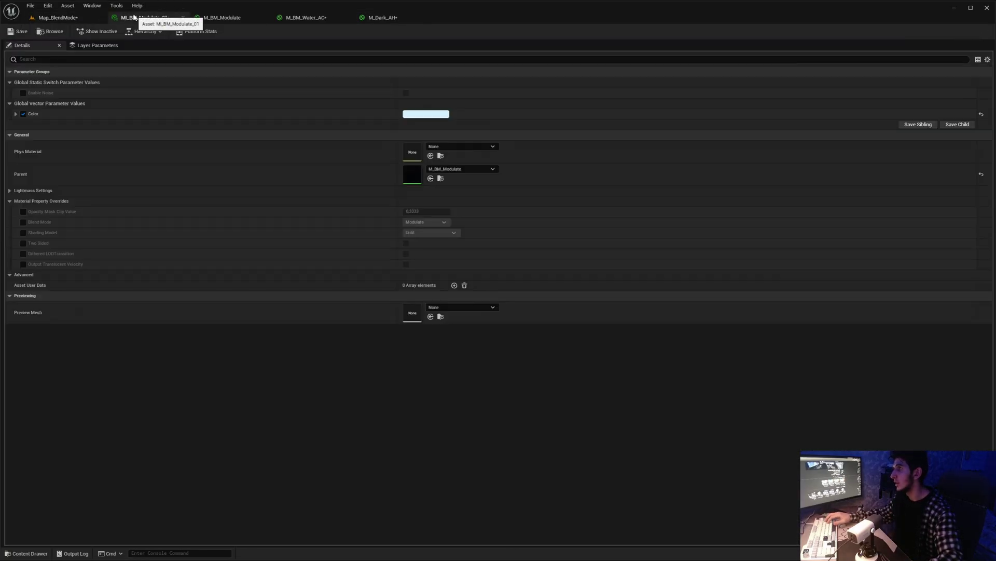
{"action": "left_click", "coordinate": [382, 18]}
{"action": "left_click_drag", "start_coordinate": [478, 305], "coordinate": [529, 291]}
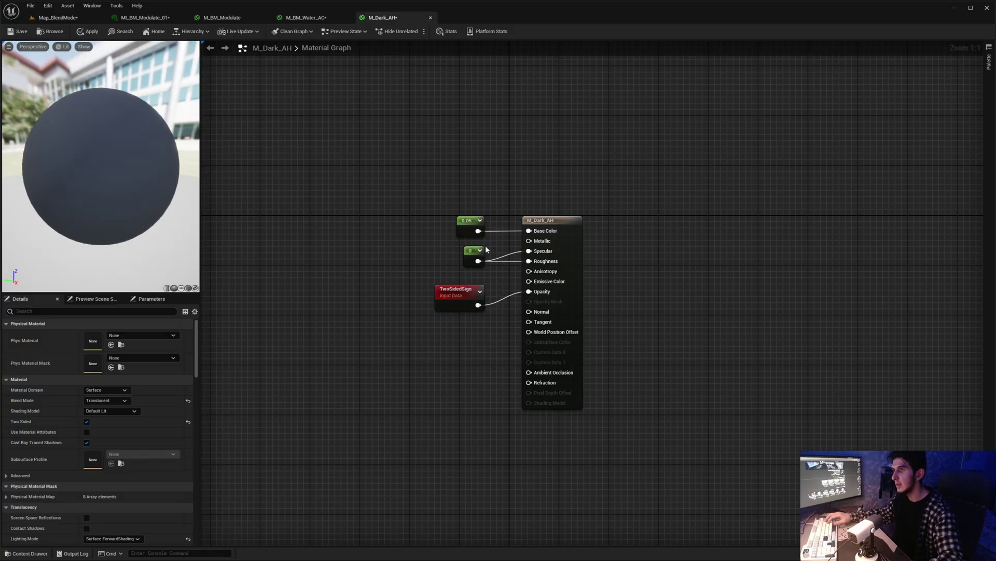
{"action": "left_click_drag", "start_coordinate": [461, 164], "coordinate": [472, 362]}
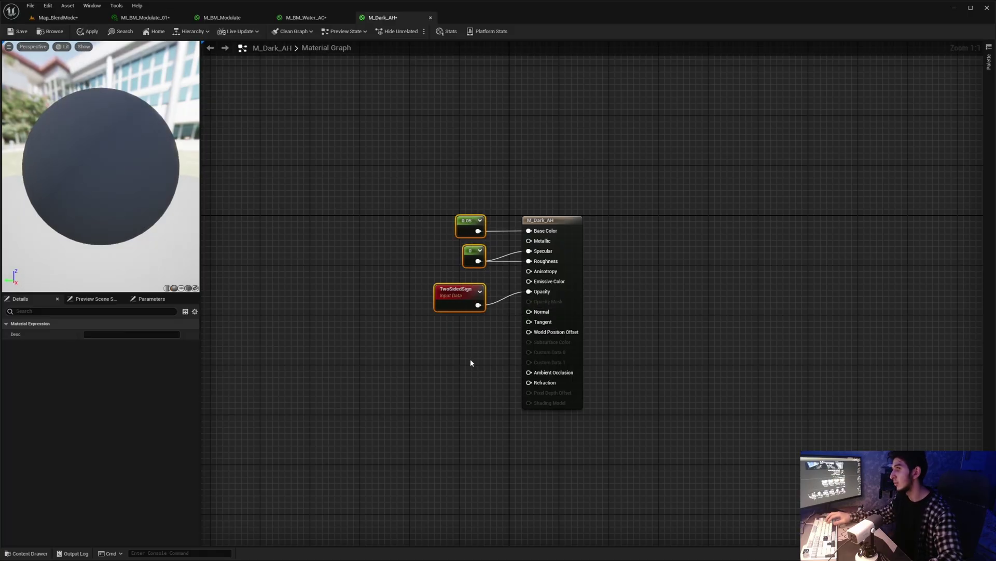
{"action": "left_click", "coordinate": [88, 31]}
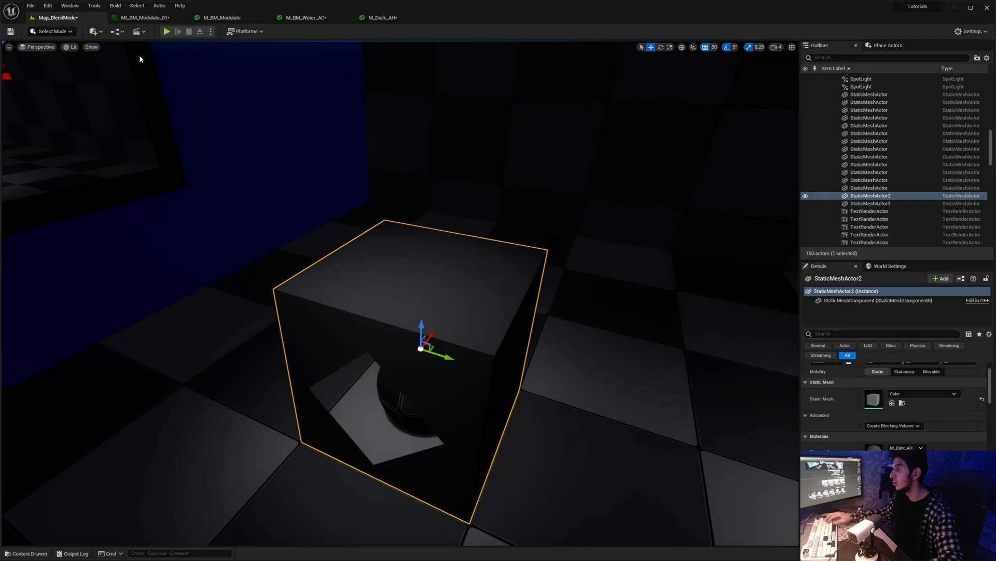
- Select the dark M_Dark_AH plane of the middle sample and place two offset copies of it behind the sphere
{"action": "right_click_drag", "start_coordinate": [140, 60], "coordinate": [265, 52]}
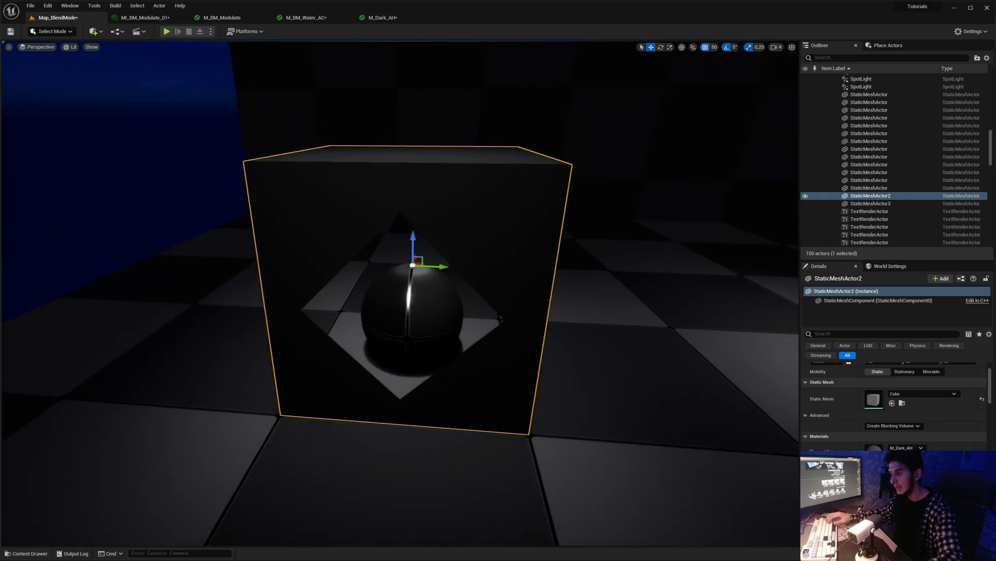
{"action": "right_click_drag", "start_coordinate": [367, 267], "coordinate": [416, 298]}
{"action": "left_click", "coordinate": [374, 282]}
{"action": "left_click_drag", "start_coordinate": [365, 333], "coordinate": [288, 322], "text": "alt"}
{"action": "right_click_drag", "start_coordinate": [288, 322], "coordinate": [318, 336]}
{"action": "left_click_drag", "start_coordinate": [318, 336], "coordinate": [390, 288], "text": "alt"}
{"action": "right_click_drag", "start_coordinate": [390, 288], "coordinate": [414, 279]}
- Select the lattice holdout plane and examine how it cuts through the stacked dark planes from different angles
{"action": "left_click", "coordinate": [392, 366]}
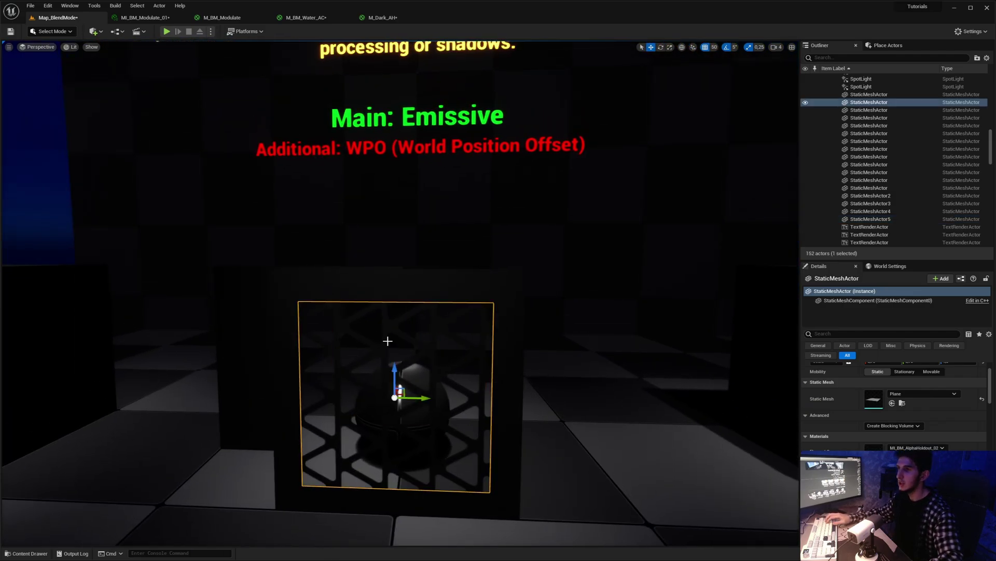
{"action": "mouse_move", "coordinate": [388, 341]}
{"action": "right_mouse_down"}
{"action": "mouse_move", "coordinate": [506, 347]}
{"action": "mouse_move", "coordinate": [381, 326]}
{"action": "mouse_move", "coordinate": [392, 332]}
{"action": "right_mouse_up"}
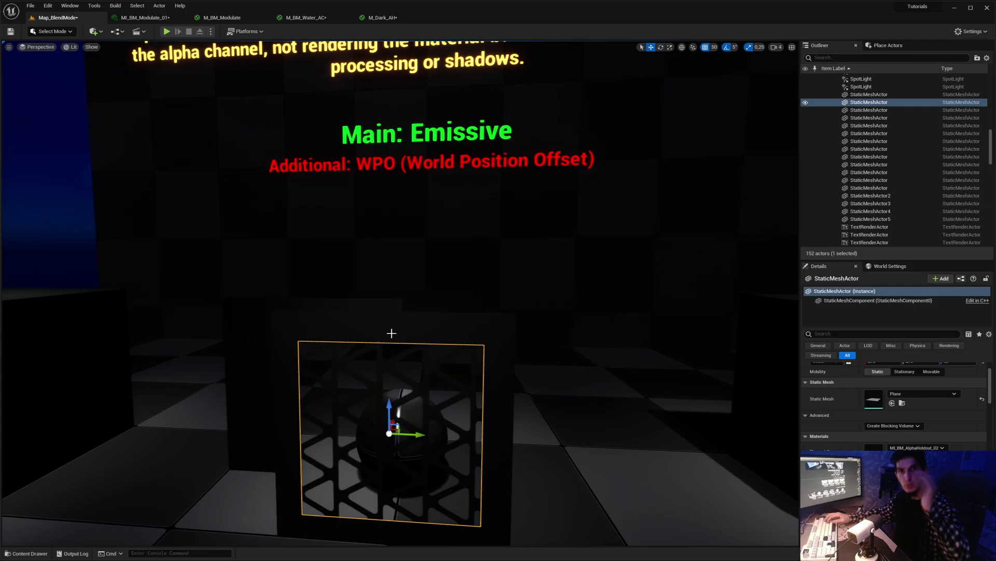
{"action": "right_click_drag", "start_coordinate": [384, 325], "coordinate": [505, 352]}
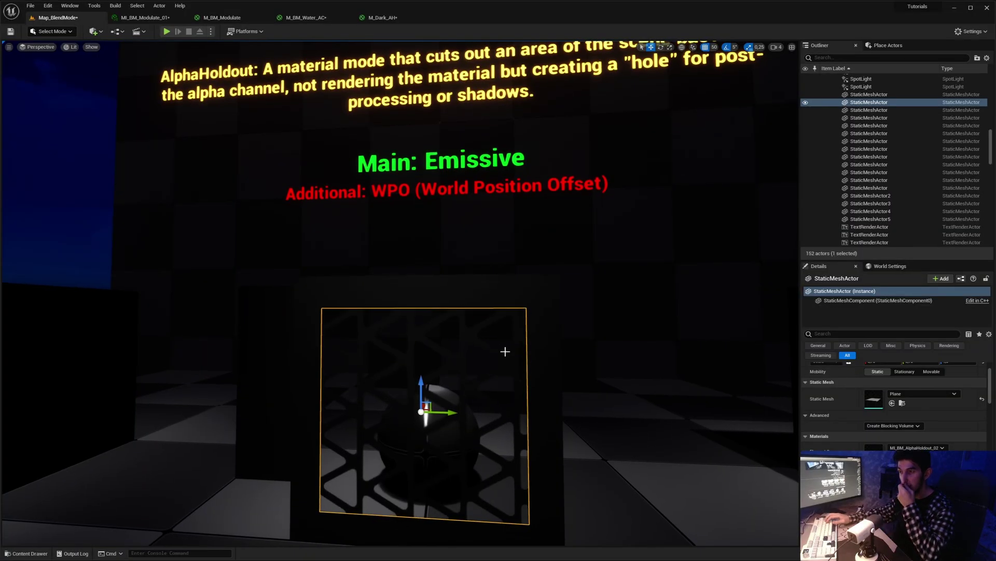
{"action": "mouse_move", "coordinate": [481, 321]}
{"action": "right_mouse_down"}
{"action": "mouse_move", "coordinate": [481, 352]}
{"action": "mouse_move", "coordinate": [480, 303]}
{"action": "right_mouse_up"}
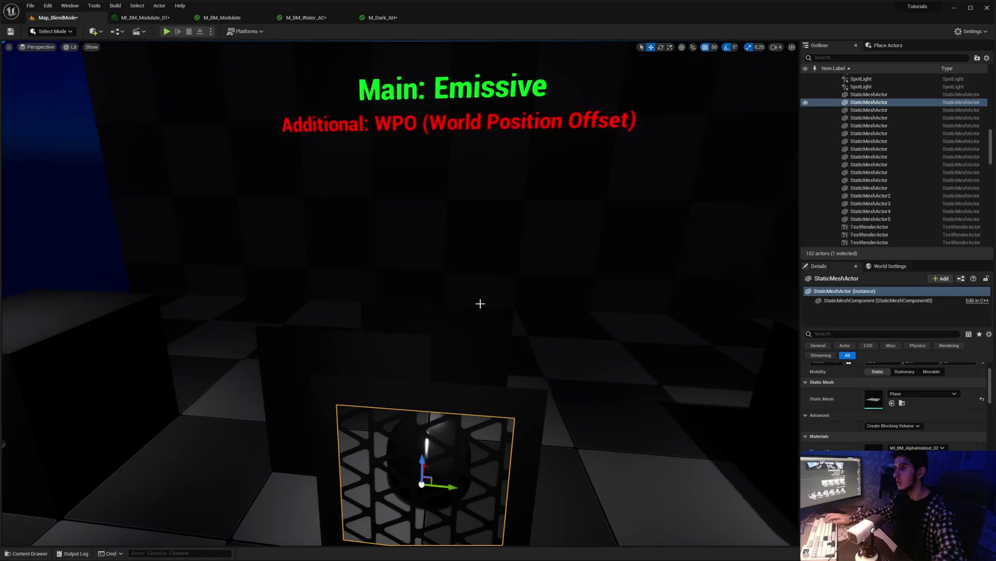
{"action": "right_click_drag", "start_coordinate": [481, 304], "coordinate": [492, 232]}
{"action": "key", "text": "a"}
{"action": "key", "text": "d"}
{"action": "left_click_drag", "start_coordinate": [477, 288], "coordinate": [459, 370], "text": "alt"}
{"action": "left_click", "coordinate": [456, 374]}
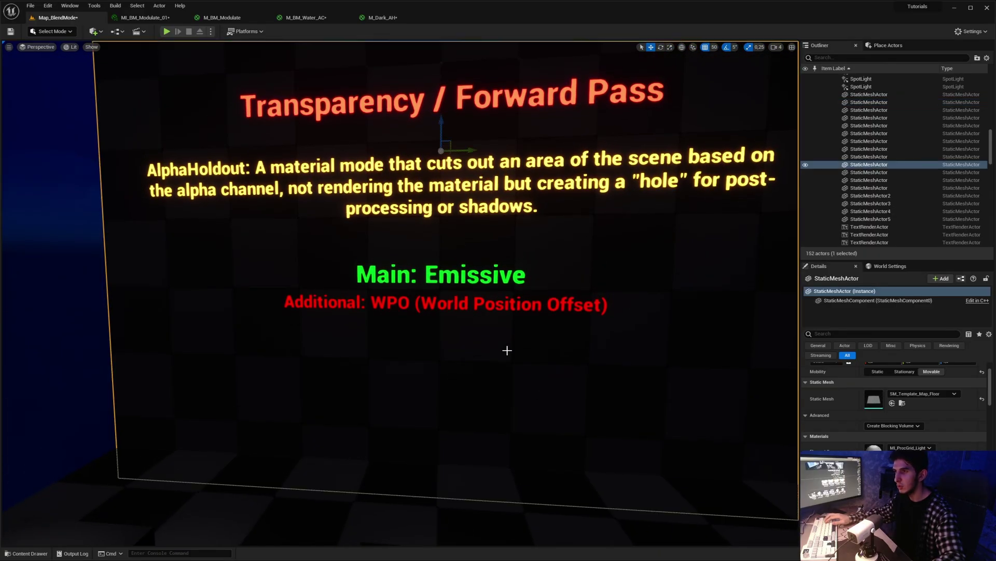
- Duplicate the rearmost dark plane once more, view it through the lattice and delete that copy
{"action": "right_click_drag", "start_coordinate": [507, 349], "coordinate": [594, 426]}
{"action": "left_click", "coordinate": [343, 358]}
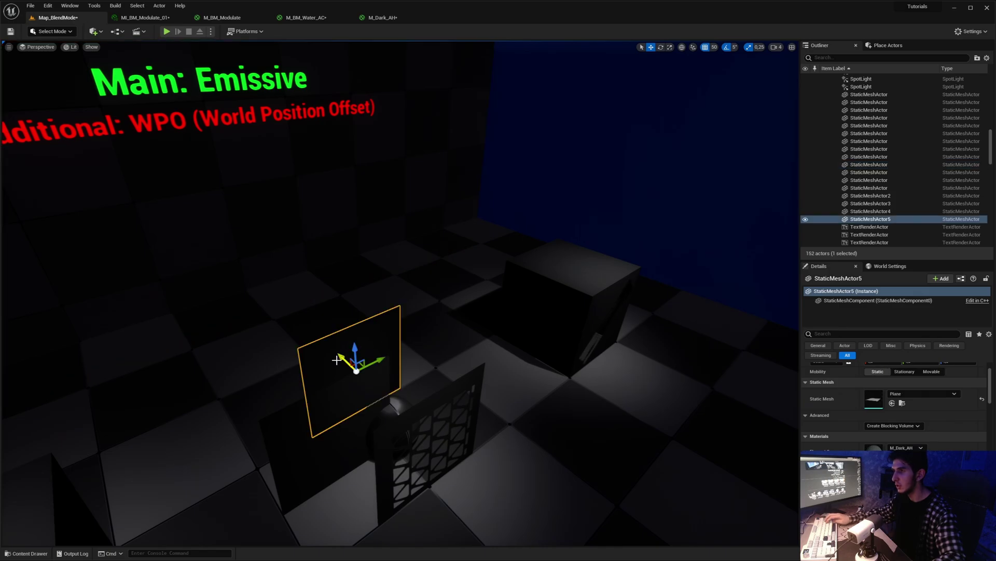
{"action": "left_click_drag", "start_coordinate": [339, 357], "coordinate": [181, 211], "text": "alt"}
{"action": "right_click_drag", "start_coordinate": [181, 210], "coordinate": [107, 174]}
{"action": "key", "text": "s"}
{"action": "right_click_drag", "start_coordinate": [303, 210], "coordinate": [298, 257]}
{"action": "key", "text": "w"}
{"action": "key", "text": "Delete"}
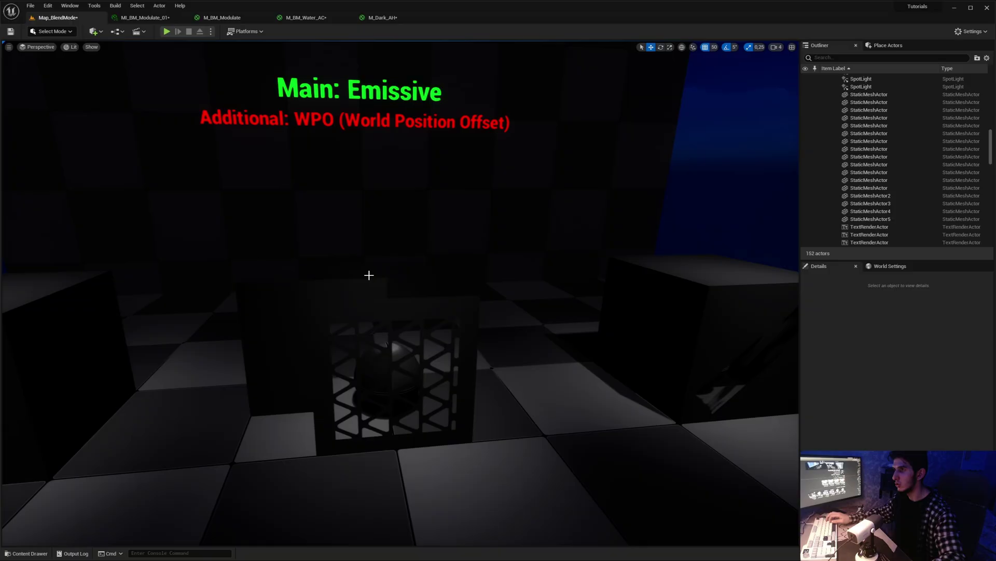
- Delete the two remaining dark plane copies behind the middle sample
{"action": "left_click", "coordinate": [370, 275]}
{"action": "key", "text": "Delete"}
{"action": "left_click", "coordinate": [329, 288]}
{"action": "key", "text": "Delete"}
- Select the top and side planes of the third sample's box and open their M_Dark material for inspection
{"action": "key", "text": "d"}
{"action": "right_click_drag", "start_coordinate": [381, 281], "coordinate": [400, 272]}
{"action": "key", "text": "d"}
{"action": "key", "text": "s"}
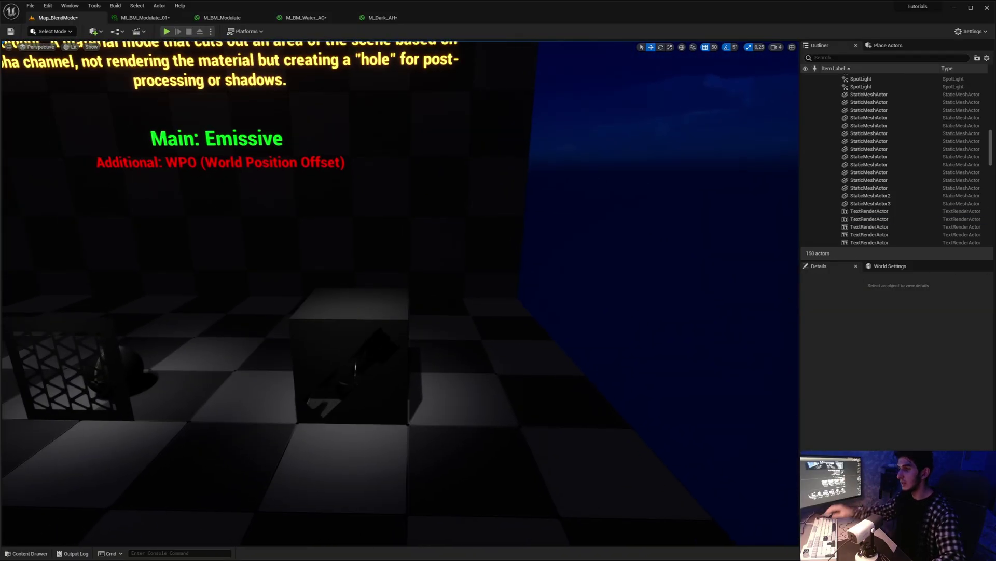
{"action": "scroll", "coordinate": [394, 280], "scroll_direction": "down", "scroll_amount": 1}
{"action": "scroll", "coordinate": [395, 280], "scroll_direction": "down", "scroll_amount": 1}
{"action": "scroll", "coordinate": [400, 319], "scroll_direction": "up", "scroll_amount": 3}
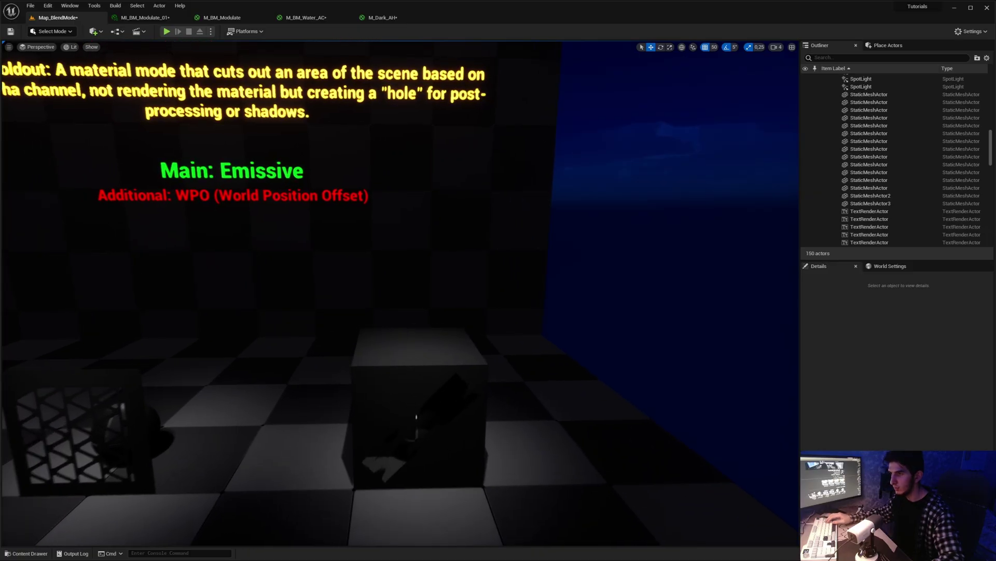
{"action": "left_click", "coordinate": [400, 318]}
{"action": "scroll", "coordinate": [400, 318], "scroll_direction": "up", "scroll_amount": 2}
{"action": "right_click_drag", "start_coordinate": [405, 338], "coordinate": [228, 345]}
{"action": "left_click", "coordinate": [383, 351], "text": "ctrl"}
{"action": "key", "text": "d"}
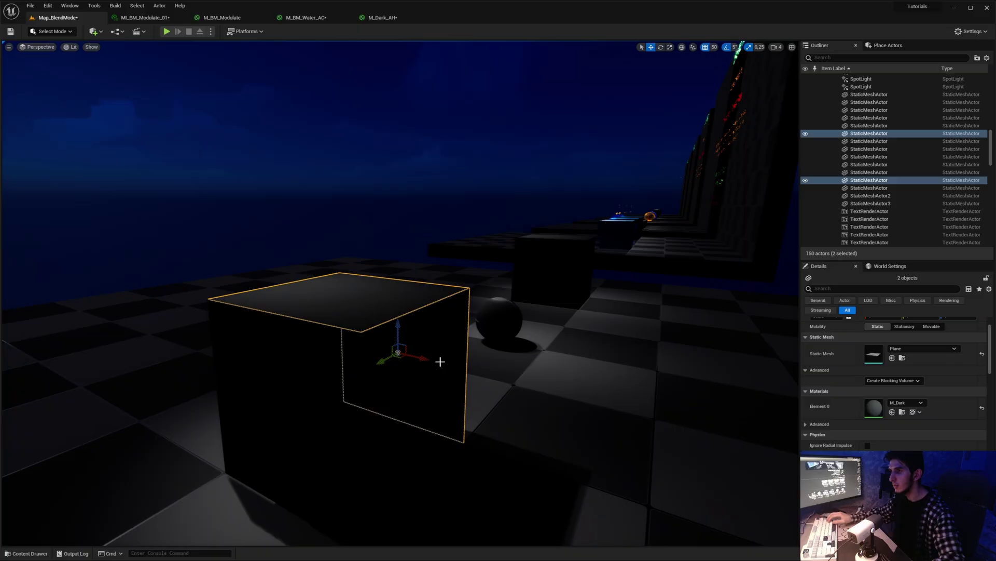
{"action": "left_click", "coordinate": [440, 360], "text": "ctrl"}
{"action": "left_click", "coordinate": [300, 363], "text": "ctrl"}
{"action": "key", "text": "a"}
{"action": "right_click_drag", "start_coordinate": [300, 362], "coordinate": [777, 365]}
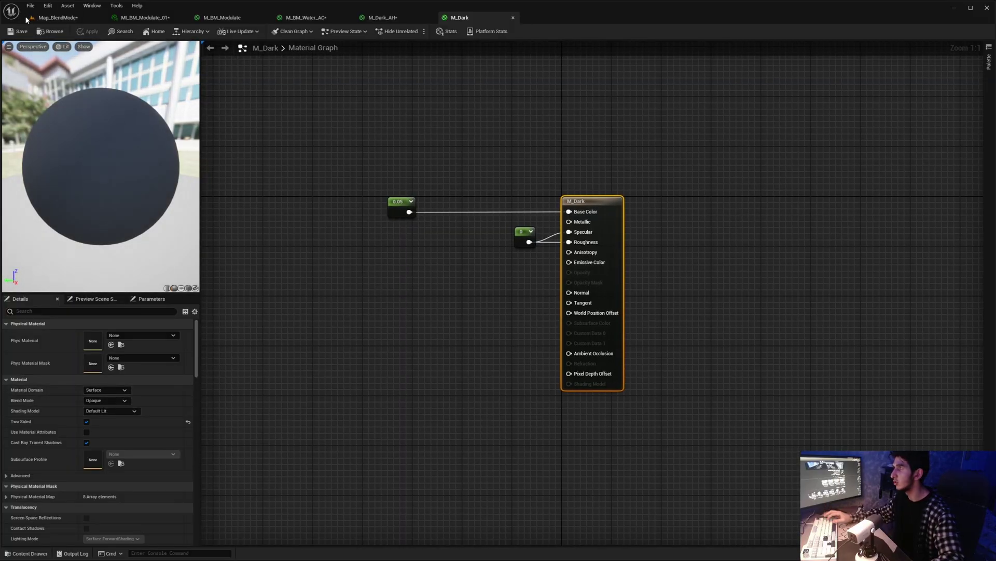
- Return to Map_BlendMode and select the box's front plane that uses M_Dark_AH
{"action": "left_click", "coordinate": [48, 19]}
{"action": "left_click", "coordinate": [483, 329]}
{"action": "right_click_drag", "start_coordinate": [449, 285], "coordinate": [516, 322]}
{"action": "key", "text": "d"}
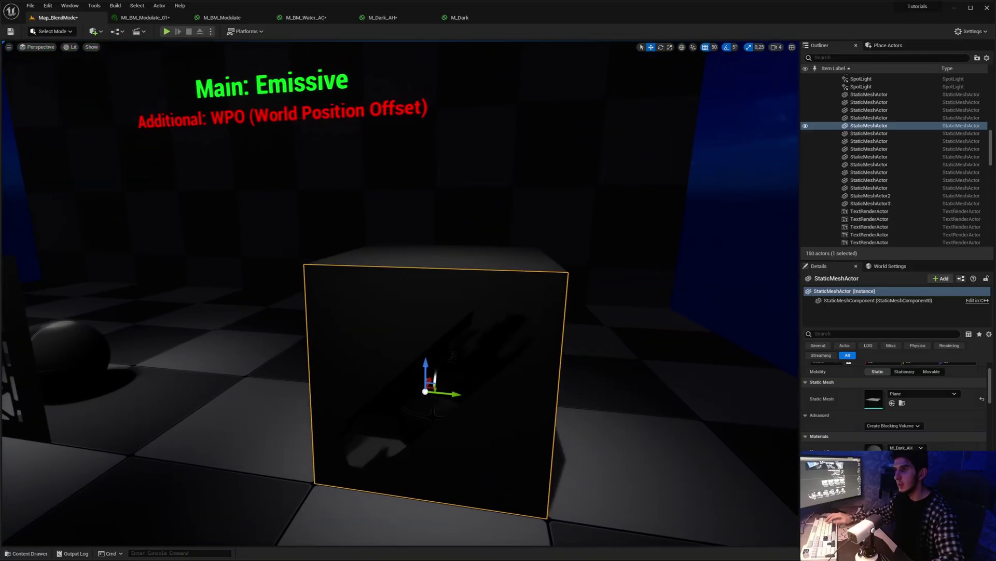
- Select the diagonal MI_BM_AlphaHoldout_03 plane on the box's front and examine its cutout from nearby and farther away
{"action": "left_click", "coordinate": [453, 357]}
{"action": "key", "text": "d"}
{"action": "right_click_drag", "start_coordinate": [452, 357], "coordinate": [478, 319]}
{"action": "key", "text": "a"}
{"action": "key", "text": "s"}
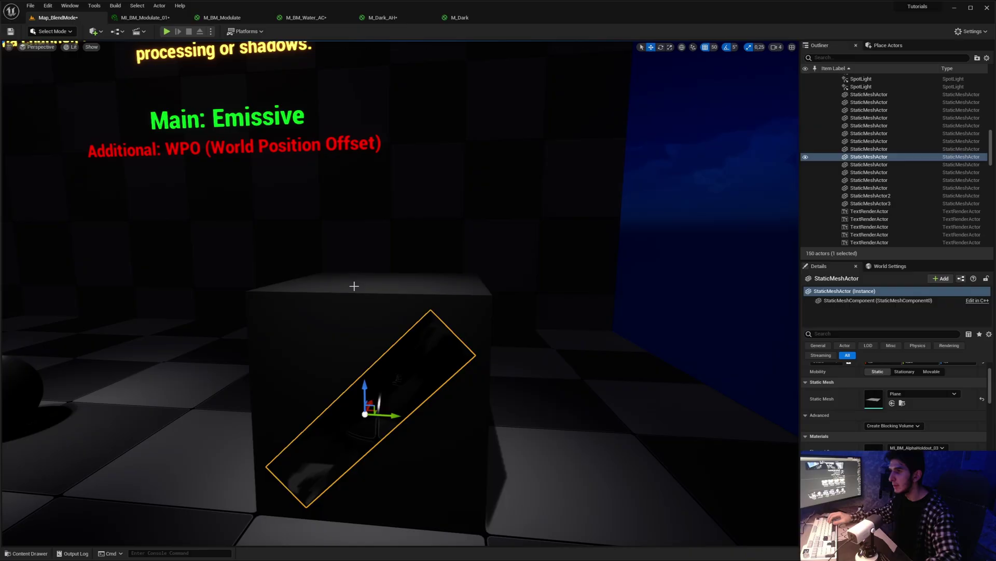
{"action": "key", "text": "s"}
{"action": "mouse_move", "coordinate": [379, 249]}
{"action": "right_mouse_down"}
{"action": "mouse_move", "coordinate": [357, 238]}
{"action": "mouse_move", "coordinate": [361, 252]}
{"action": "mouse_move", "coordinate": [393, 241]}
{"action": "right_mouse_up"}
{"action": "key", "text": "a"}
{"action": "key", "text": "s"}
{"action": "key", "text": "e"}
{"action": "key", "text": "d"}
{"action": "key", "text": "q"}
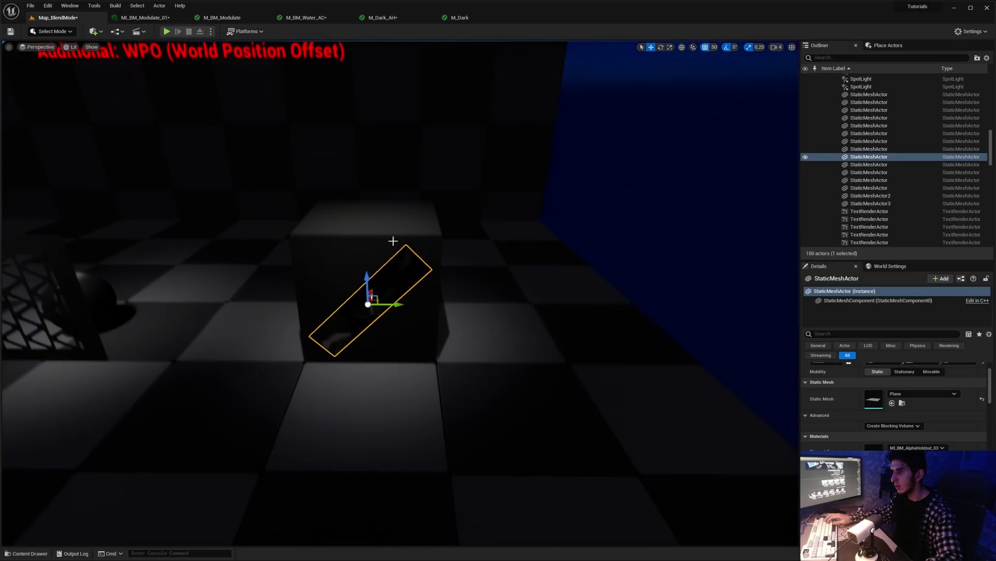
- Select the box's M_Dark_AH front plane, view the whole AlphaHoldout display, and select its back wall
{"action": "left_click", "coordinate": [334, 254]}
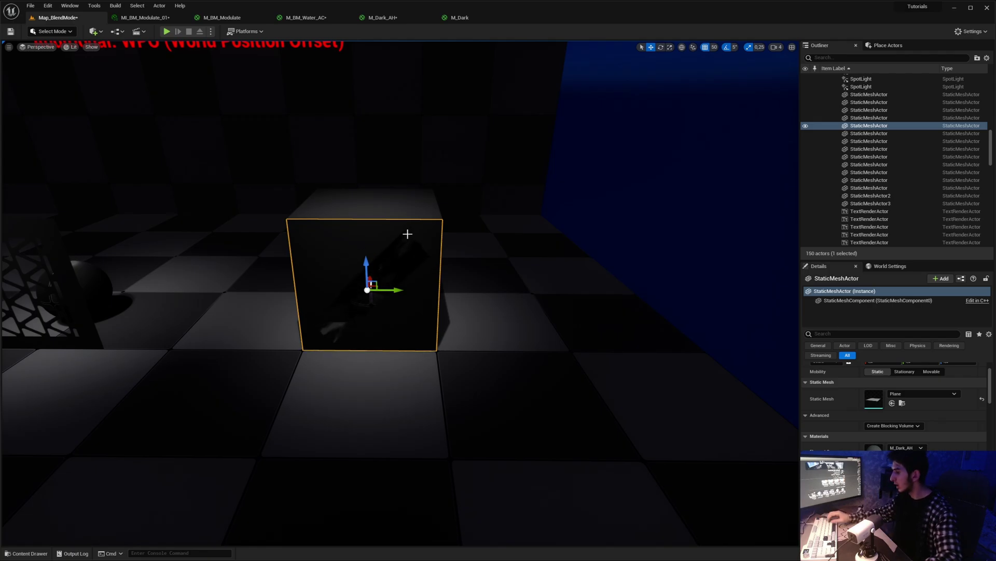
{"action": "key", "text": "s"}
{"action": "key", "text": "a"}
{"action": "right_click_drag", "start_coordinate": [407, 233], "coordinate": [394, 215]}
{"action": "key", "text": "e"}
{"action": "right_click_drag", "start_coordinate": [400, 270], "coordinate": [410, 232]}
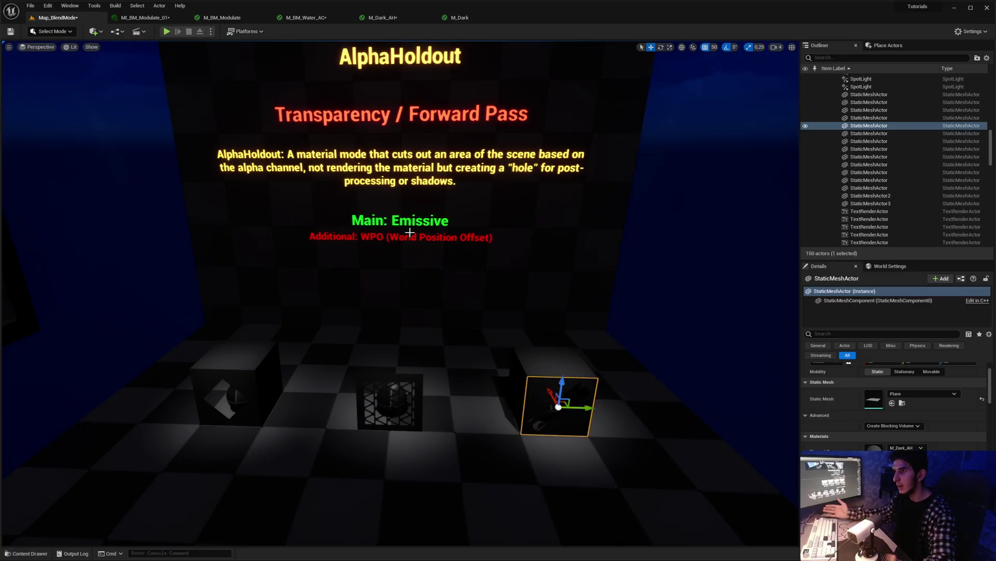
{"action": "left_click", "coordinate": [588, 241]}
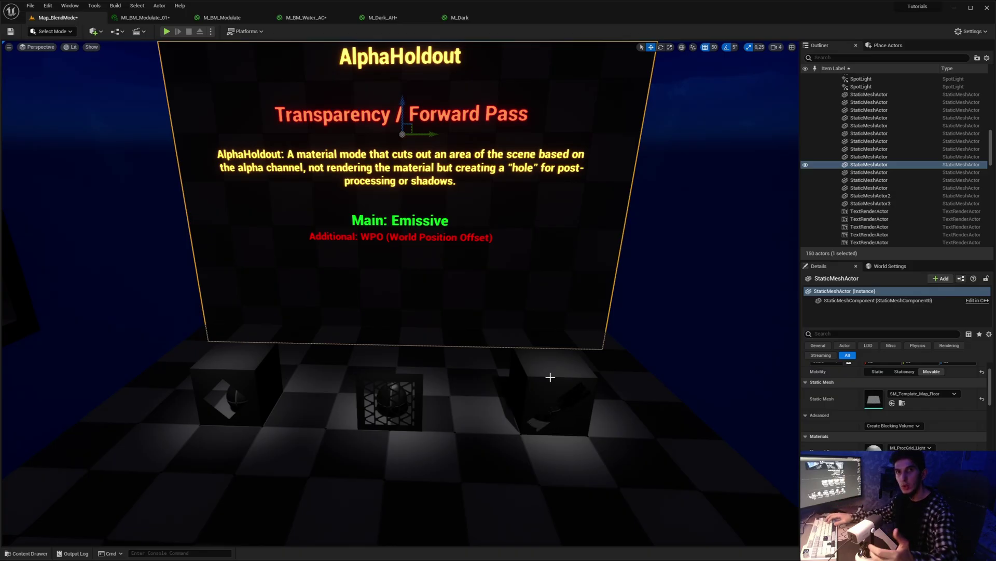
- Inspect the third sample up close again, selecting its dark front plane and the diagonal holdout plane
{"action": "key", "text": "w"}
{"action": "key", "text": "d"}
{"action": "right_click_drag", "start_coordinate": [536, 351], "coordinate": [533, 353]}
{"action": "left_click", "coordinate": [479, 384]}
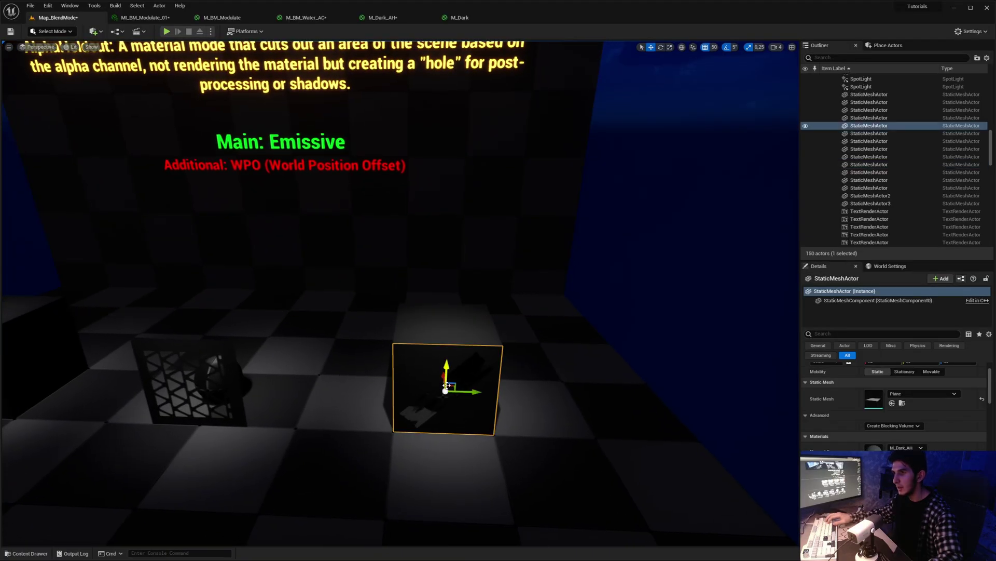
{"action": "scroll", "coordinate": [479, 384], "scroll_direction": "up", "scroll_amount": 5}
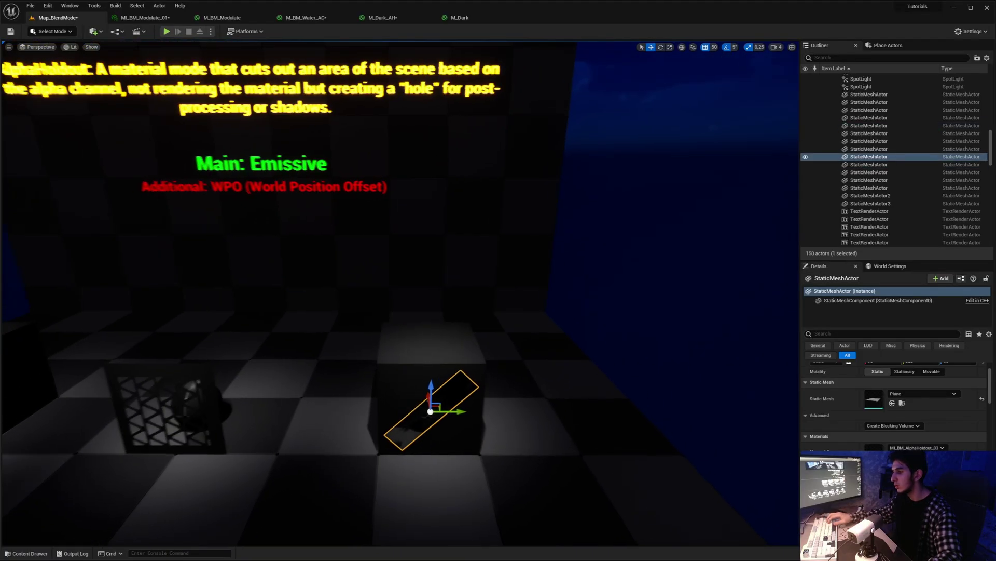
{"action": "scroll", "coordinate": [489, 328], "scroll_direction": "down", "scroll_amount": 4}
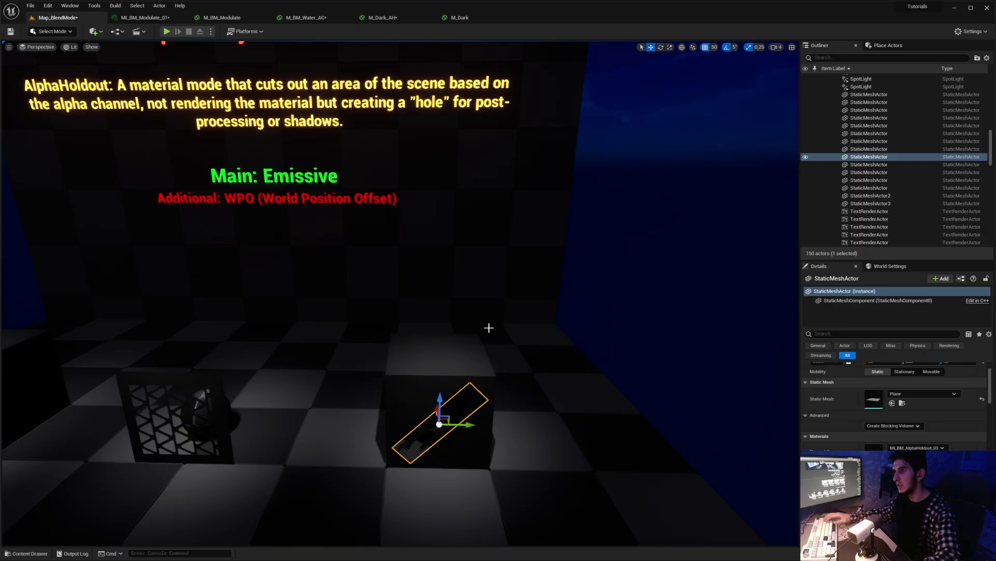
- Select the AlphaHoldout display's back wall and survey the full row of blend mode displays from a distance
{"action": "left_click", "coordinate": [357, 245]}
{"action": "key", "text": "f"}
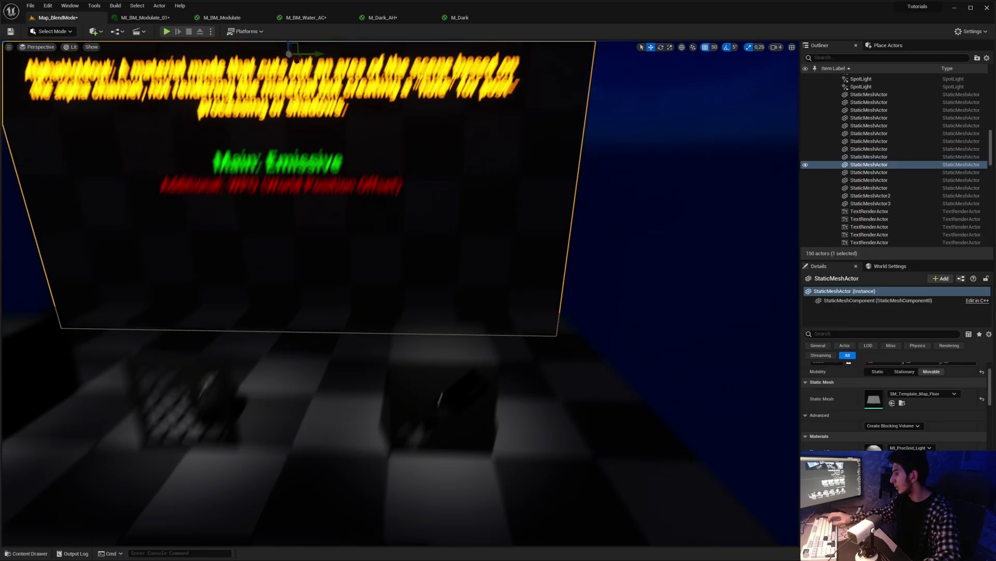
{"action": "key", "text": "s"}
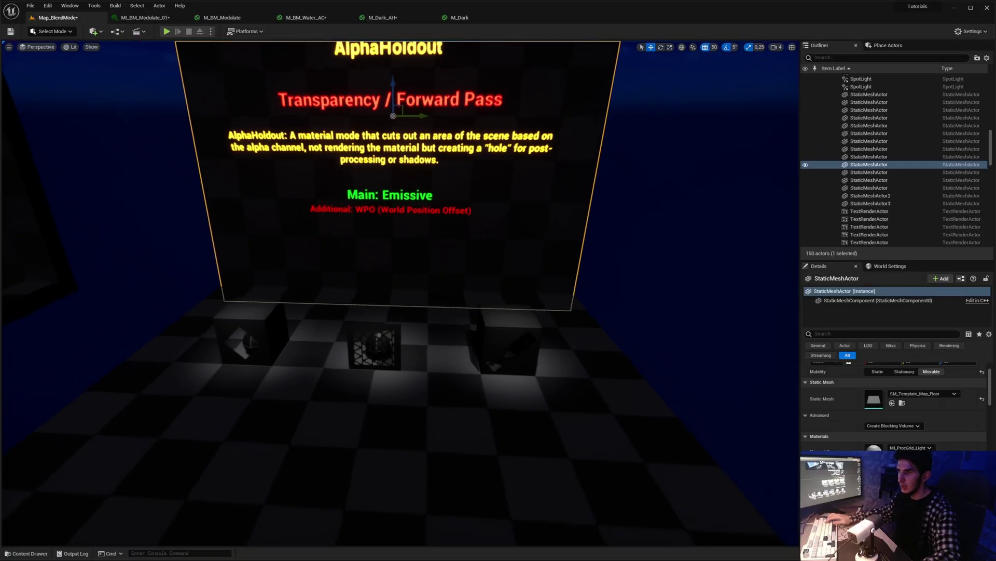
{"action": "key", "text": "s"}
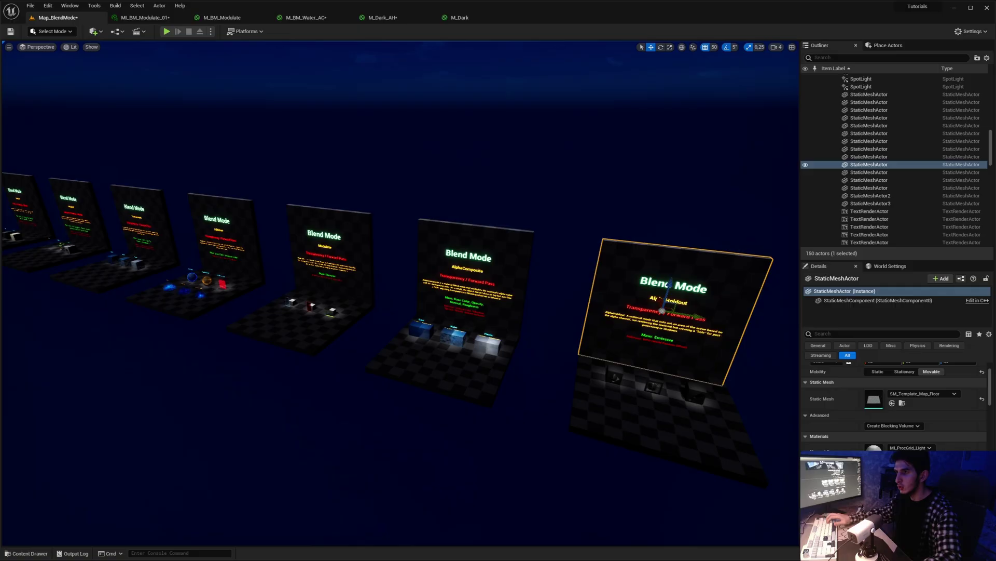
{"action": "key", "text": "s"}
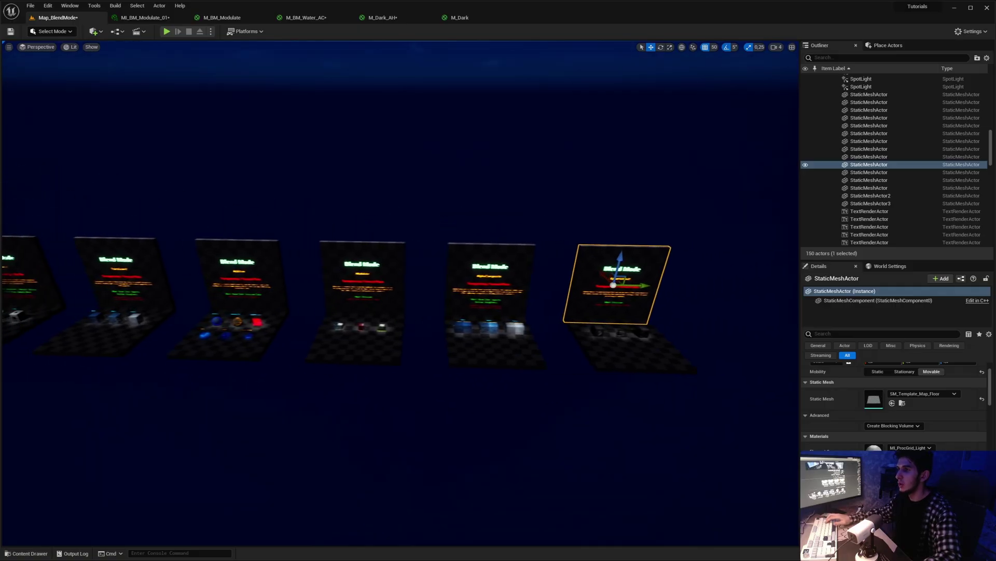
{"action": "right_click_drag", "start_coordinate": [379, 230], "coordinate": [350, 220]}
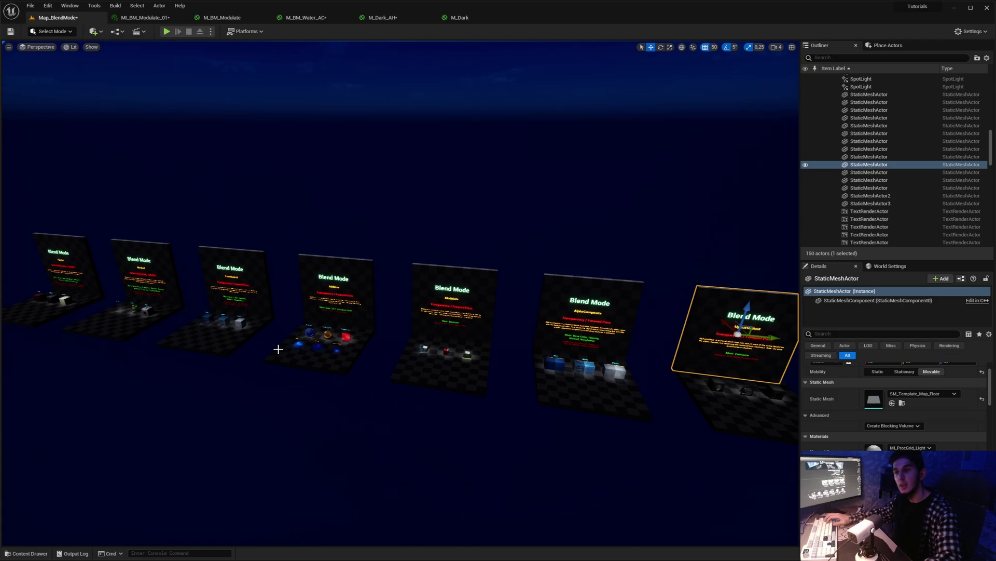
{"action": "mouse_move", "coordinate": [426, 281]}
{"action": "right_mouse_down"}
{"action": "mouse_move", "coordinate": [498, 301]}
{"action": "mouse_move", "coordinate": [426, 282]}
{"action": "right_mouse_up"}
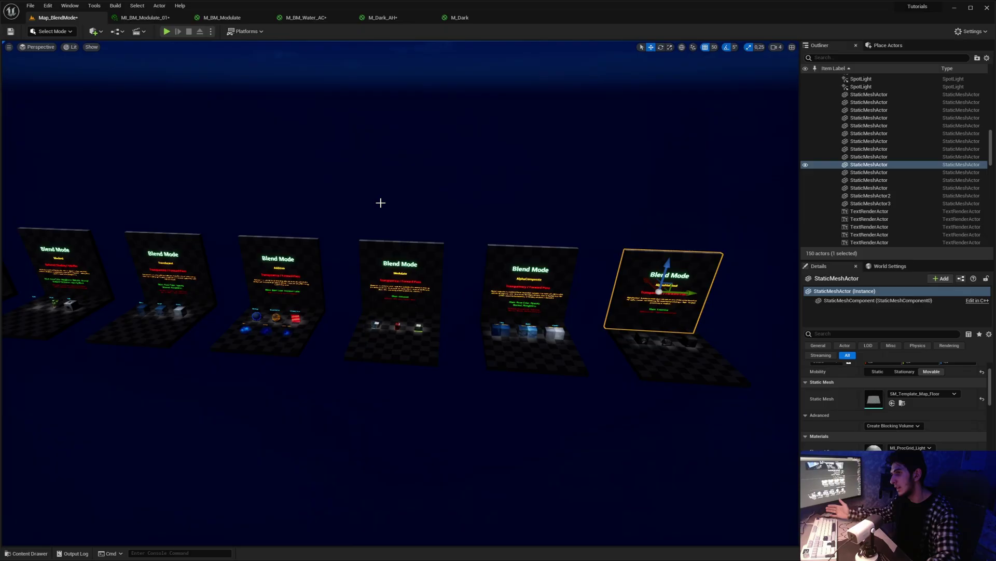
{"action": "mouse_move", "coordinate": [380, 203]}
{"action": "right_mouse_down"}
{"action": "mouse_move", "coordinate": [387, 193]}
{"action": "mouse_move", "coordinate": [385, 203]}
{"action": "right_mouse_up"}
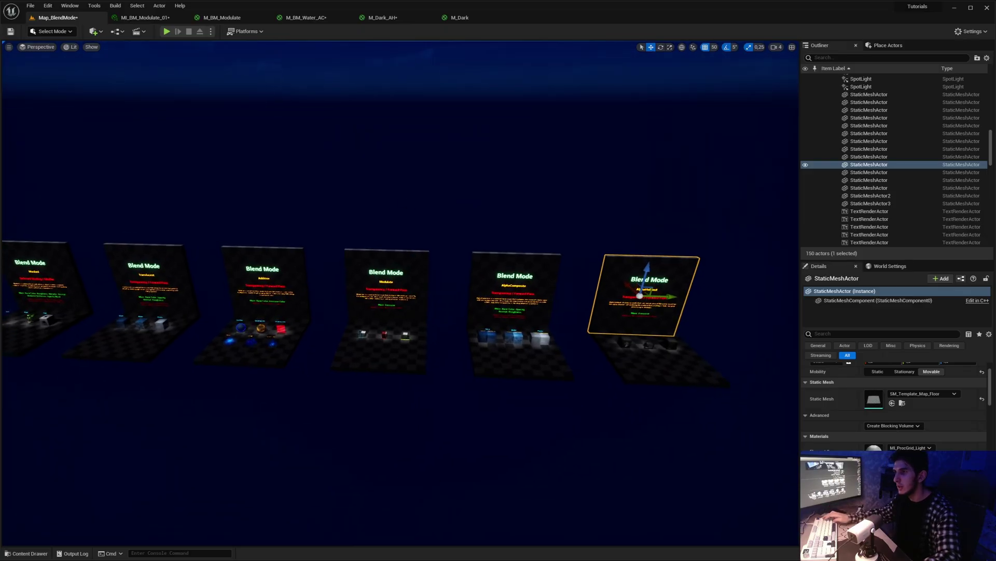